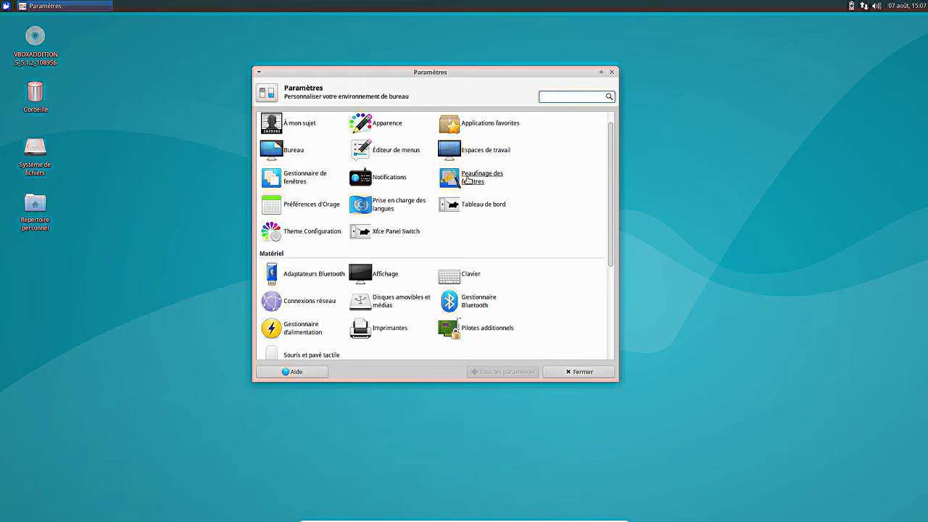
# Close the settings window and open the terminal emulator.
pyautogui.click(611, 71)
pyautogui.click(6, 5)
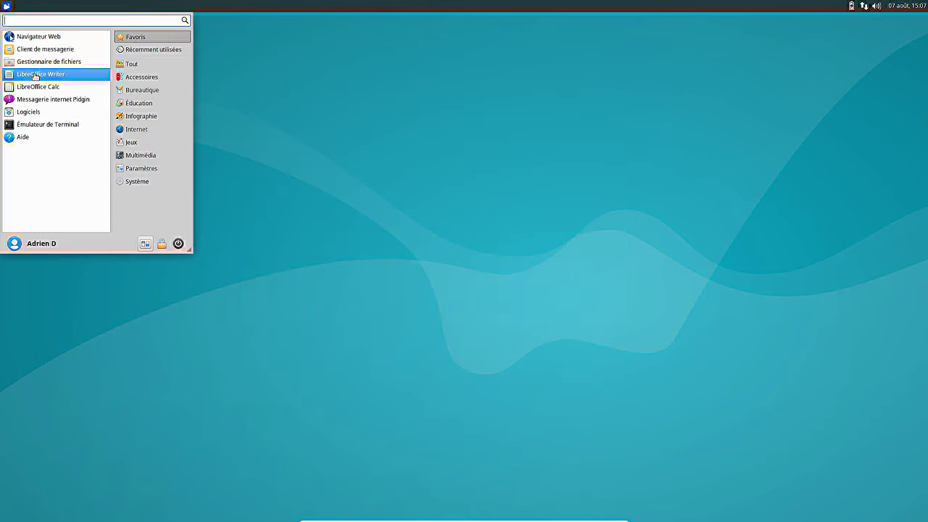
pyautogui.click(50, 124)
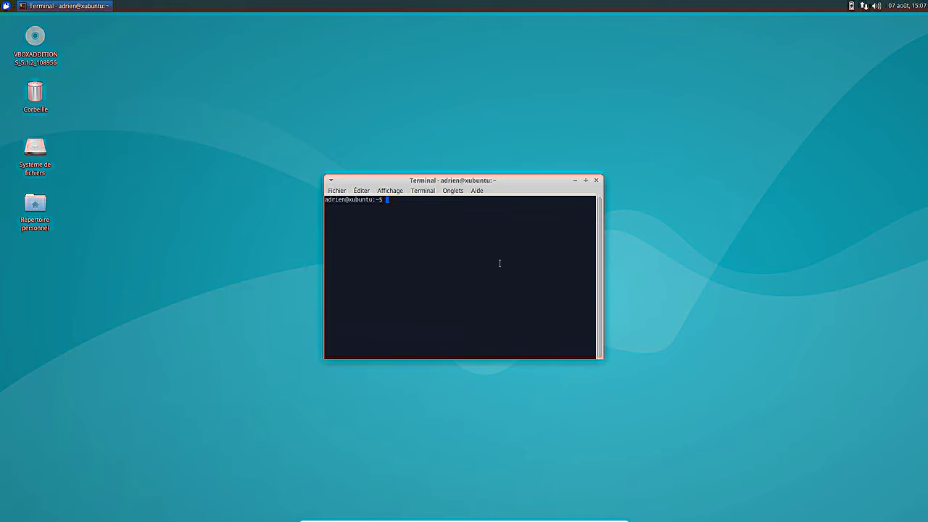
# Set the terminal font size to 18 in the terminal's appearance preferences and close the preferences.
pyautogui.click(338, 189)
pyautogui.moveTo(368, 190)
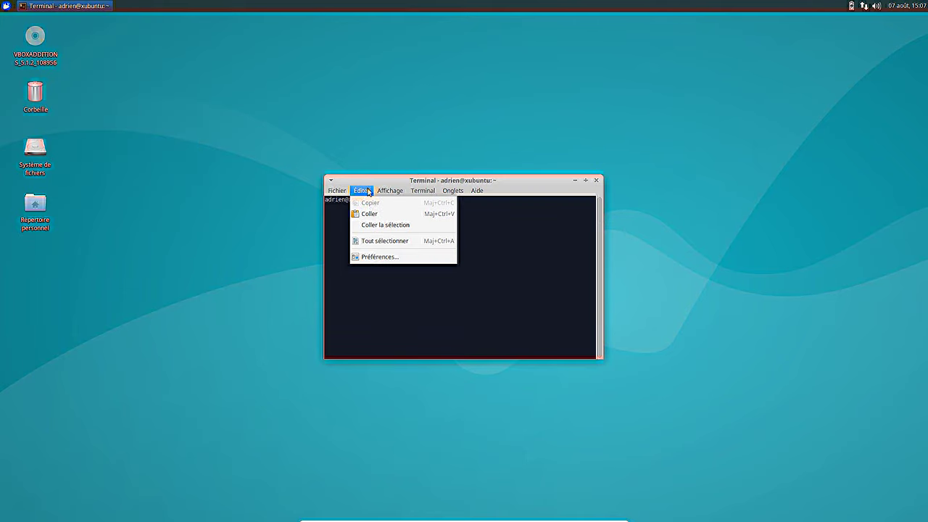
pyautogui.click(372, 257)
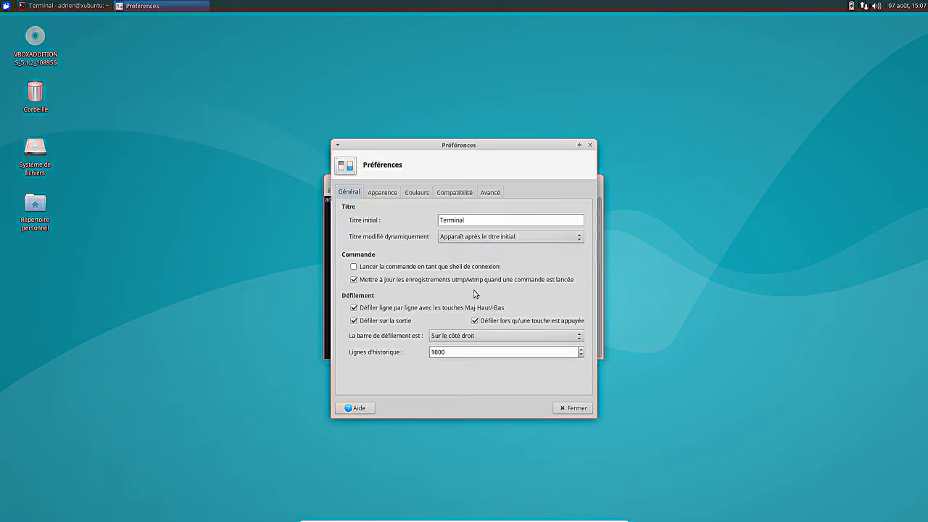
pyautogui.click(383, 196)
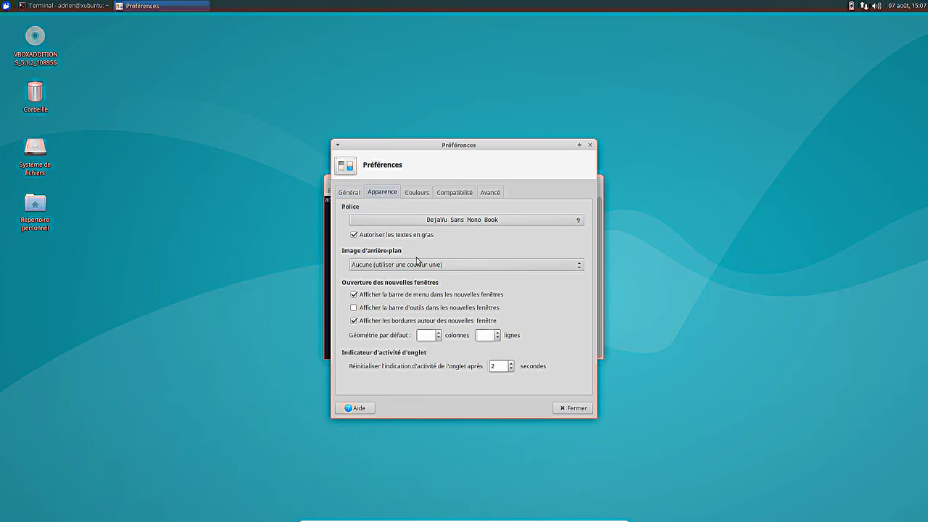
pyautogui.click(437, 221)
pyautogui.scroll(-3, 558, 304)
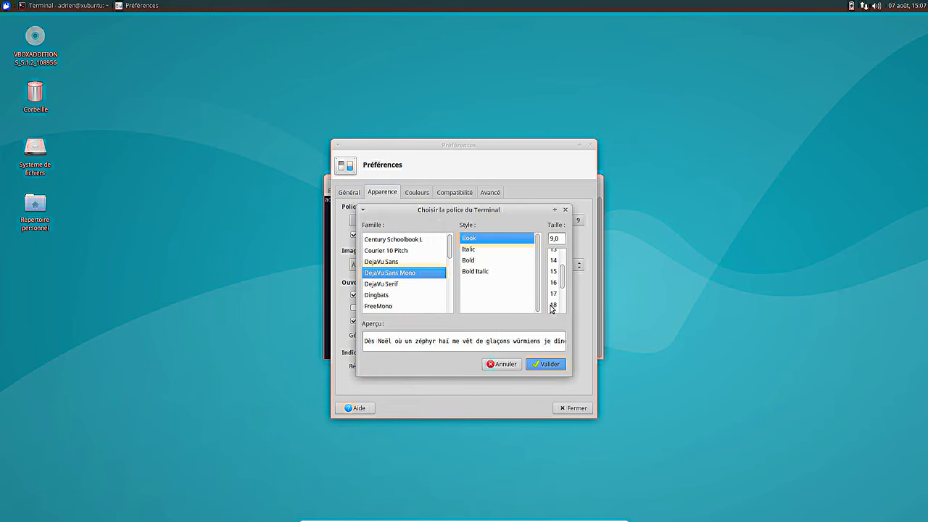
pyautogui.click(552, 305)
pyautogui.click(551, 364)
pyautogui.click(573, 407)
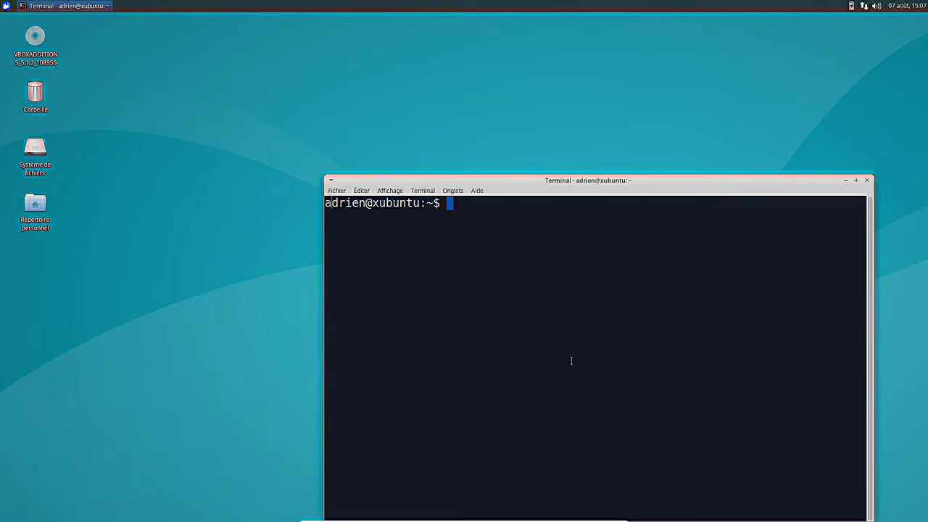
# Run lsb_release -a to check the distribution's version, highlight the version number in the description, and close the terminal.
pyautogui.write('lsbè')
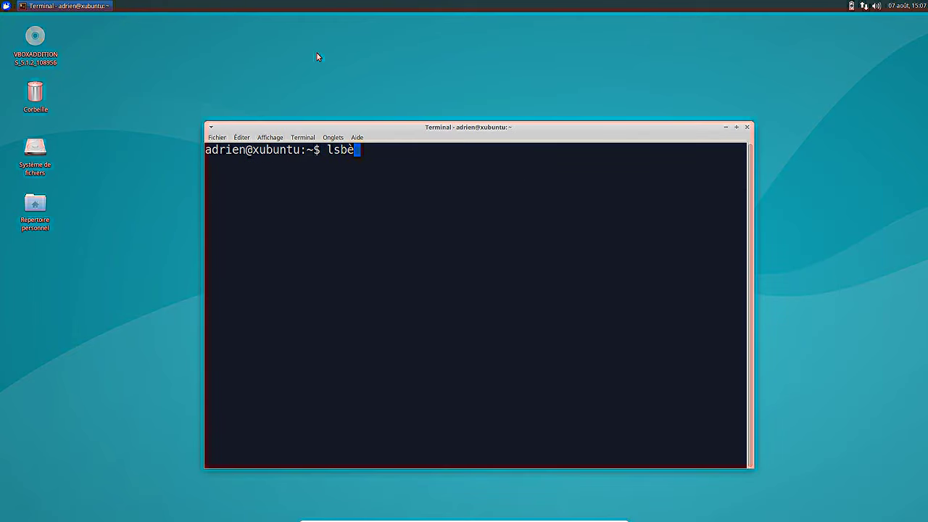
pyautogui.press('BackSpace')
pyautogui.write('_release -a')
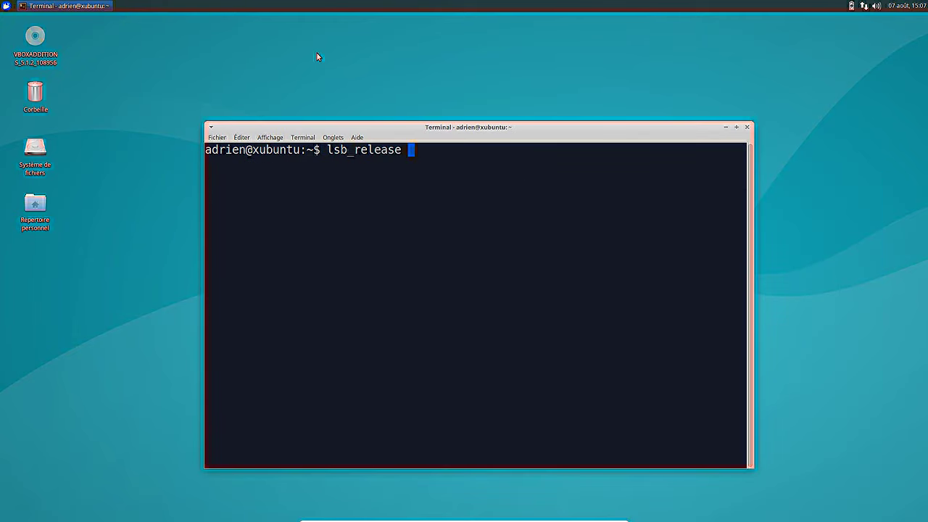
pyautogui.press('Return')
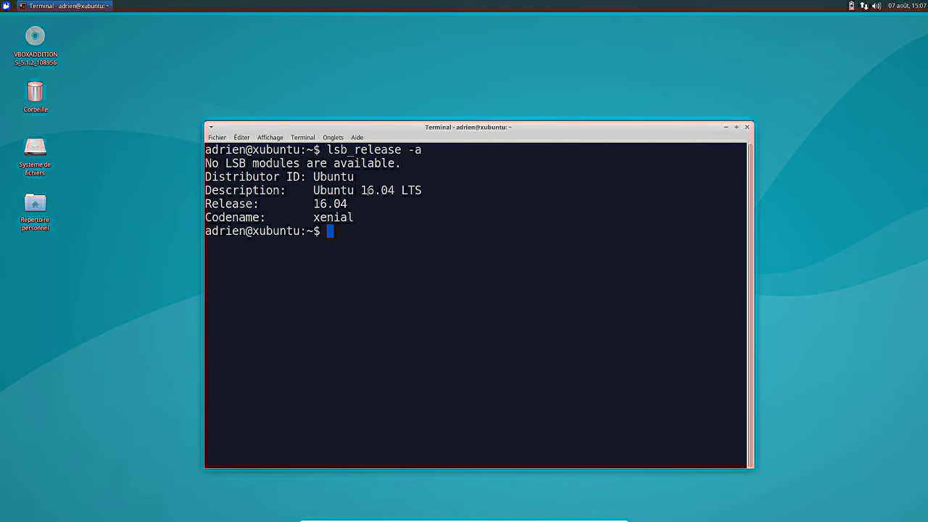
pyautogui.doubleClick(381, 190)
pyautogui.click(748, 128)
# Open the file manager from the favourite applications, move its window slightly up to view the home folder, and close it.
pyautogui.click(6, 5)
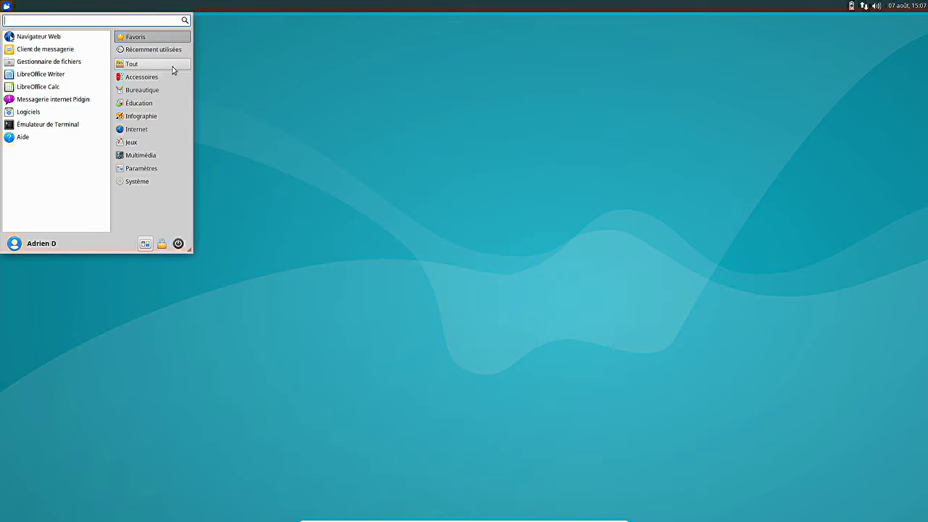
pyautogui.click(76, 63)
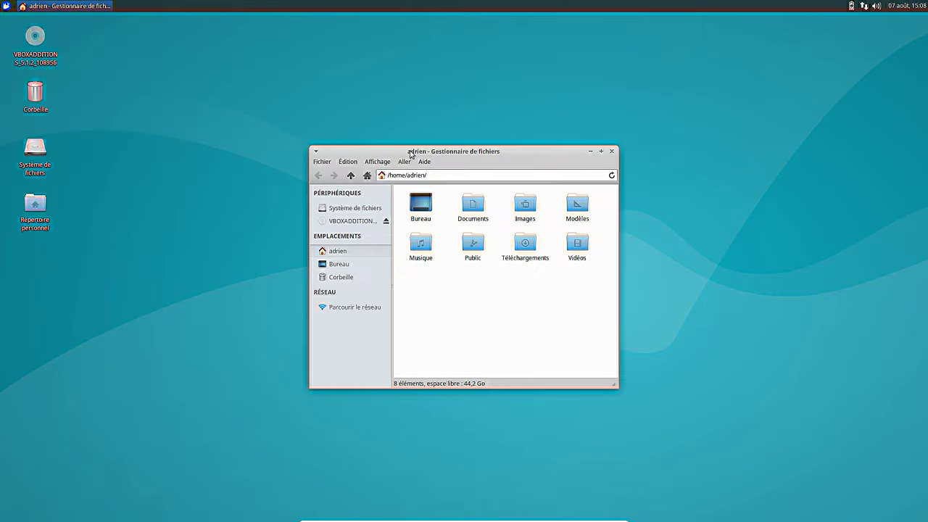
pyautogui.moveTo(410, 153); pyautogui.dragTo(400, 128)
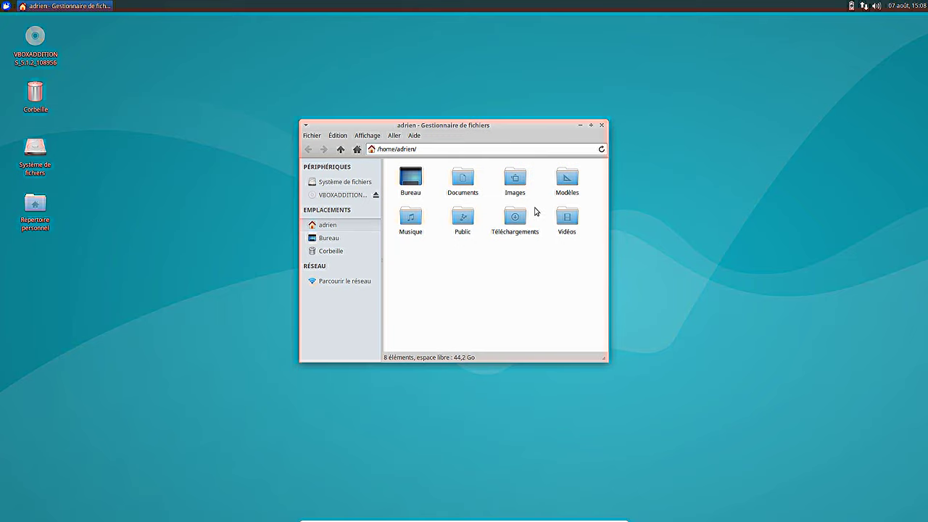
pyautogui.click(602, 126)
# Open the file manager from the accessories category, view its version information, and close the information dialog.
pyautogui.click(6, 6)
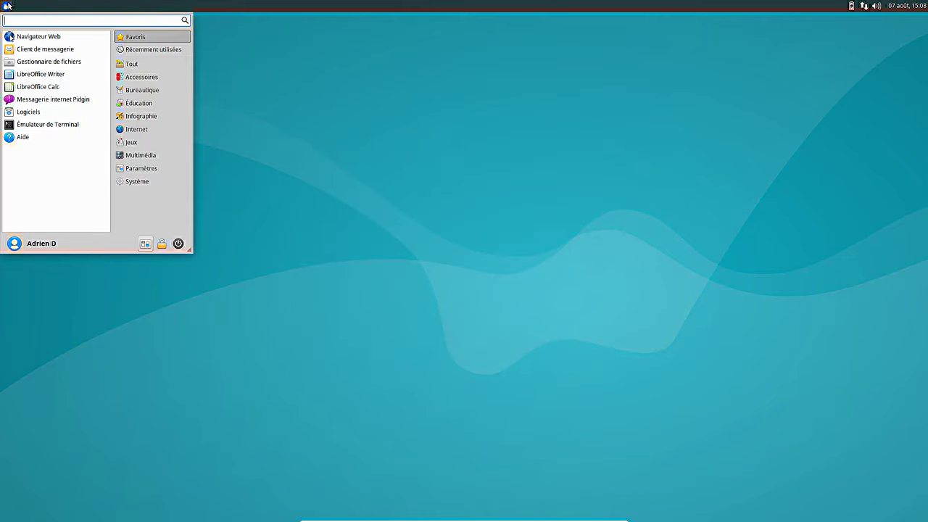
pyautogui.click(150, 82)
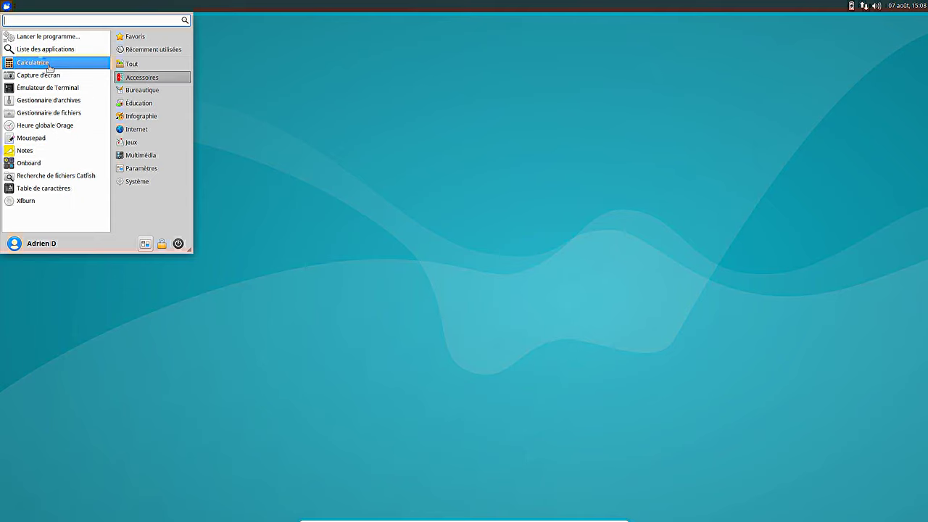
pyautogui.click(67, 114)
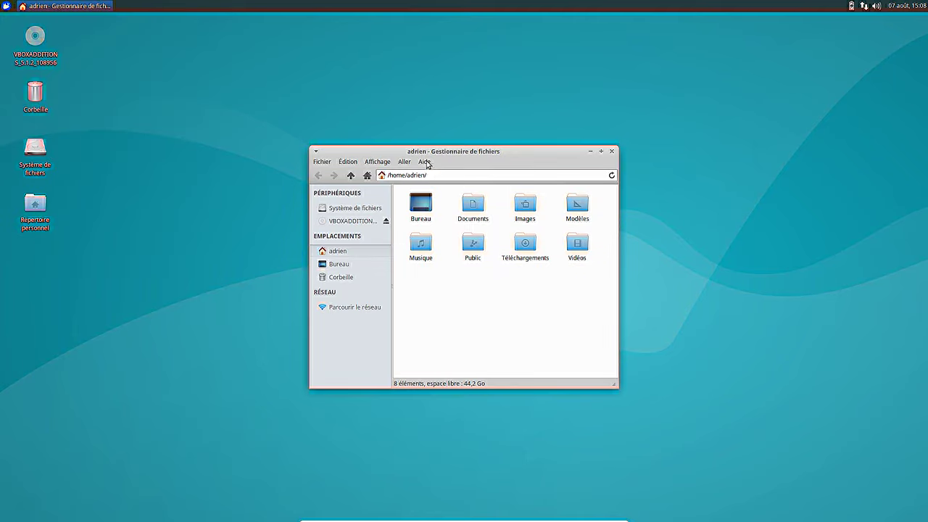
pyautogui.click(425, 162)
pyautogui.click(435, 186)
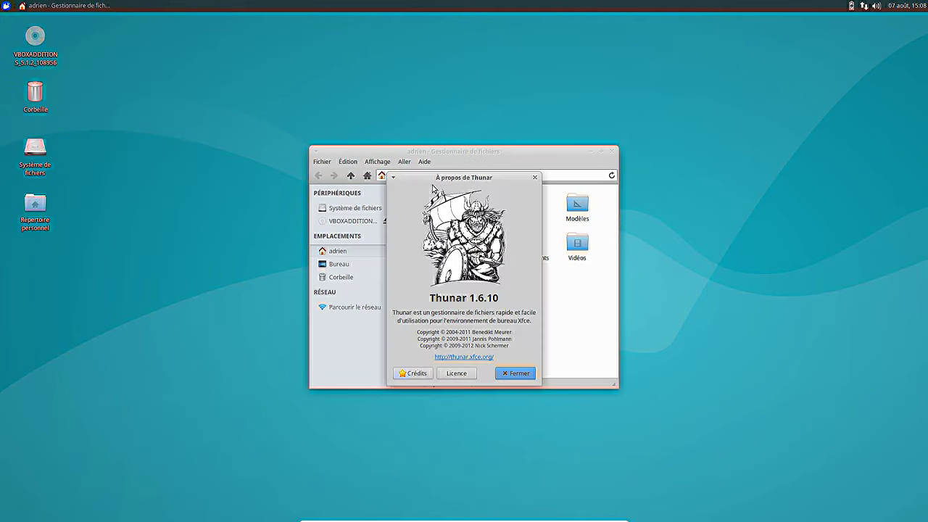
pyautogui.click(517, 373)
# View the desktop panel's version information, then close that dialog and the file manager window.
pyautogui.rightClick(364, 7)
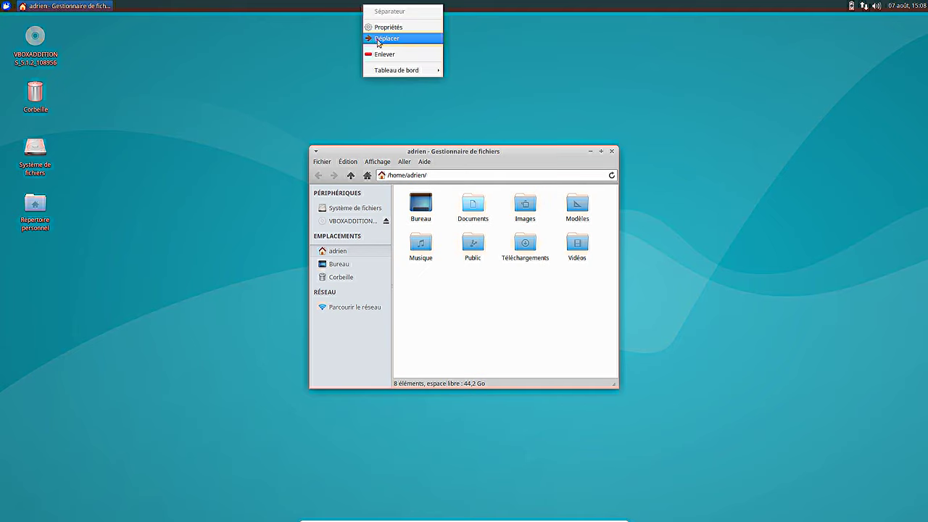
pyautogui.moveTo(384, 76)
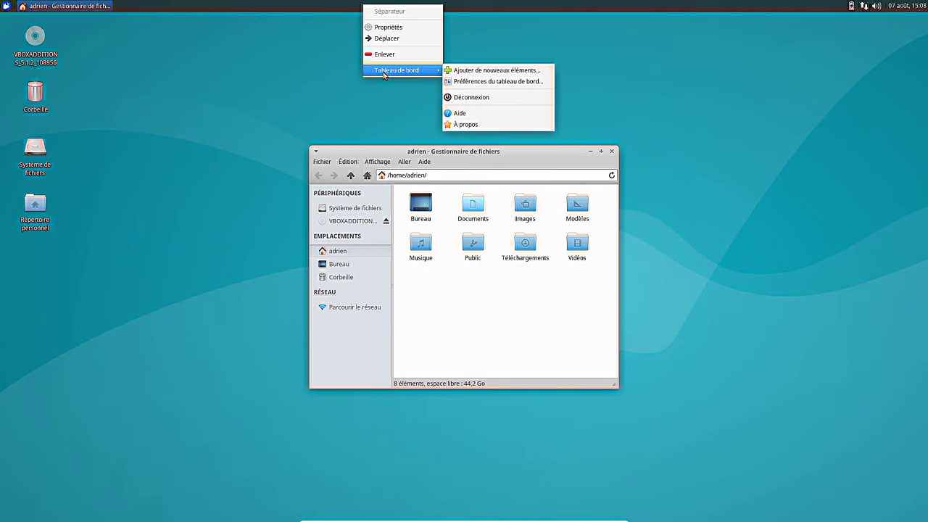
pyautogui.click(492, 125)
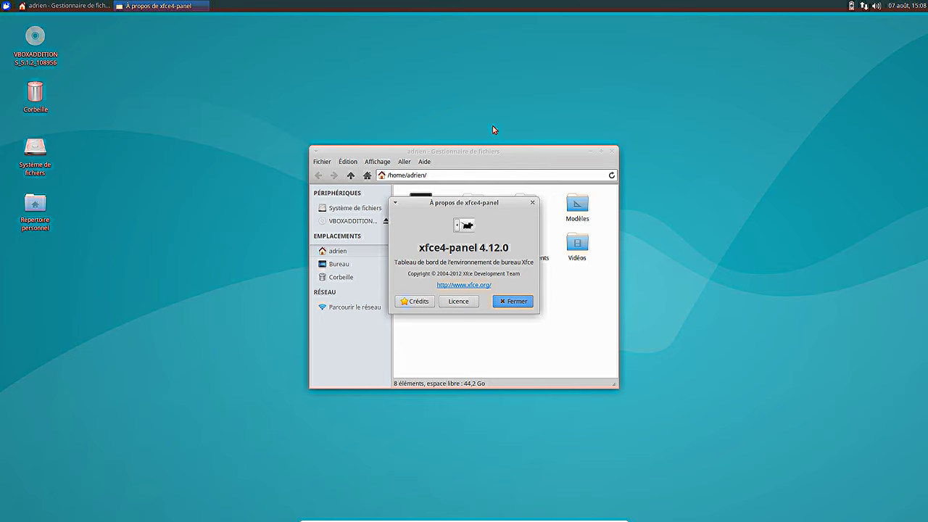
pyautogui.click(511, 301)
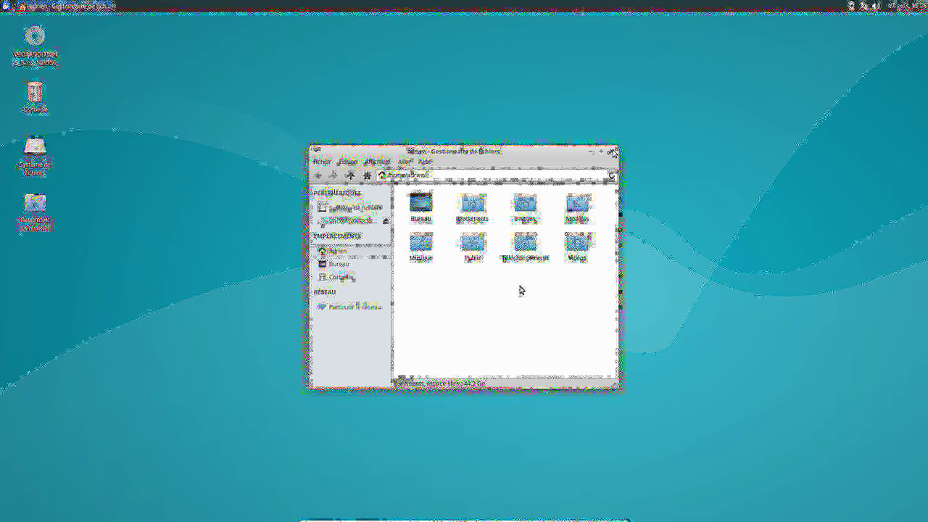
pyautogui.hotkey('alt', 'F4')
# Open the document viewer from the office applications, view its version information, and close the viewer.
pyautogui.click(6, 6)
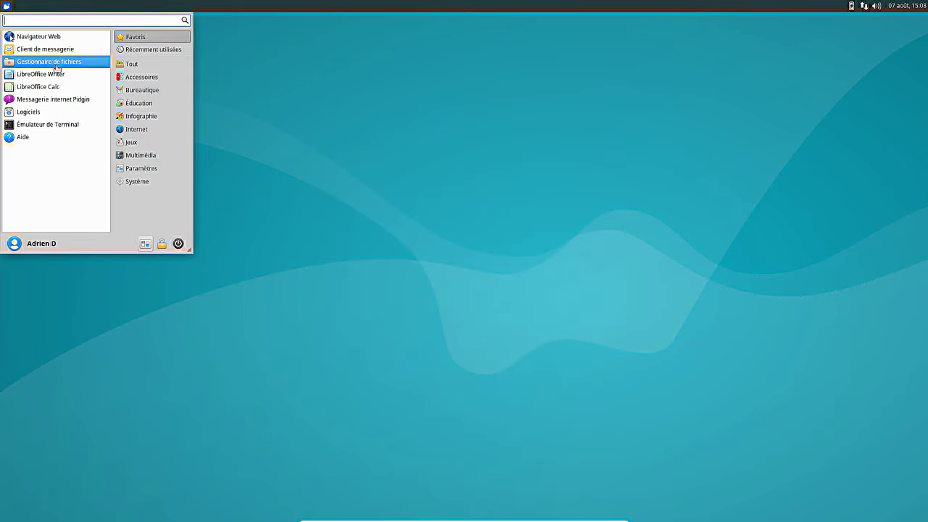
pyautogui.click(136, 77)
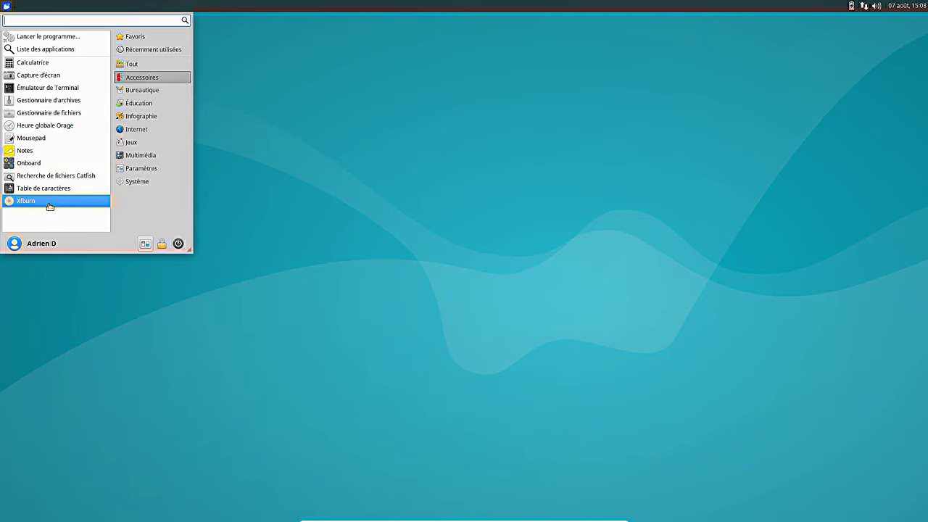
pyautogui.click(158, 91)
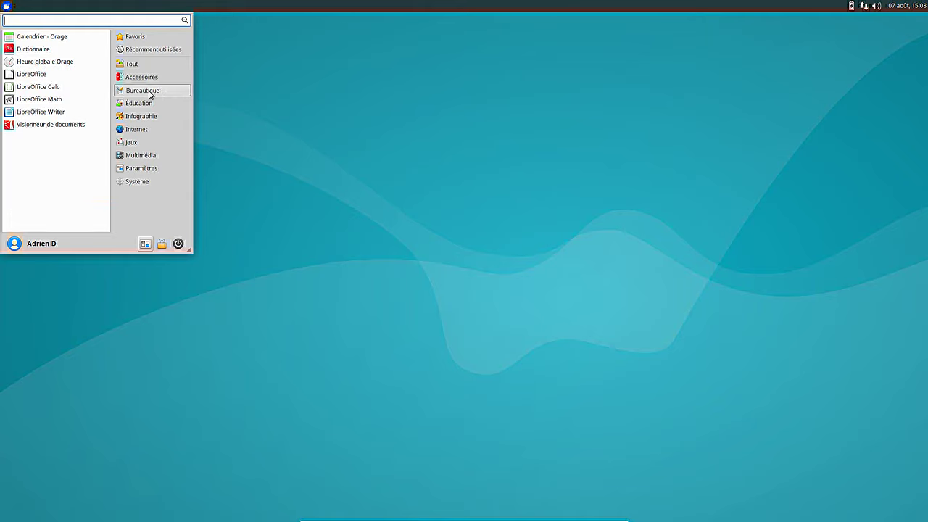
pyautogui.click(76, 125)
pyautogui.click(465, 134)
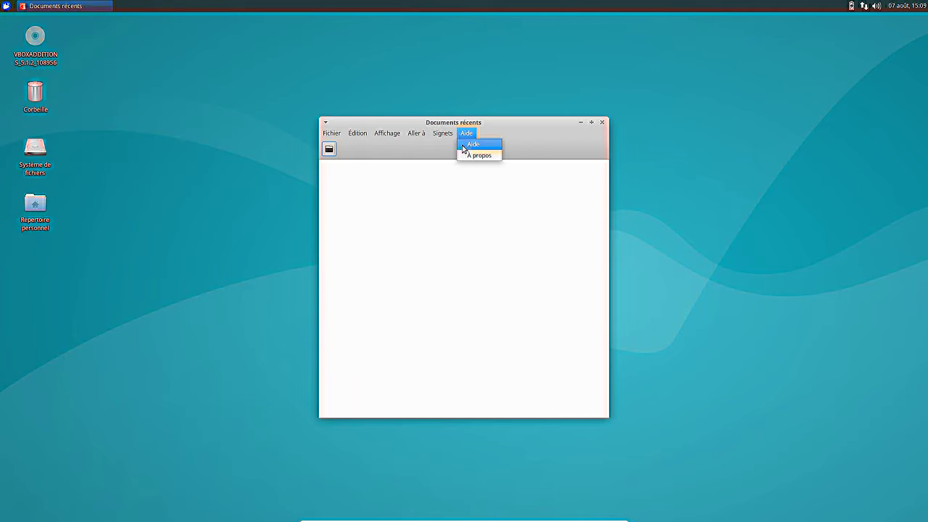
pyautogui.click(471, 155)
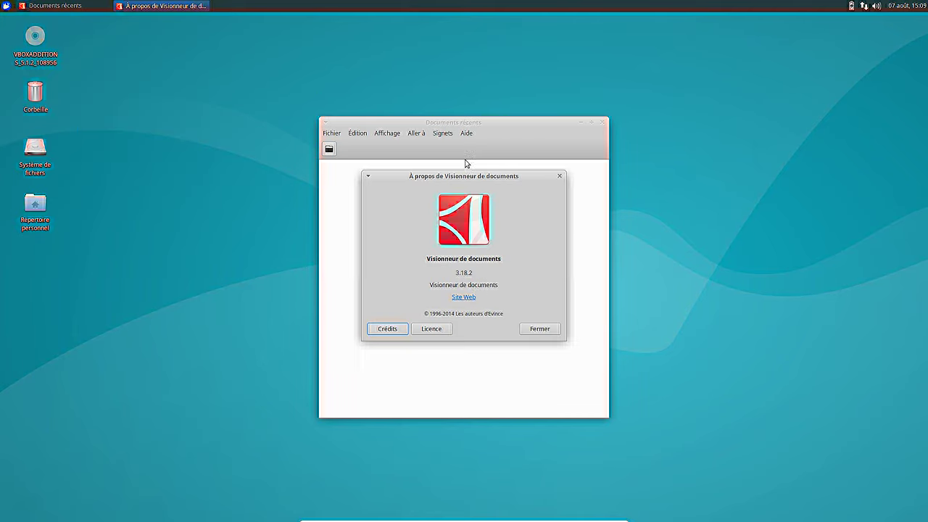
pyautogui.click(539, 330)
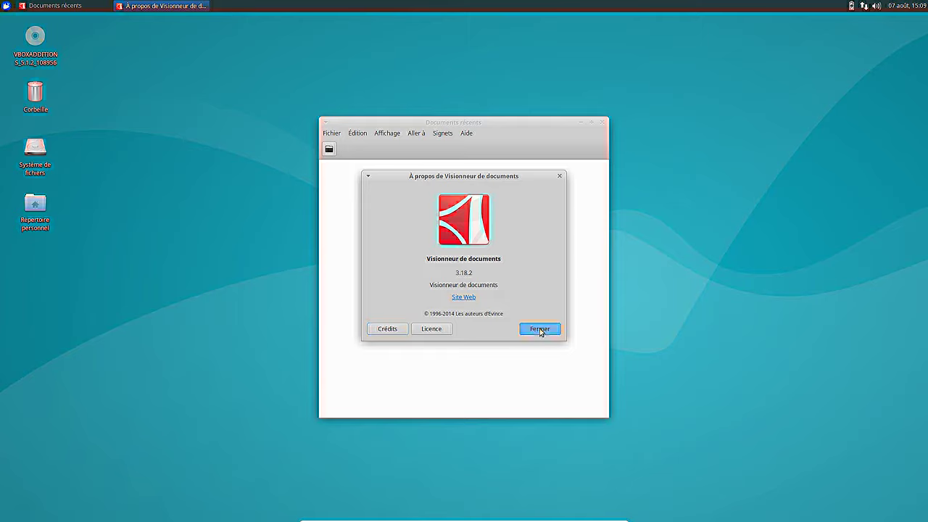
pyautogui.click(600, 122)
# Open the LibreOffice start centre from the office applications category.
pyautogui.click(6, 6)
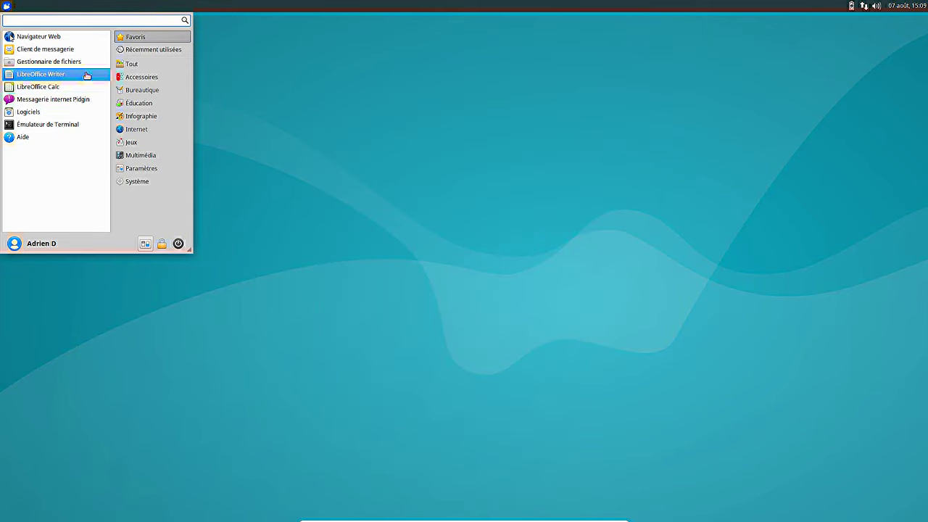
pyautogui.click(142, 90)
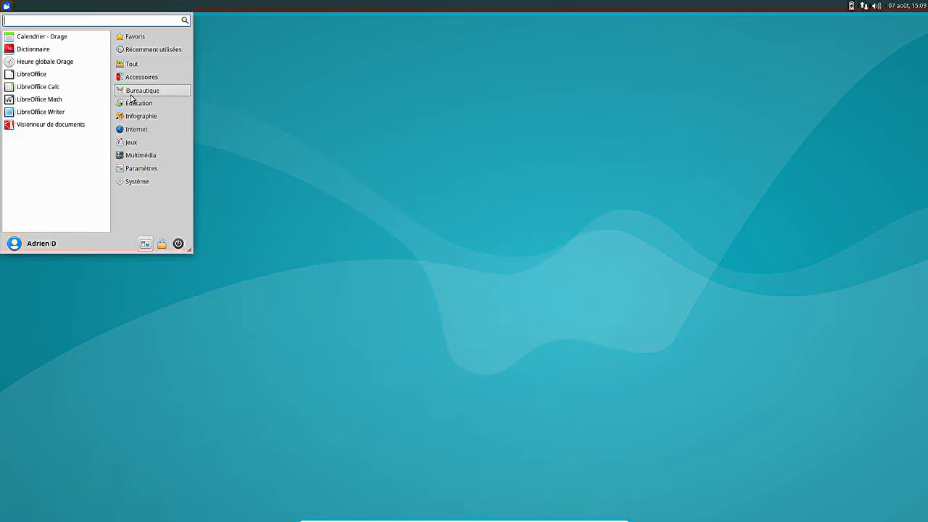
pyautogui.click(58, 84)
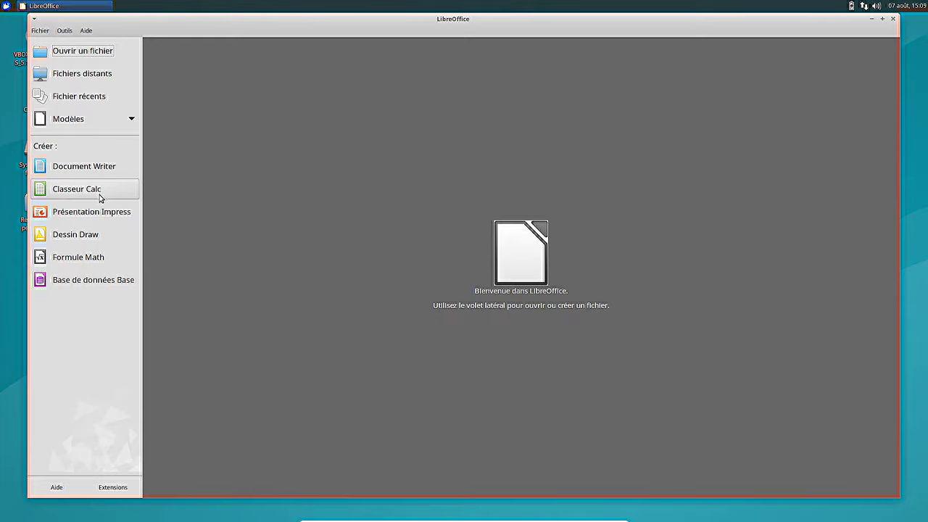
pyautogui.click(6, 6)
pyautogui.click(141, 92)
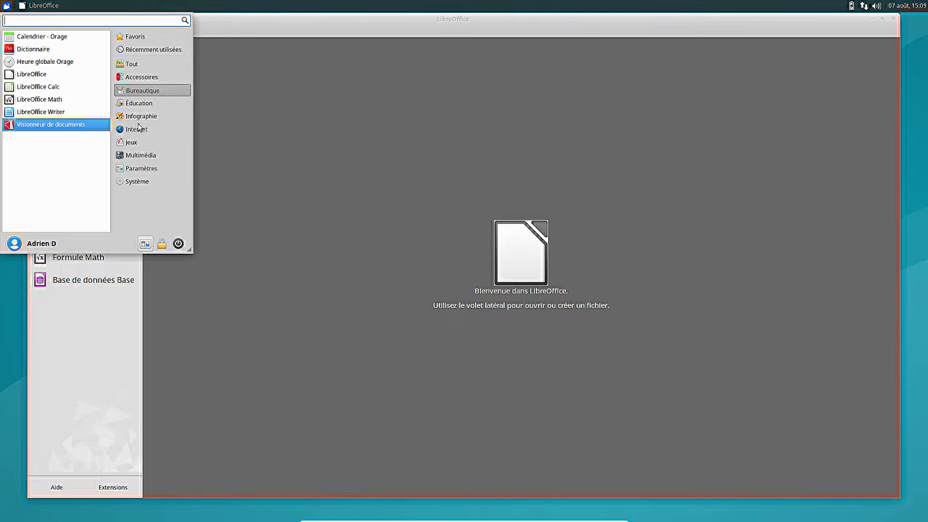
pyautogui.click(288, 159)
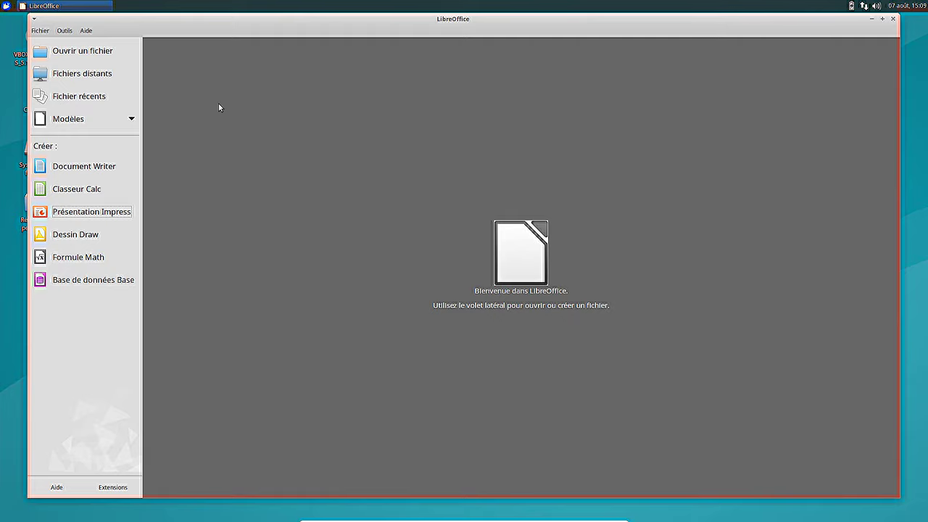
# Create a new Writer document and a new Calc spreadsheet, and move the spreadsheet window aside so both are visible.
pyautogui.click(100, 172)
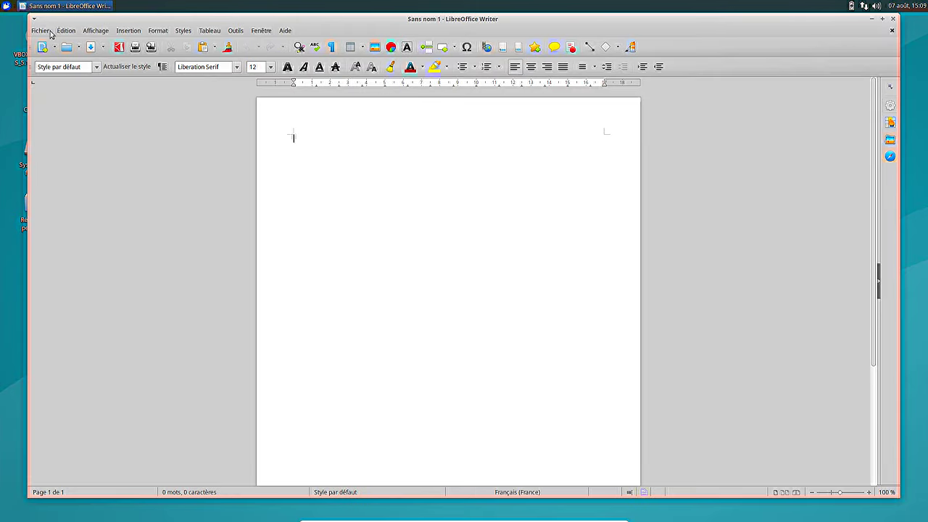
pyautogui.click(50, 34)
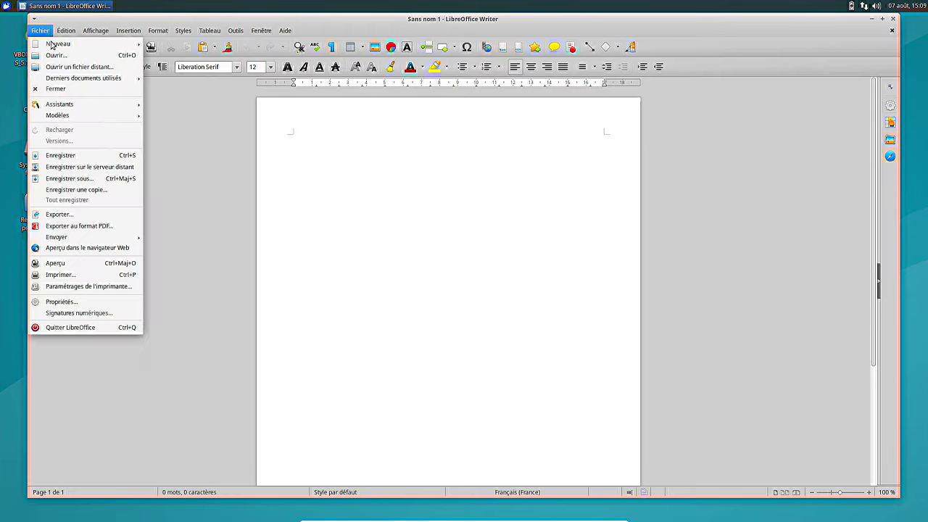
pyautogui.moveTo(69, 46)
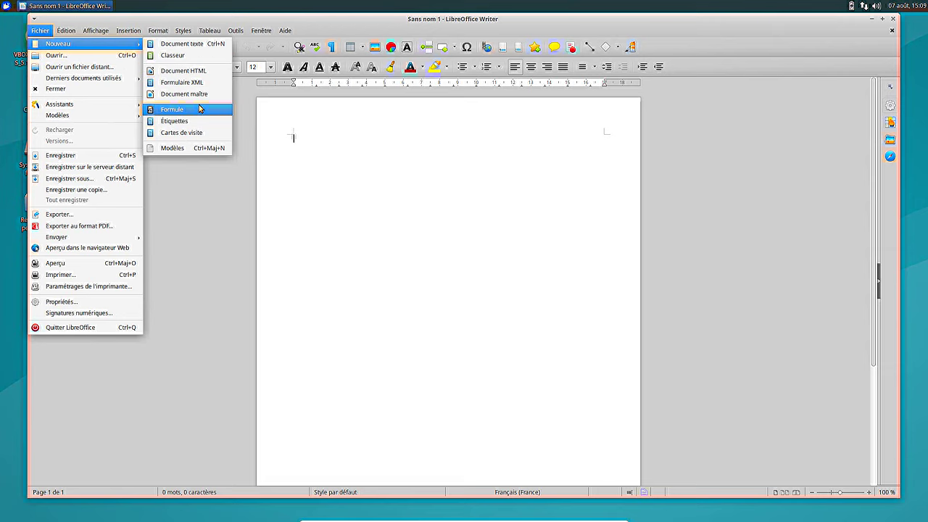
pyautogui.click(197, 57)
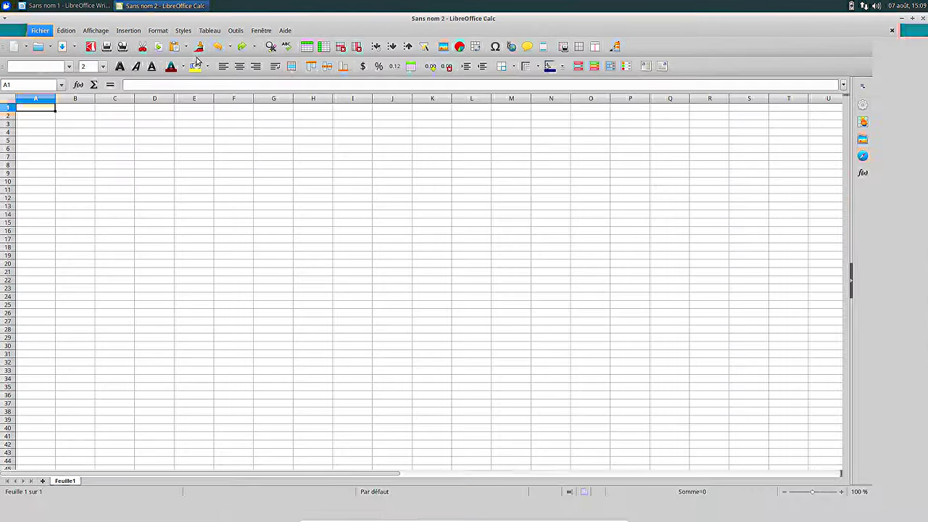
pyautogui.moveTo(229, 19); pyautogui.dragTo(552, 87)
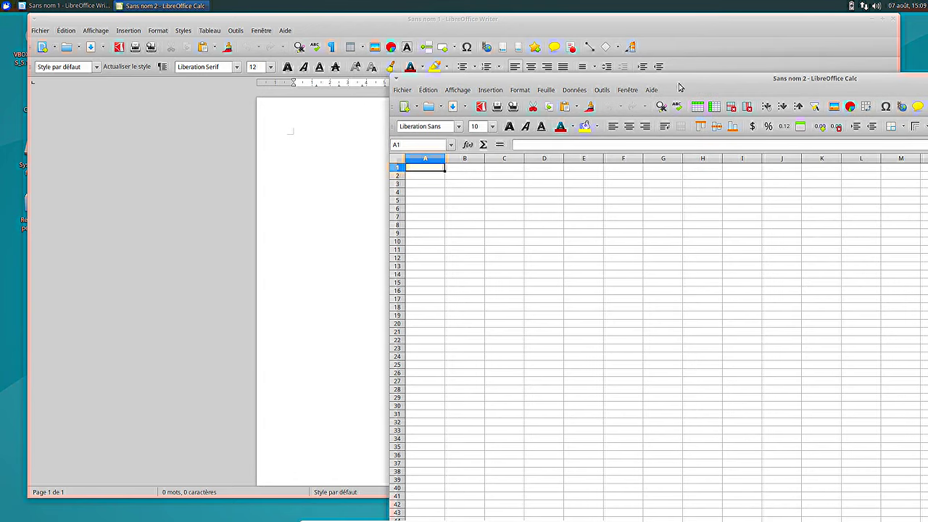
# View LibreOffice's version information from the spreadsheet, then close the dialog and both the Calc and Writer windows.
pyautogui.click(652, 89)
pyautogui.click(664, 154)
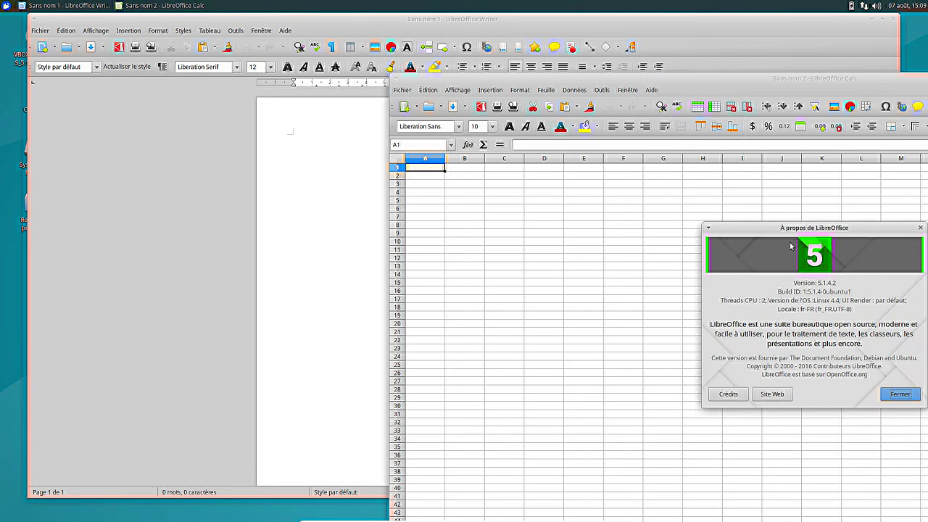
pyautogui.click(898, 393)
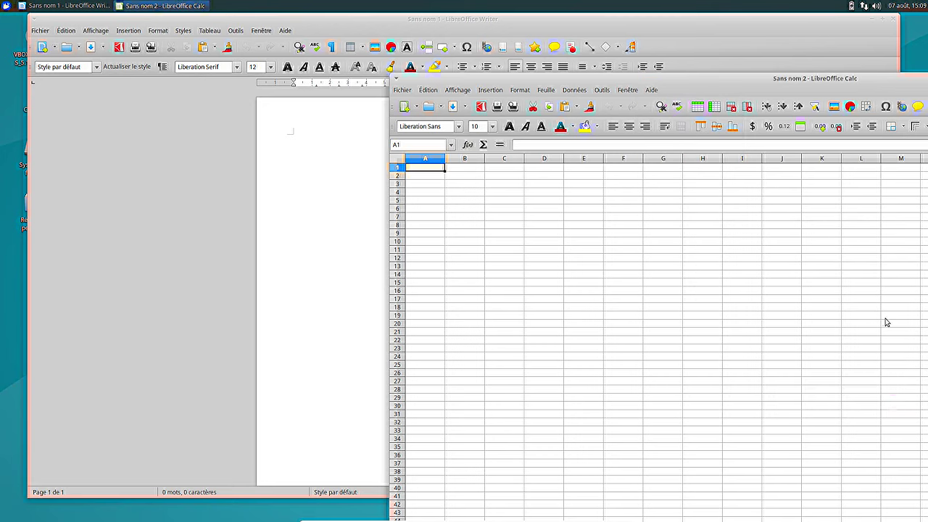
pyautogui.doubleClick(859, 84)
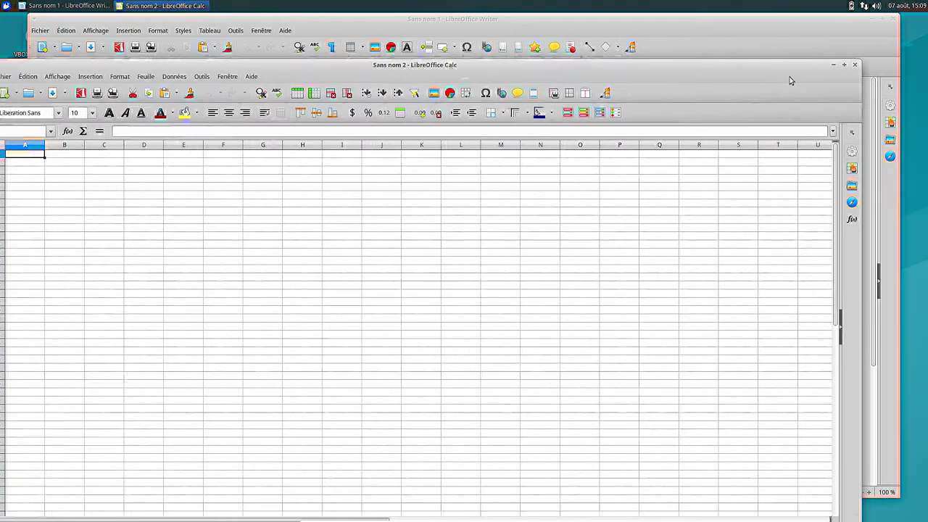
pyautogui.click(853, 65)
pyautogui.click(892, 20)
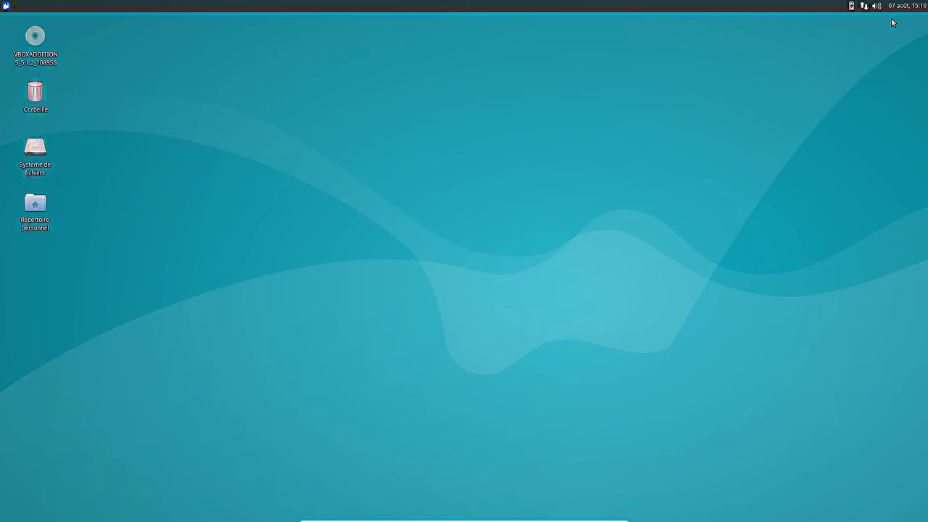
# Look through the education and graphics application categories, and open the Firefox web browser from the internet category.
pyautogui.click(6, 6)
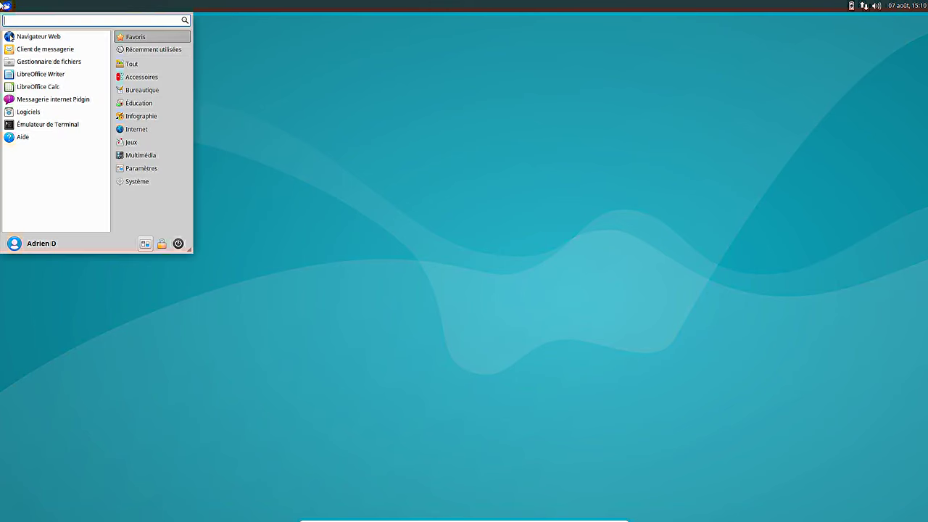
pyautogui.click(172, 105)
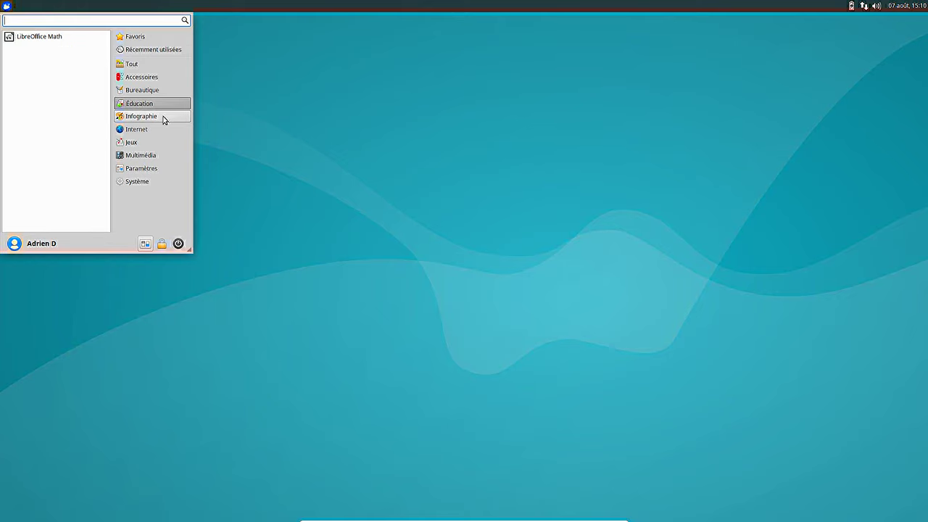
pyautogui.click(163, 118)
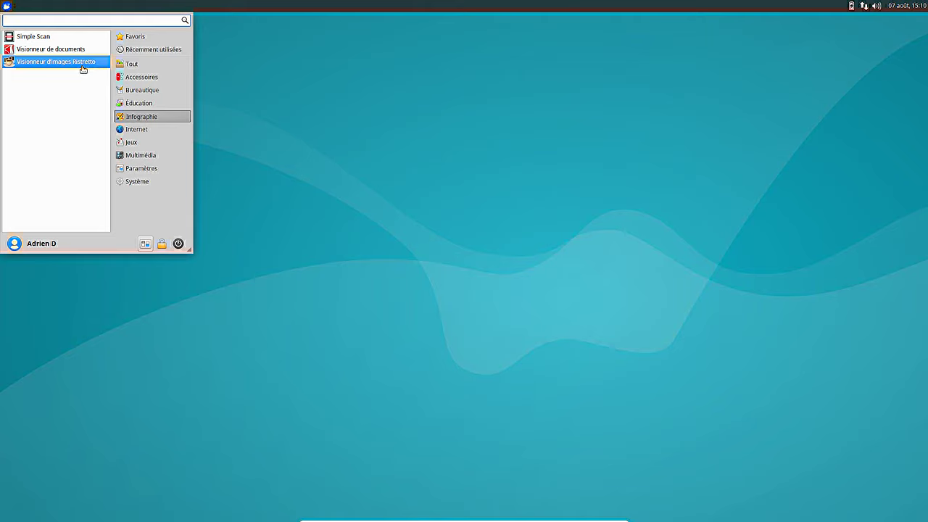
pyautogui.click(153, 129)
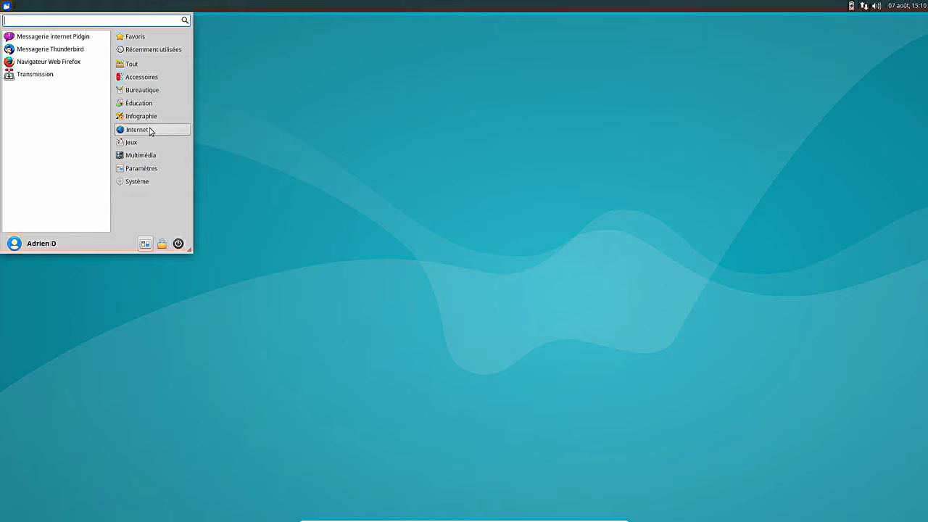
pyautogui.click(61, 62)
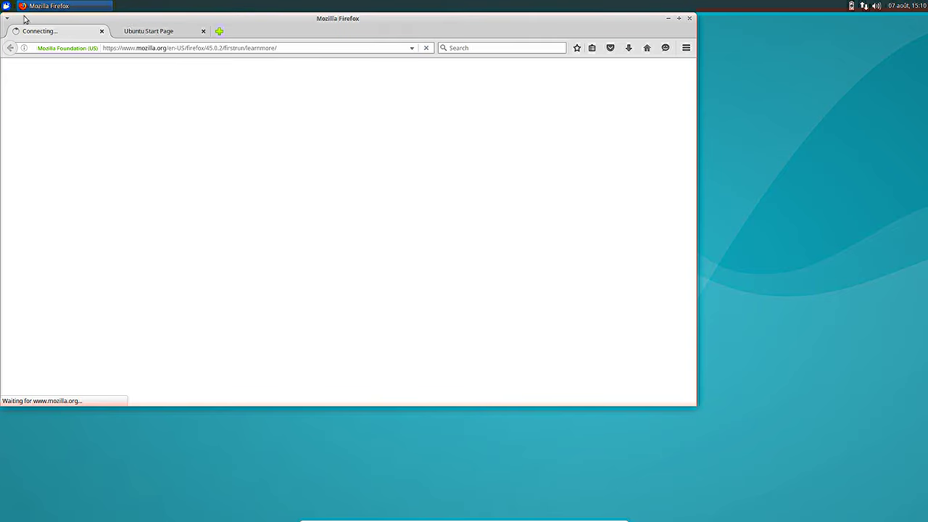
# Open the Thunderbird mail client from the internet category while keeping Firefox running.
pyautogui.click(6, 6)
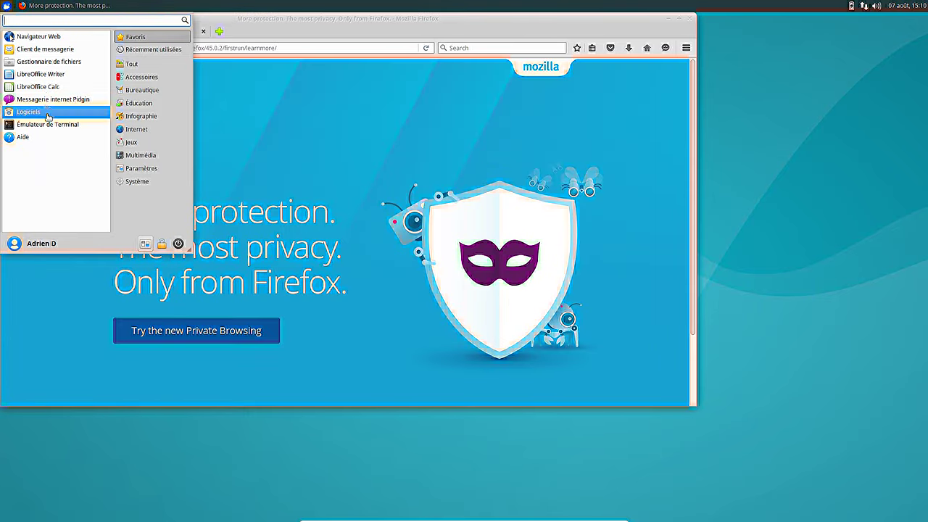
pyautogui.moveTo(145, 129)
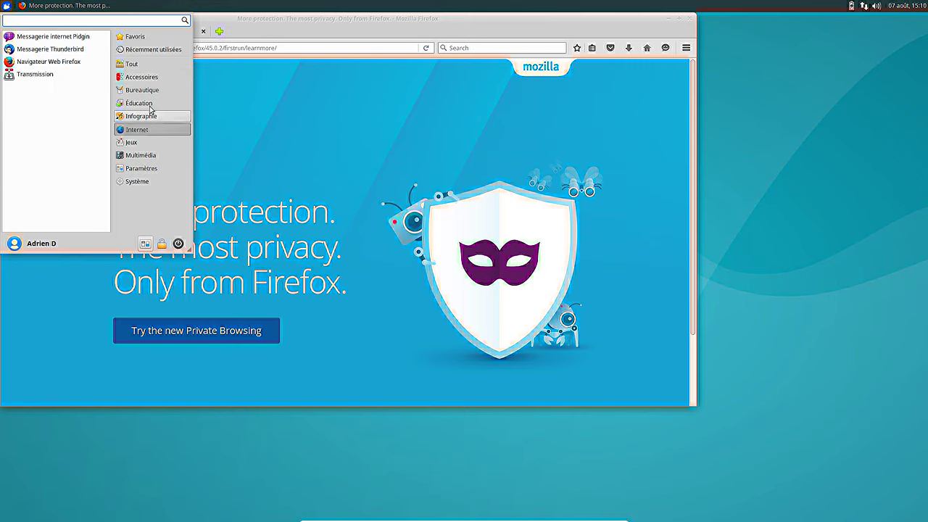
pyautogui.click(76, 59)
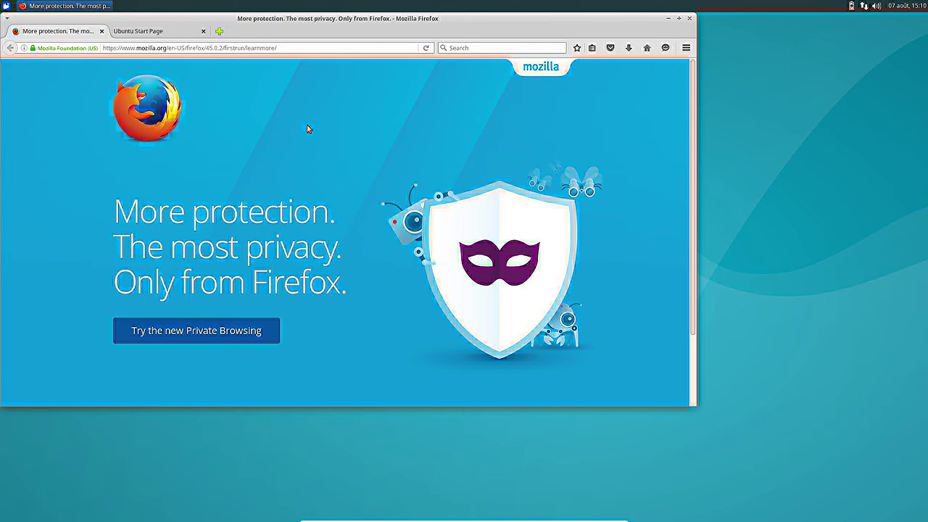
# View Firefox's version information and close the information window.
pyautogui.click(686, 48)
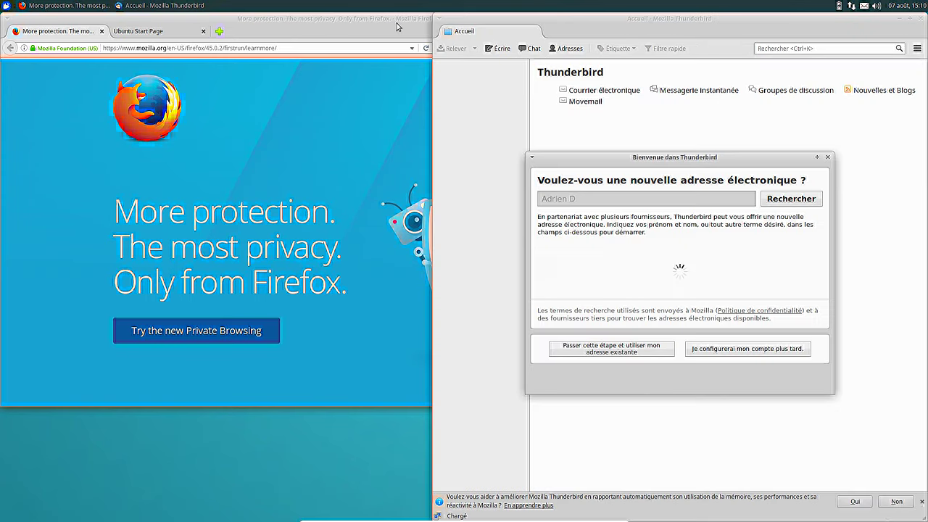
pyautogui.click(685, 48)
pyautogui.click(657, 287)
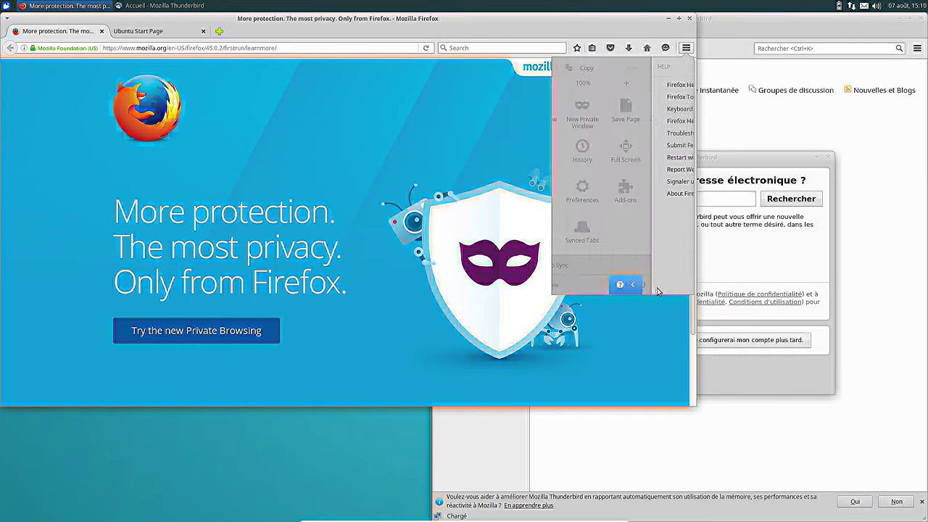
pyautogui.click(625, 196)
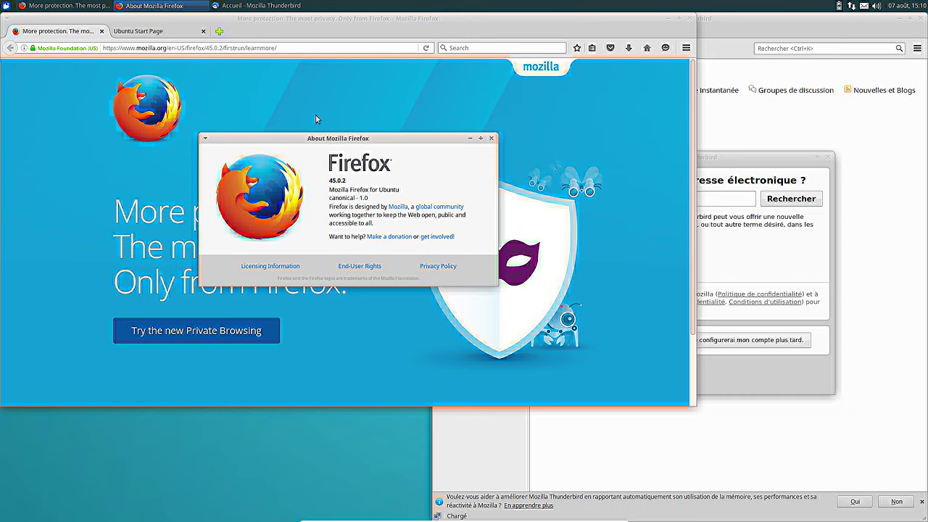
pyautogui.click(490, 138)
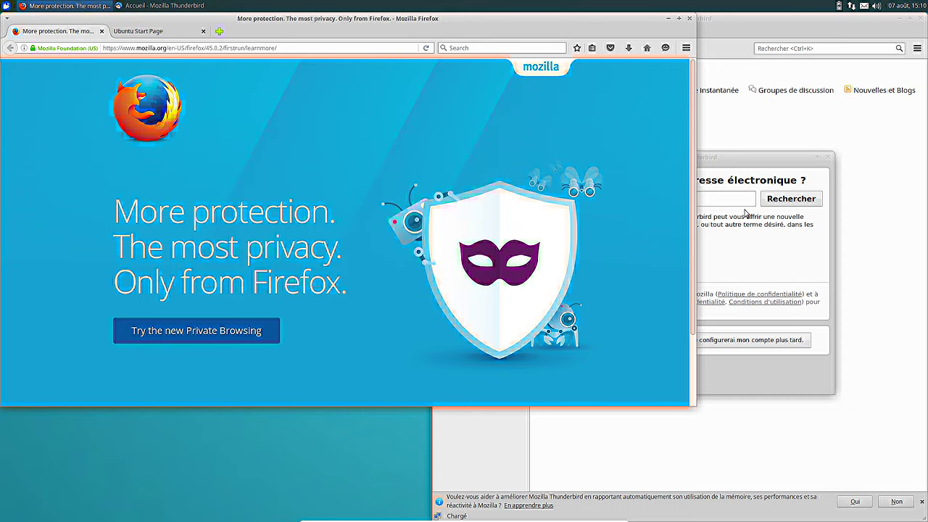
# Dismiss Thunderbird's new e-mail address dialog, view the mail client's version information, and close the information window.
pyautogui.click(756, 173)
pyautogui.click(827, 157)
pyautogui.click(917, 48)
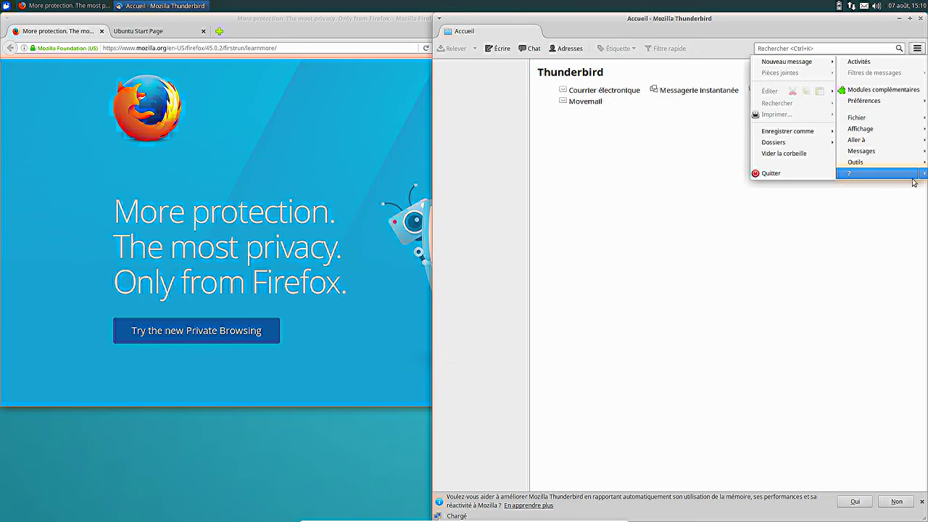
pyautogui.moveTo(917, 174)
pyautogui.click(826, 247)
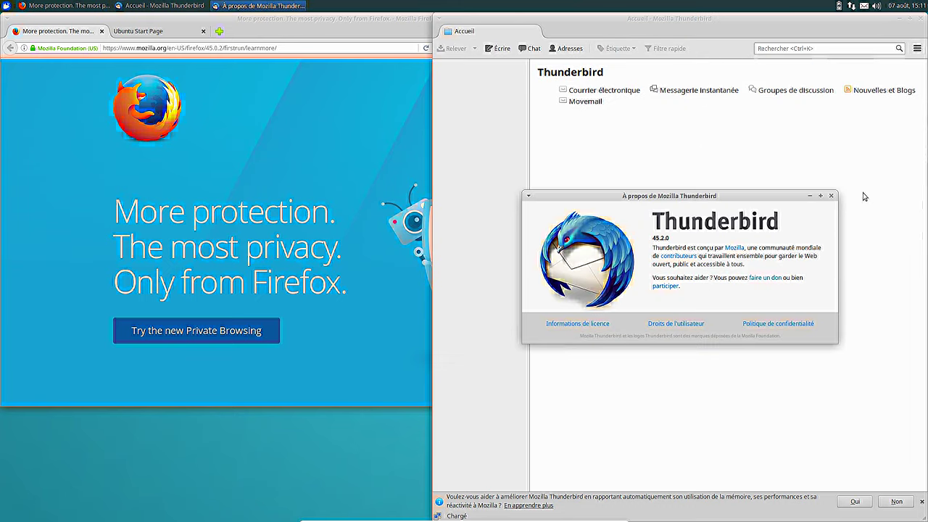
pyautogui.click(831, 195)
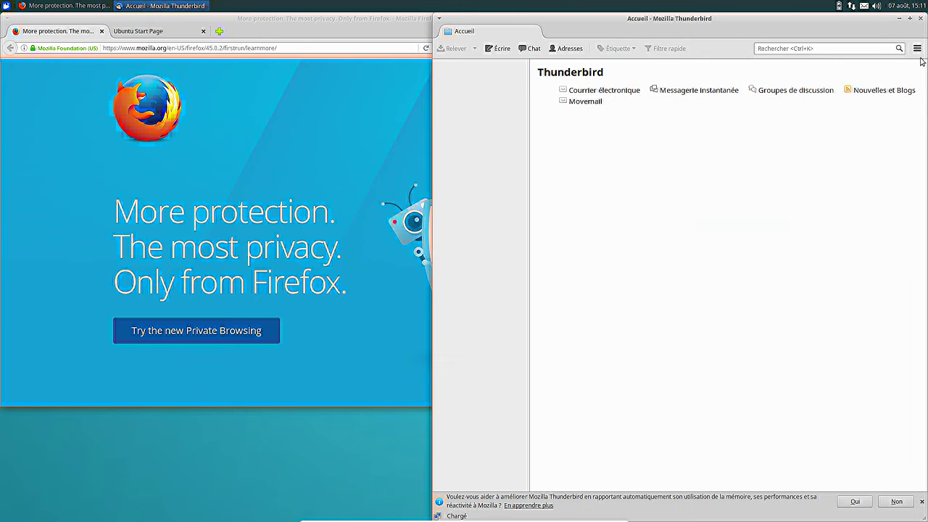
# Close the Thunderbird and Firefox windows to return to the empty desktop.
pyautogui.click(920, 18)
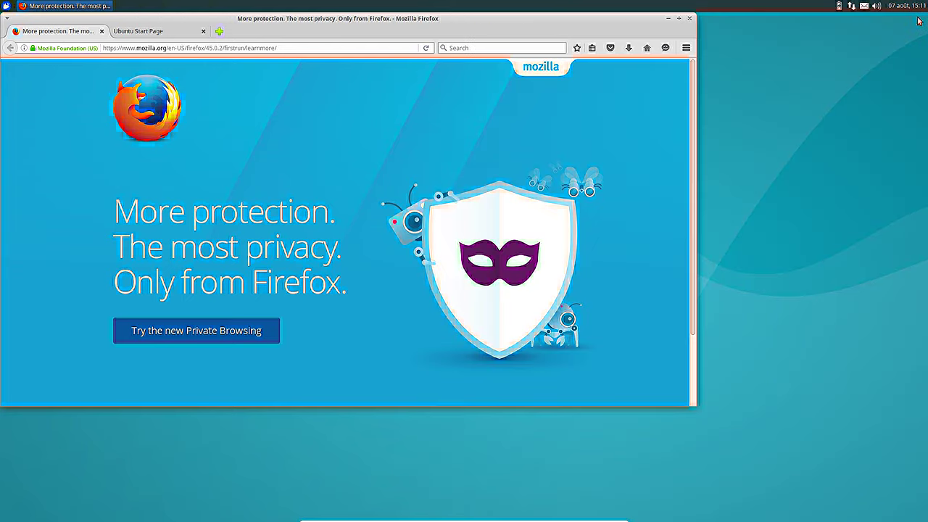
pyautogui.click(689, 18)
pyautogui.click(432, 234)
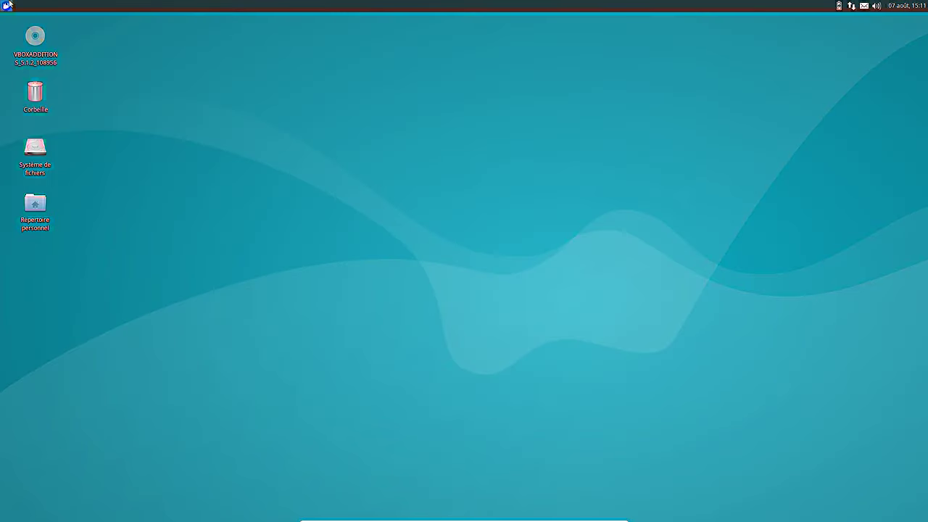
# Look through the internet and games application categories, and open the Parole media player from the multimedia category.
pyautogui.click(6, 5)
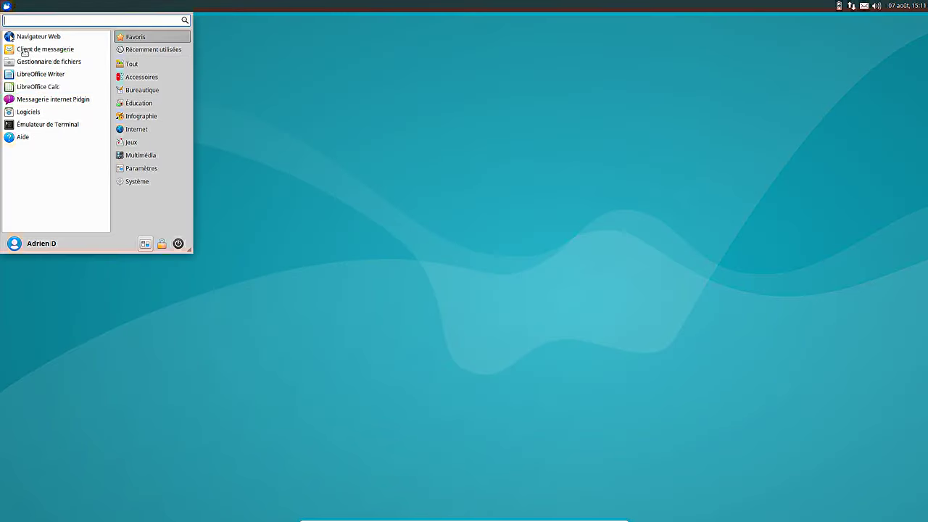
pyautogui.click(142, 130)
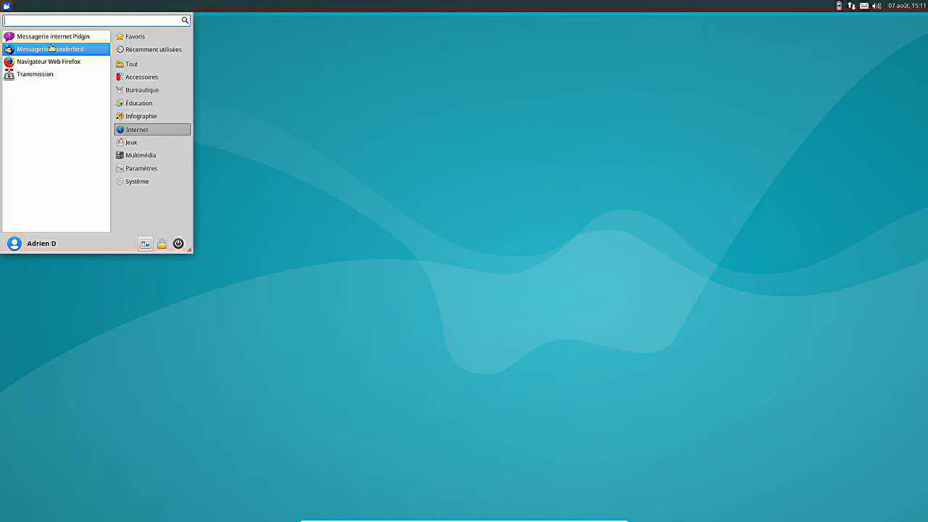
pyautogui.click(176, 143)
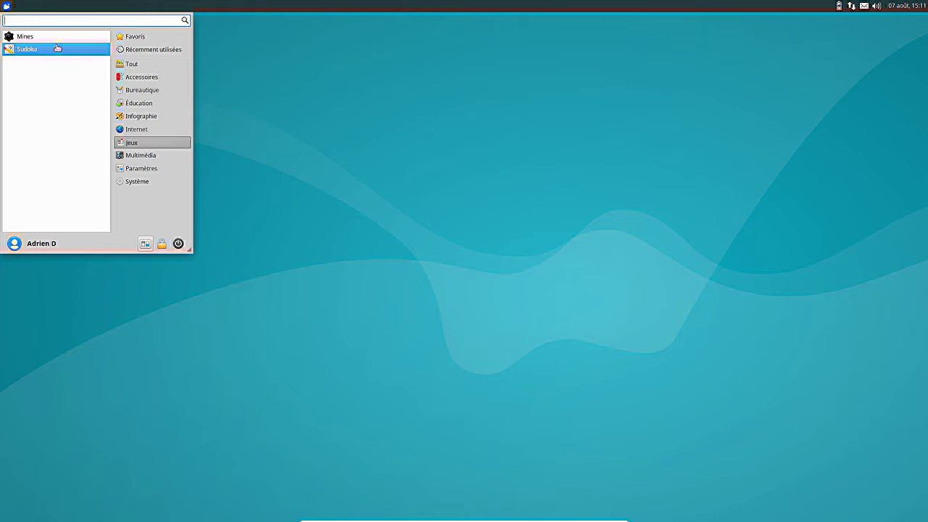
pyautogui.click(177, 158)
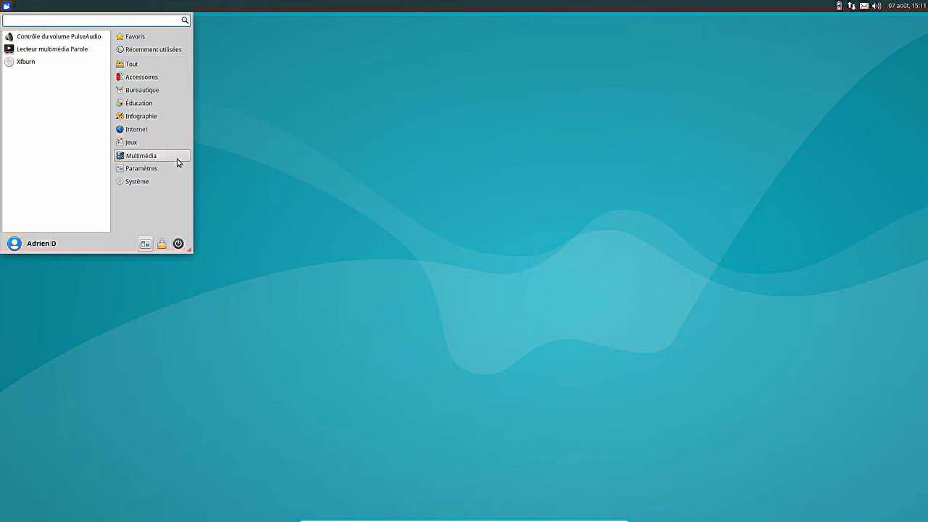
pyautogui.click(59, 51)
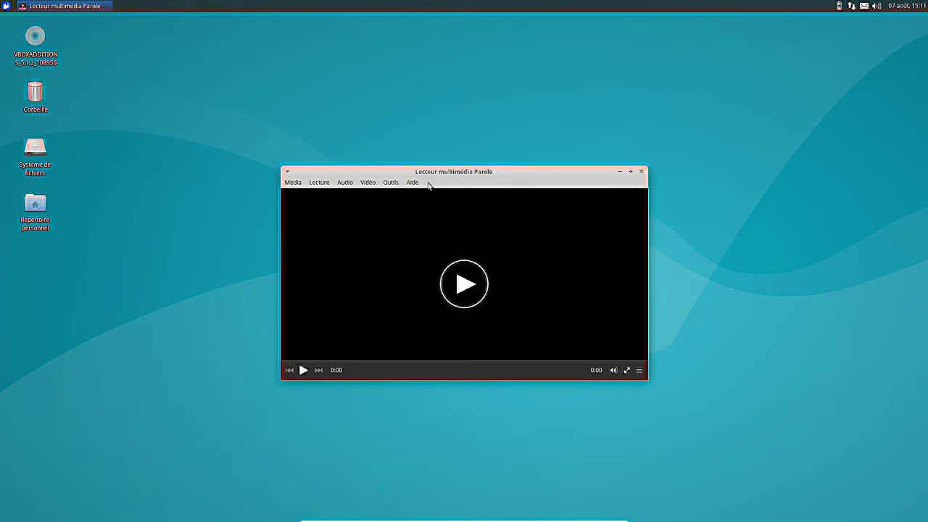
# View the Parole media player's version information, then close the dialog and the player.
pyautogui.click(413, 183)
pyautogui.click(426, 216)
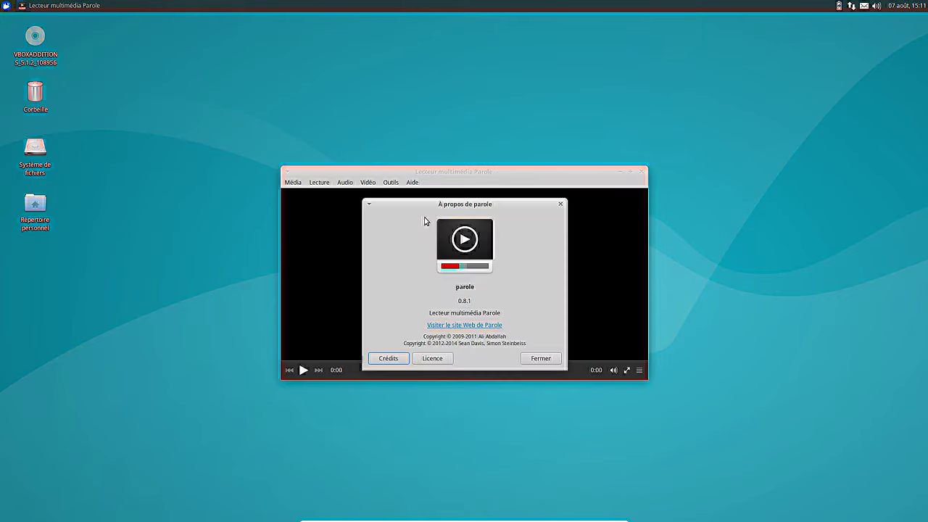
pyautogui.click(541, 358)
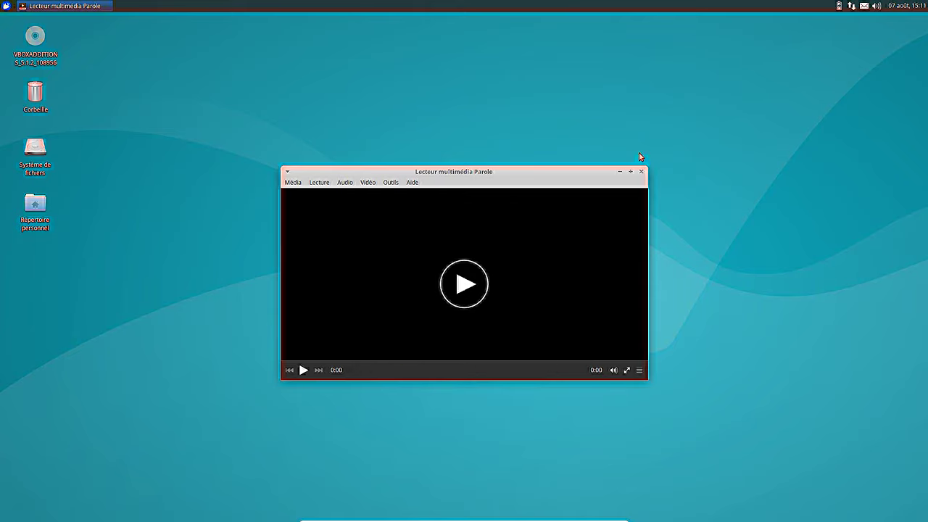
pyautogui.click(641, 171)
# Look through the settings applications category and open the update manager (Gestionnaire de mises à jour) to check for updates.
pyautogui.click(6, 5)
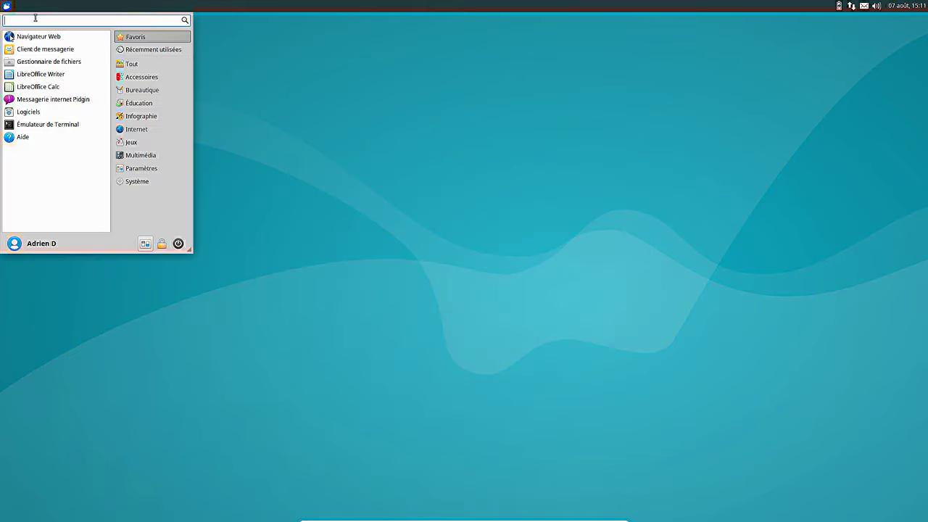
pyautogui.click(148, 168)
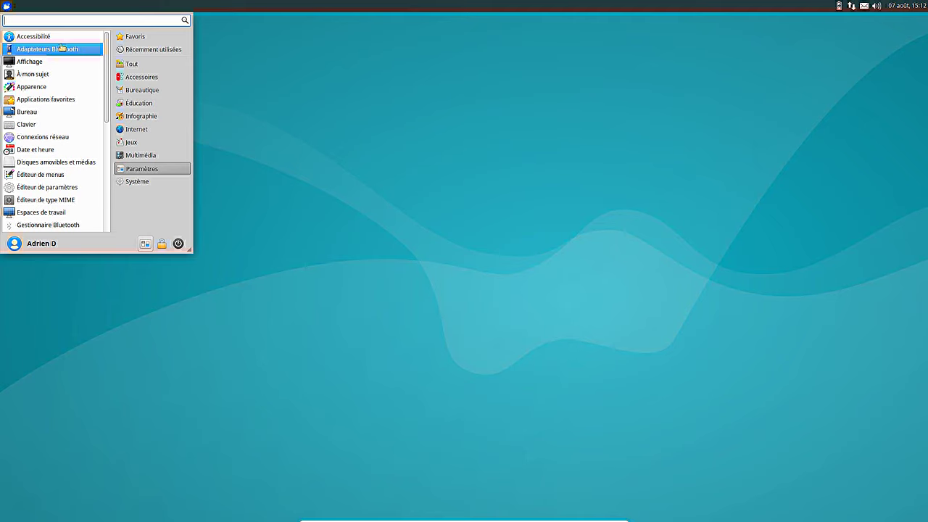
pyautogui.scroll(-1, 63, 58)
pyautogui.scroll(-2, 63, 66)
pyautogui.scroll(-2, 61, 67)
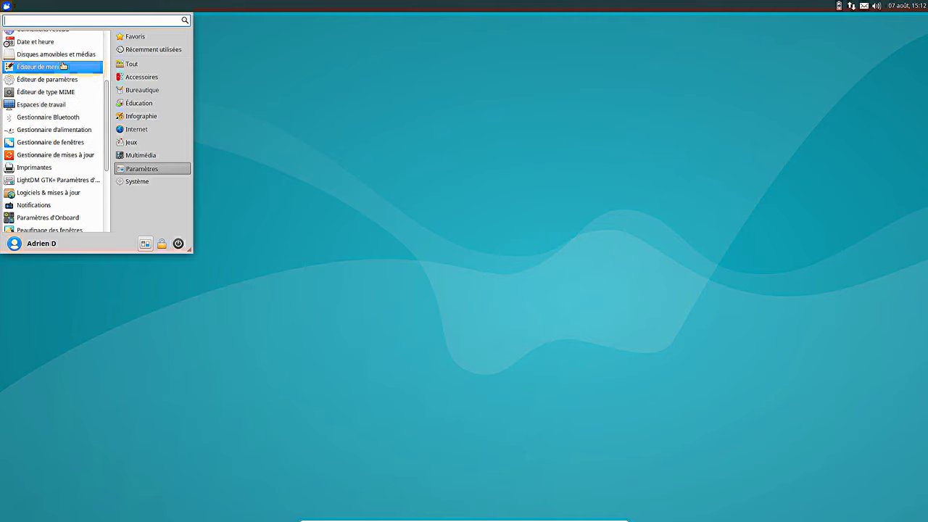
pyautogui.click(50, 127)
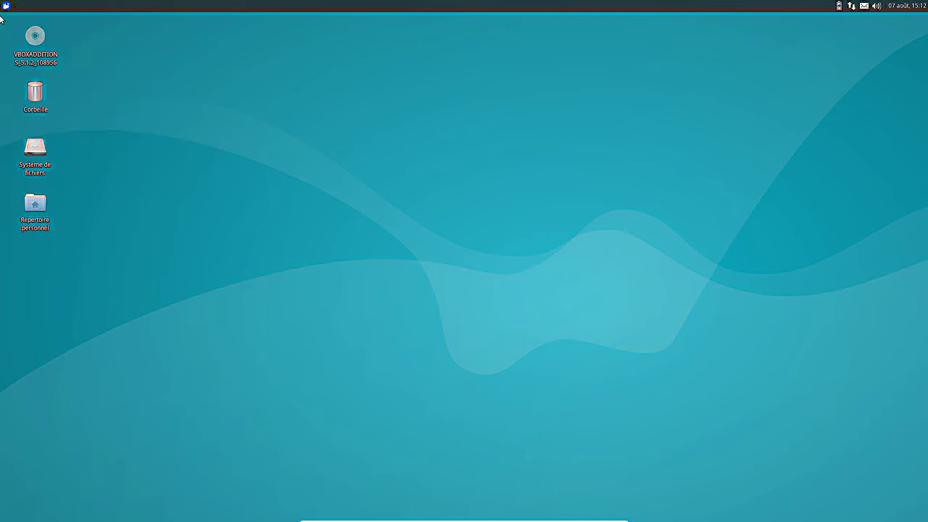
# Examine the remaining entries of the settings category, down to Xfce Panel Switch.
pyautogui.click(5, 6)
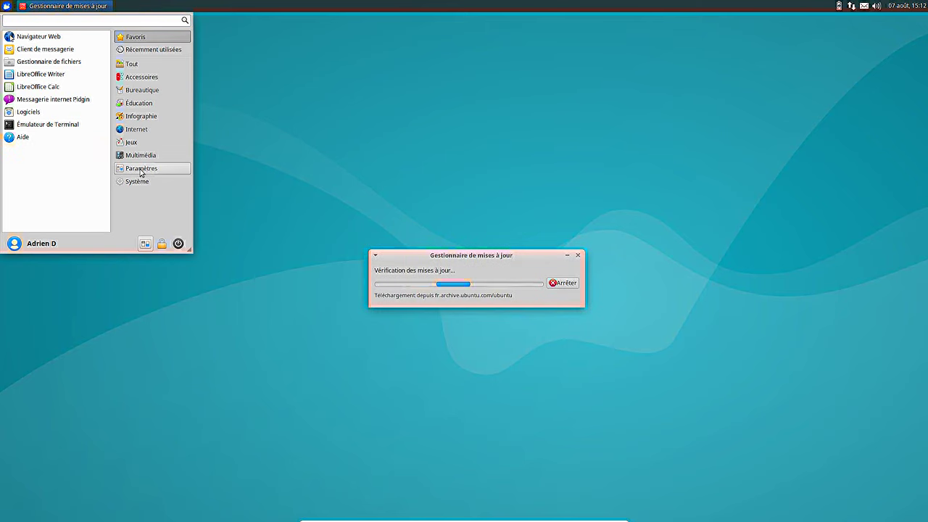
pyautogui.click(130, 170)
pyautogui.scroll(-4, 72, 174)
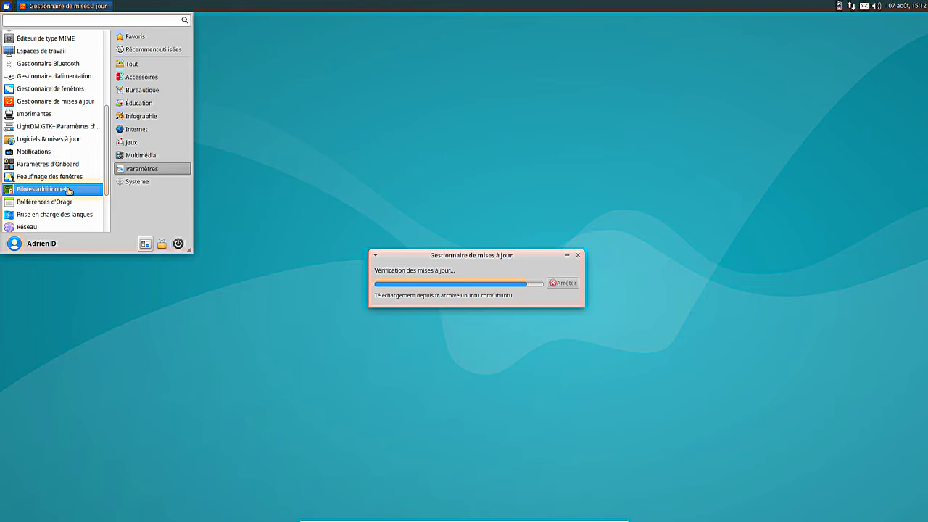
pyautogui.scroll(-3, 70, 190)
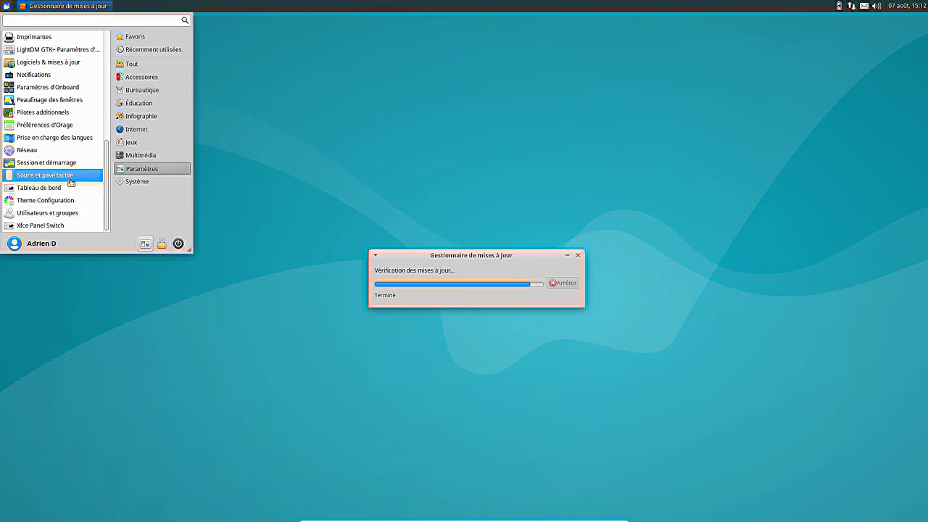
# Open Gigolo from the system applications category, then close its window.
pyautogui.click(139, 183)
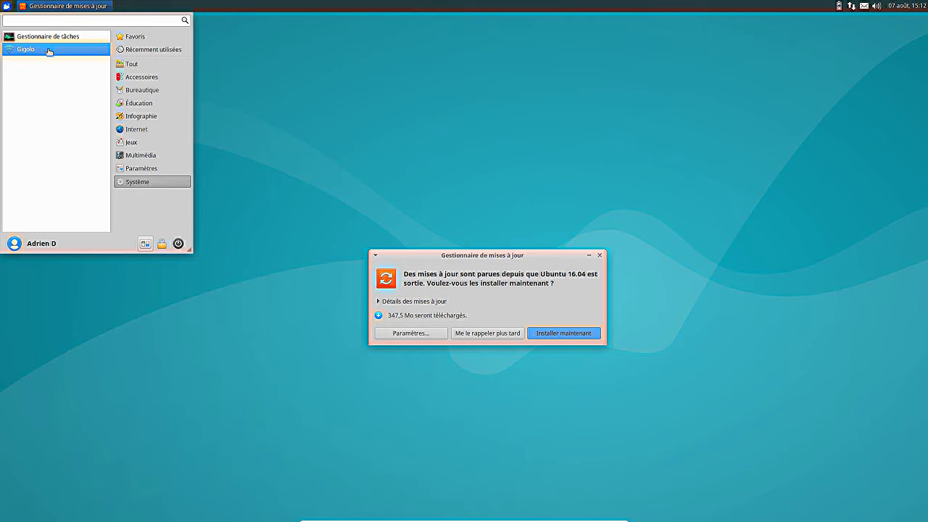
pyautogui.click(49, 51)
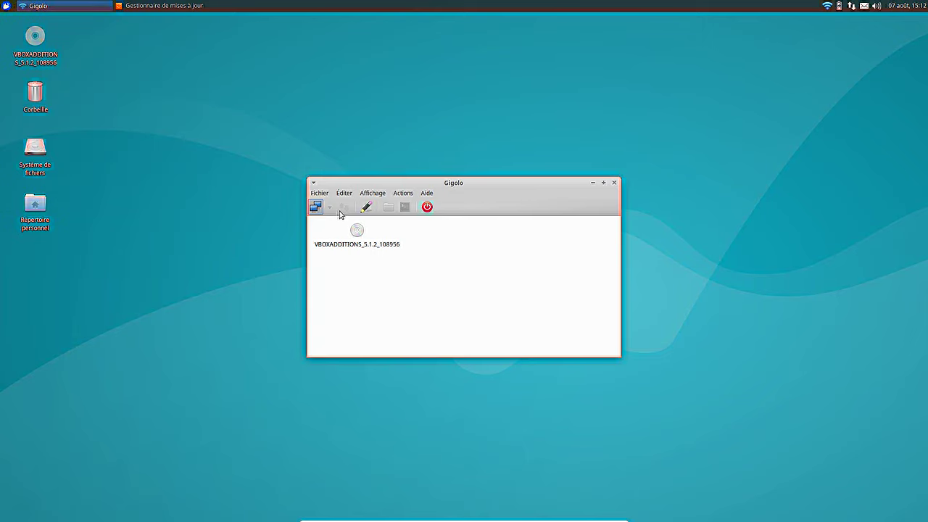
pyautogui.click(613, 182)
# Open the task manager (Gestionnaire de tâches) from the system applications category.
pyautogui.click(6, 6)
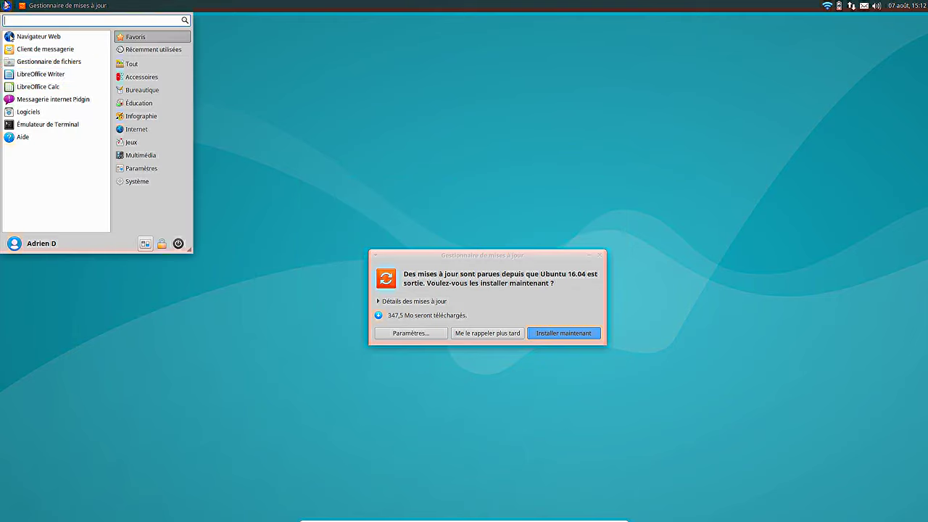
pyautogui.click(120, 181)
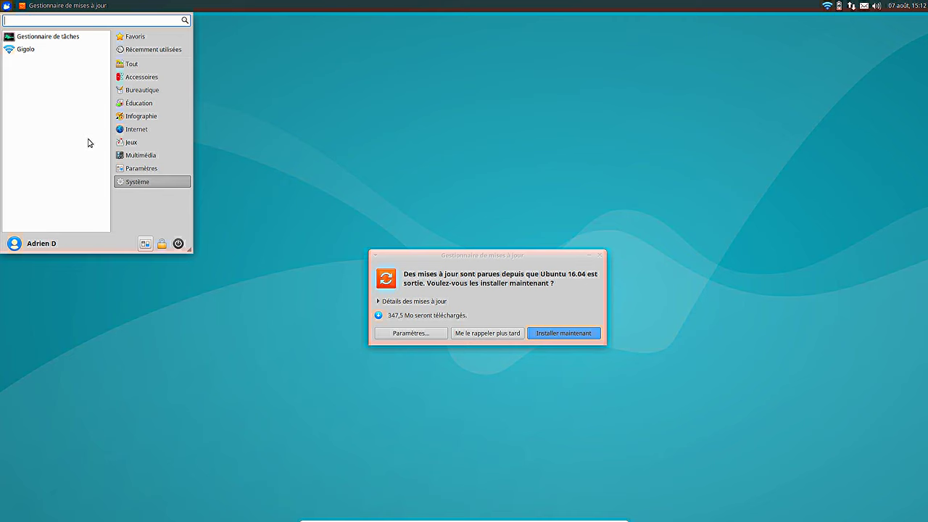
pyautogui.click(32, 36)
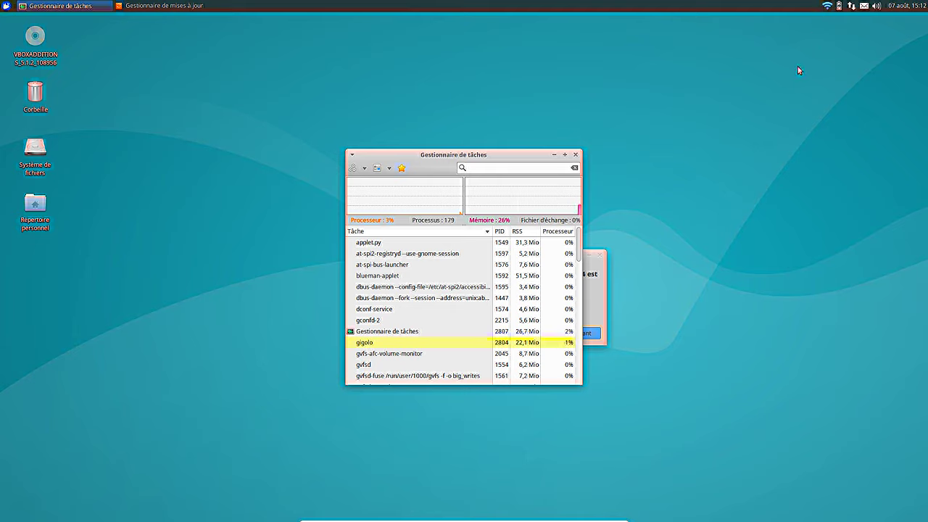
# Quit Gigolo, which is still running in the background, then move the task manager aside and close it.
pyautogui.rightClick(826, 6)
pyautogui.click(837, 69)
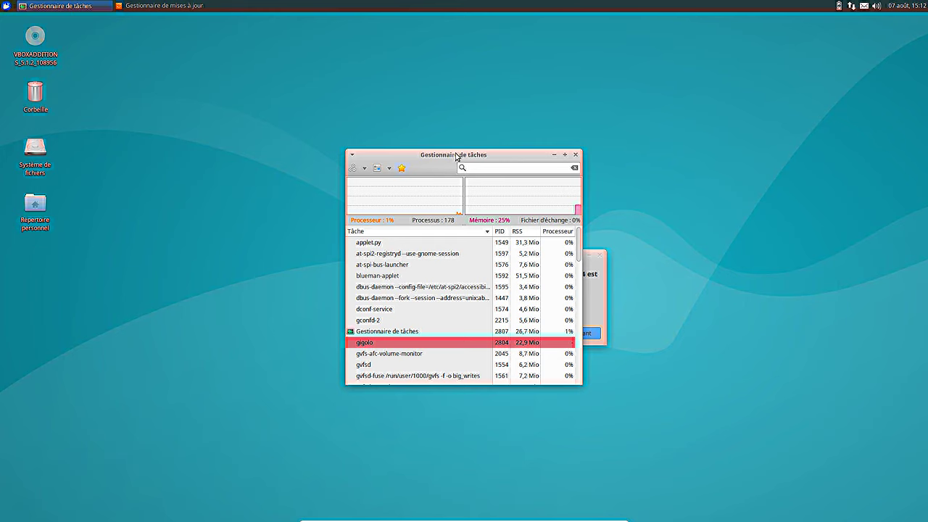
pyautogui.moveTo(456, 156); pyautogui.dragTo(253, 63)
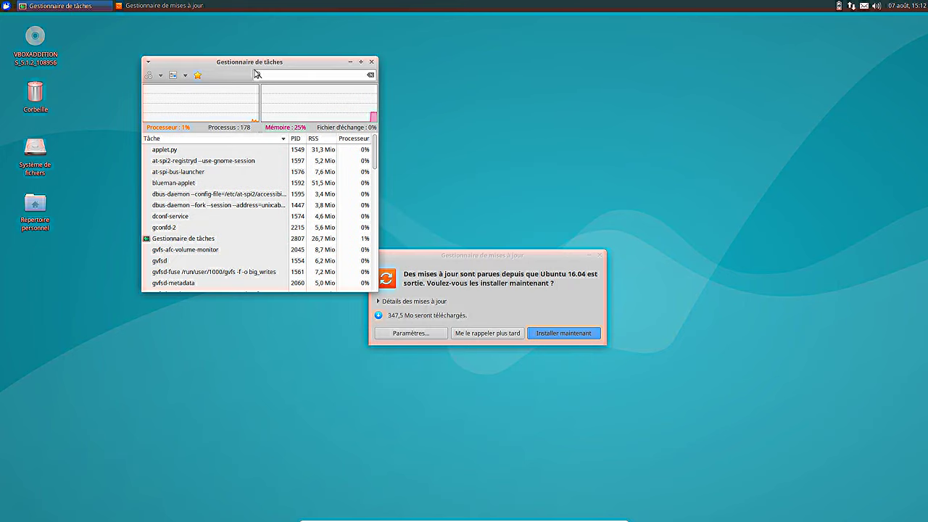
pyautogui.click(373, 62)
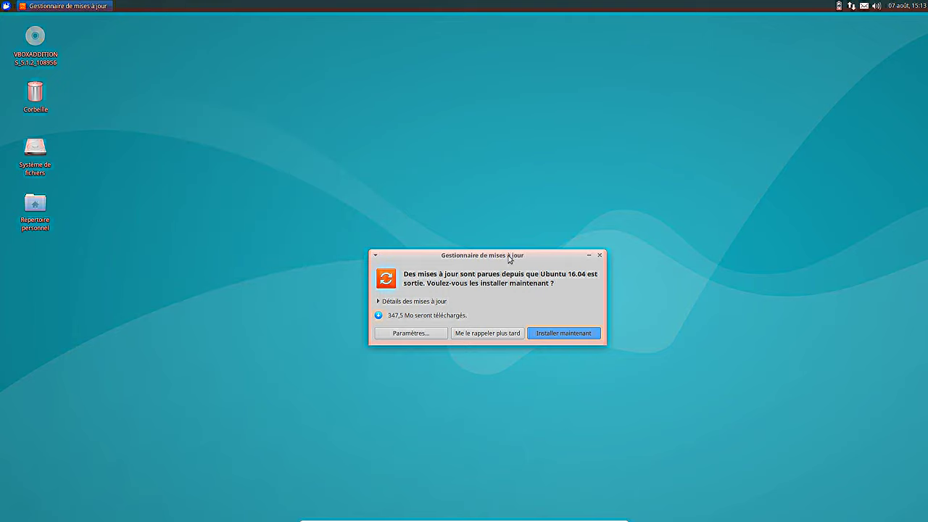
# Move the update manager away from the desktop's centre and examine the detailed list of security and other updates.
pyautogui.moveTo(509, 258); pyautogui.dragTo(493, 67)
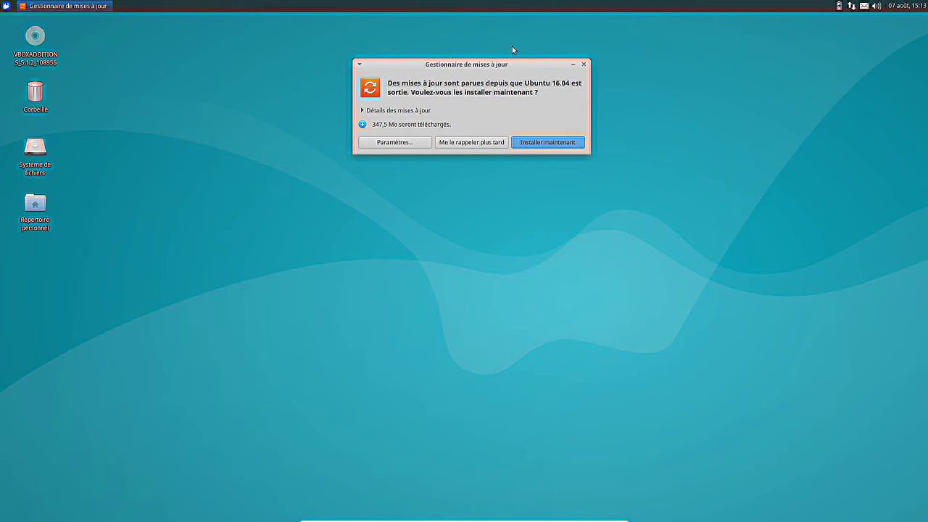
pyautogui.click(381, 111)
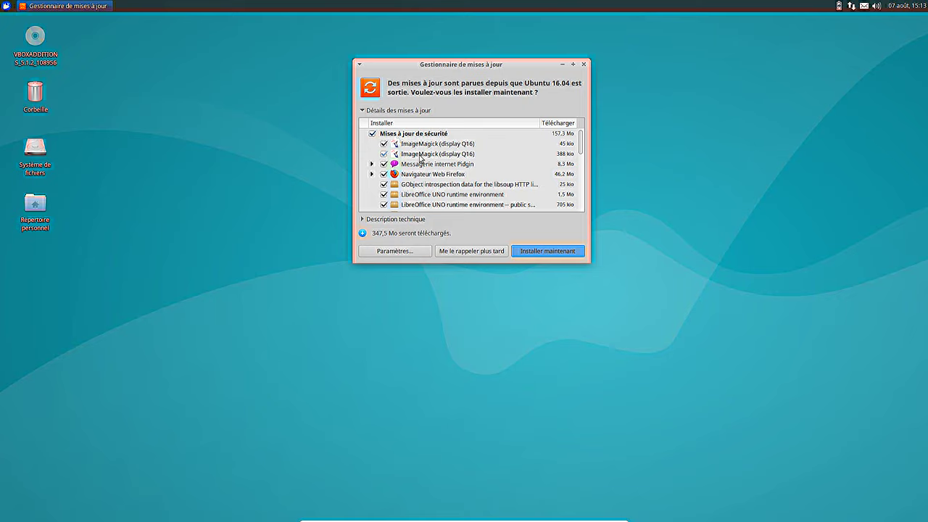
pyautogui.click(366, 111)
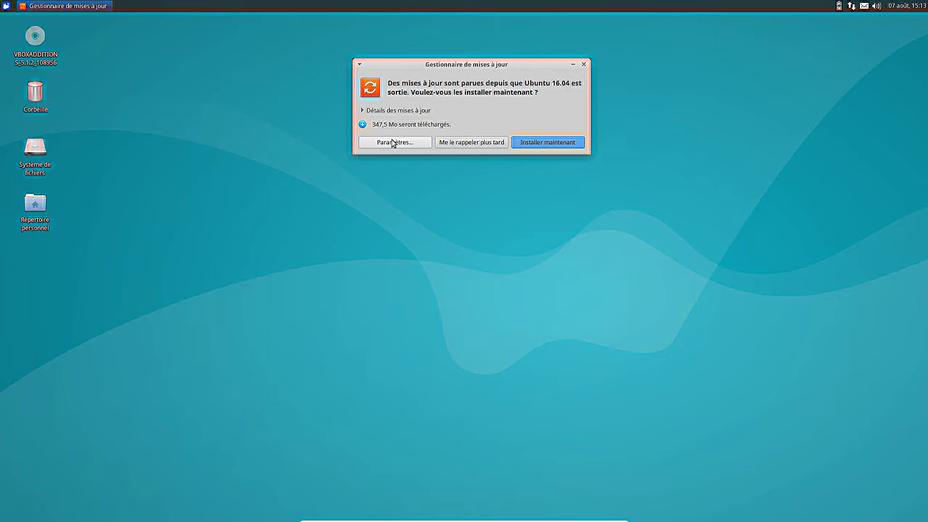
pyautogui.click(404, 111)
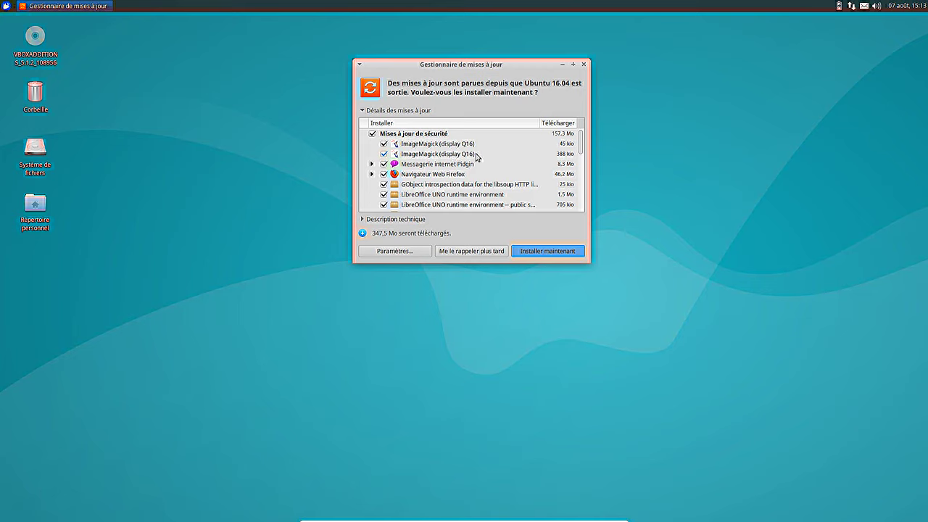
pyautogui.scroll(-3, 433, 154)
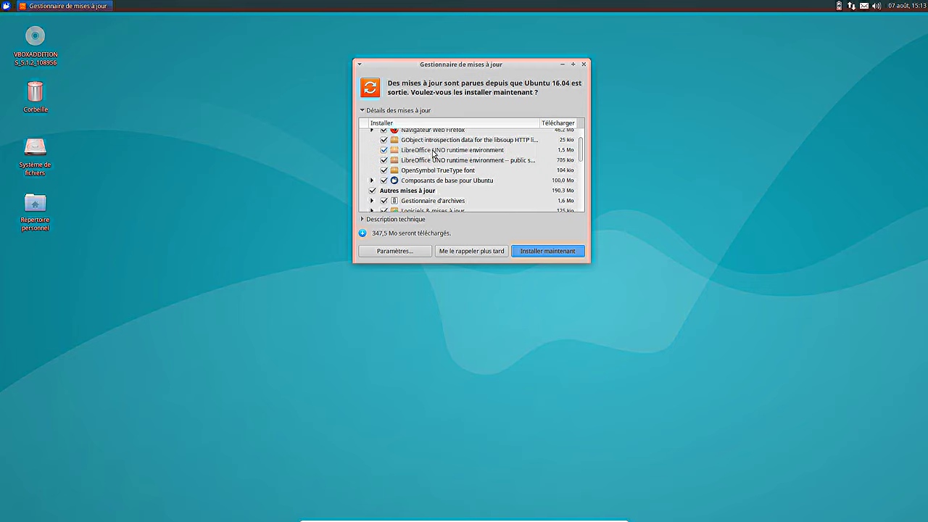
pyautogui.scroll(-3, 433, 154)
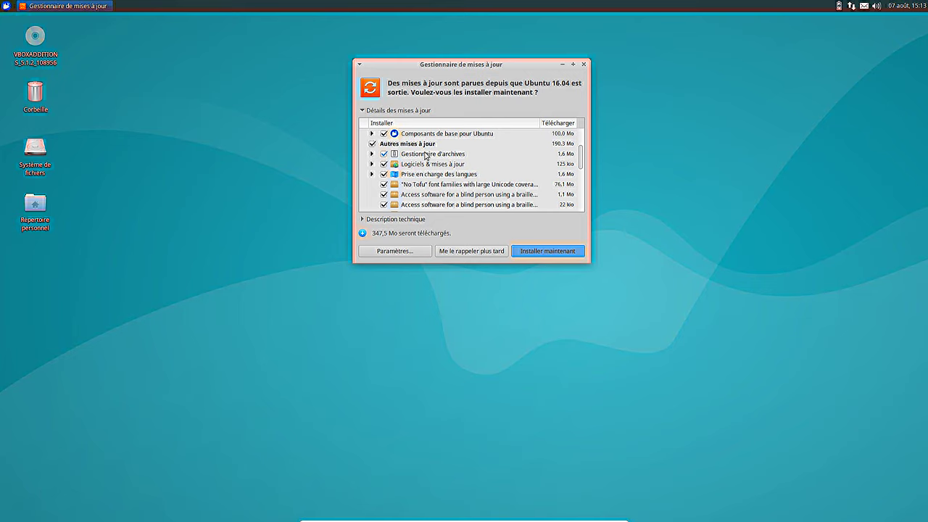
pyautogui.scroll(-5, 426, 156)
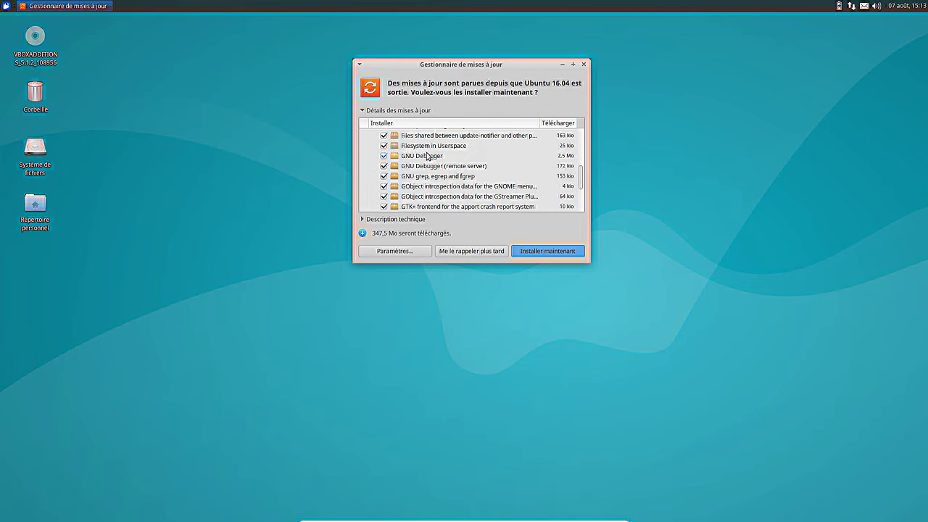
pyautogui.scroll(3, 402, 159)
pyautogui.scroll(5, 402, 159)
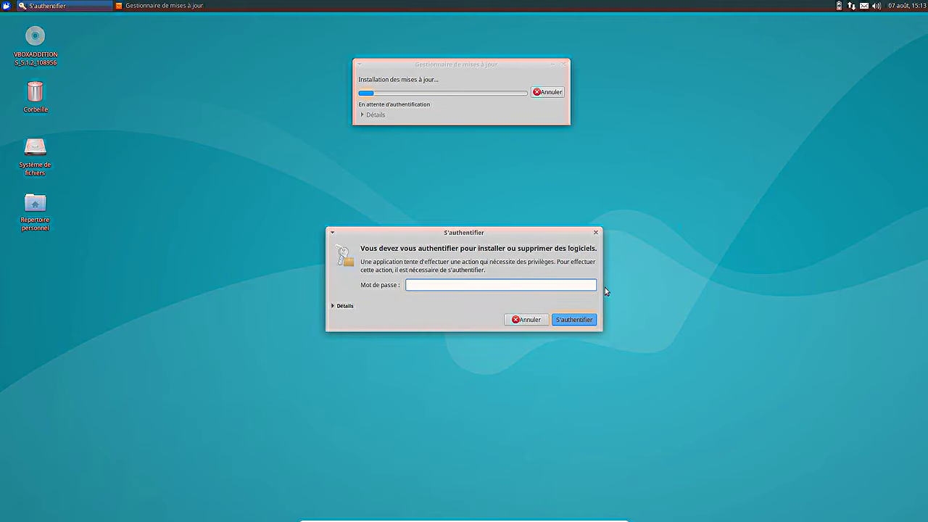
# Authenticate the update installation with the account password and show the download details.
pyautogui.press('Return')
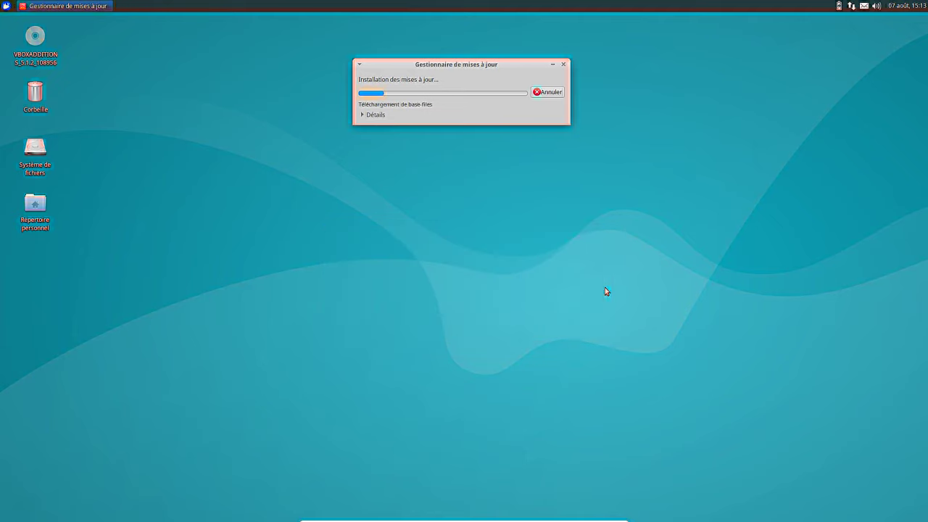
pyautogui.click(370, 115)
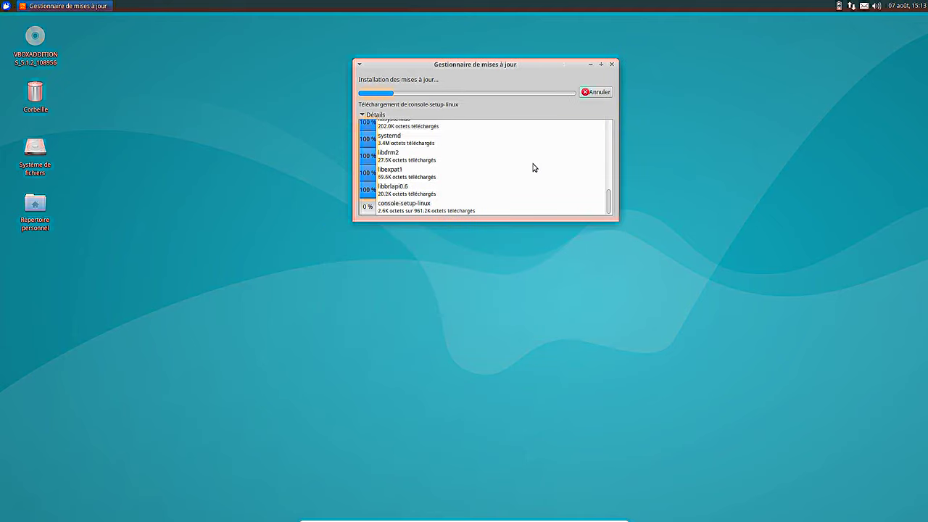
# Reopen the task manager beside the update window, view its display and refresh rate options, then close it.
pyautogui.click(6, 6)
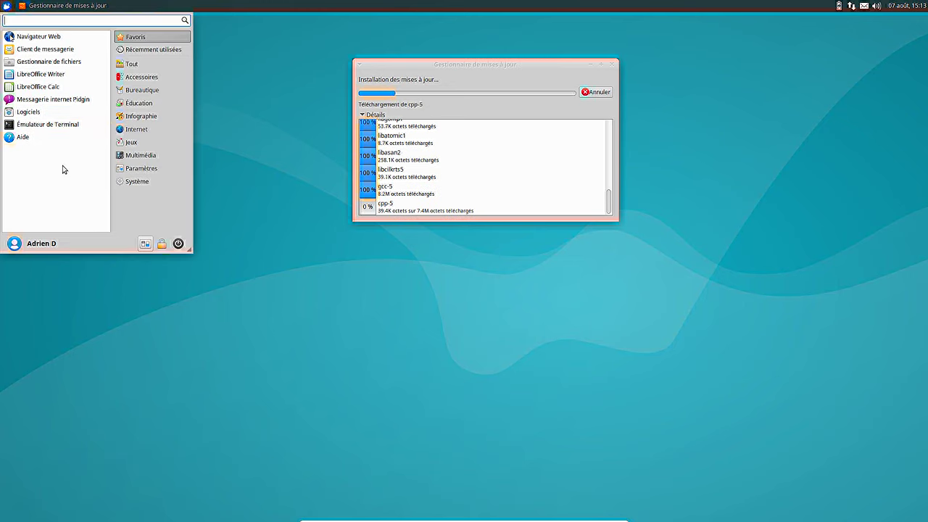
pyautogui.click(152, 182)
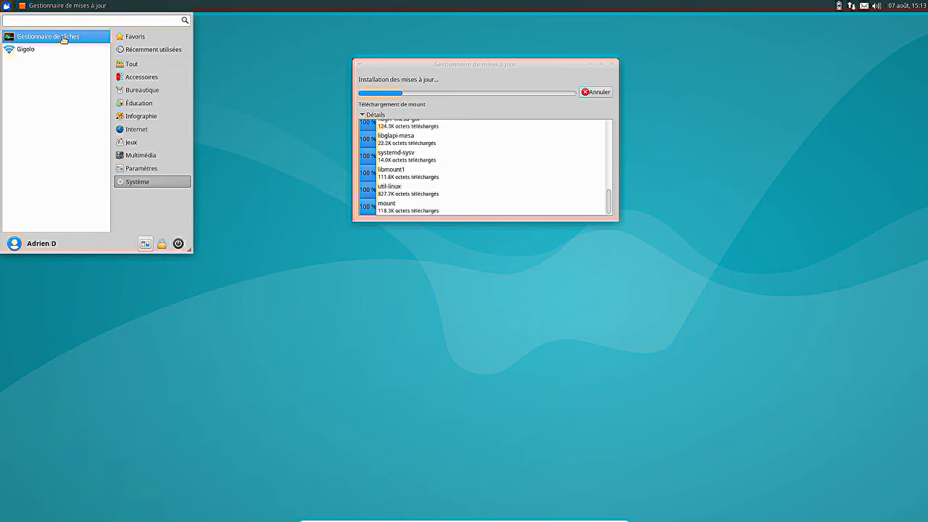
pyautogui.click(62, 37)
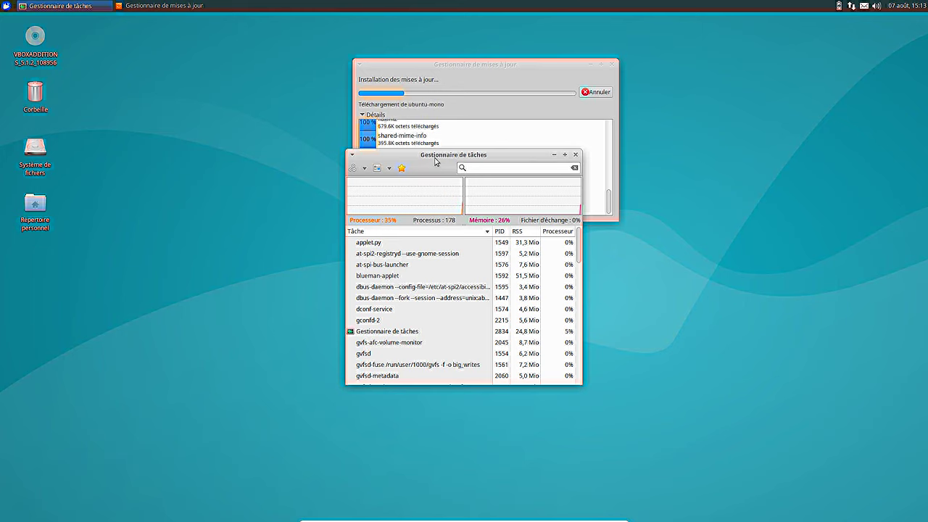
pyautogui.moveTo(389, 155); pyautogui.dragTo(115, 191)
pyautogui.click(116, 206)
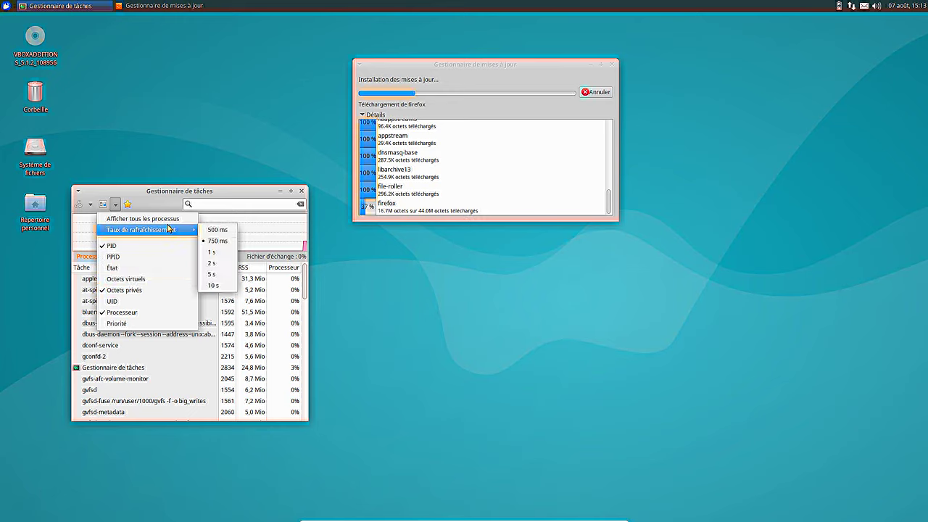
pyautogui.click(302, 192)
pyautogui.click(302, 192)
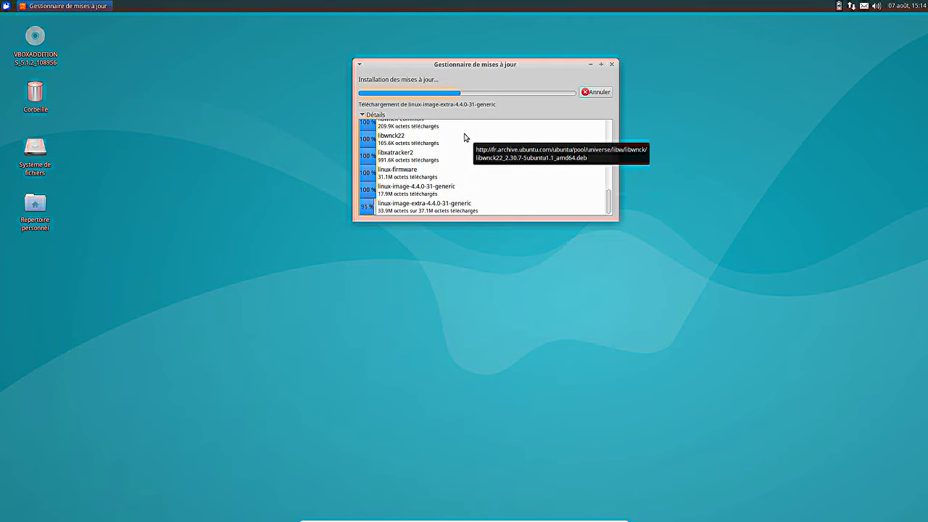
# Move the running update manager out of the way and open the full settings manager (Paramètres).
pyautogui.moveTo(505, 69); pyautogui.dragTo(798, 43)
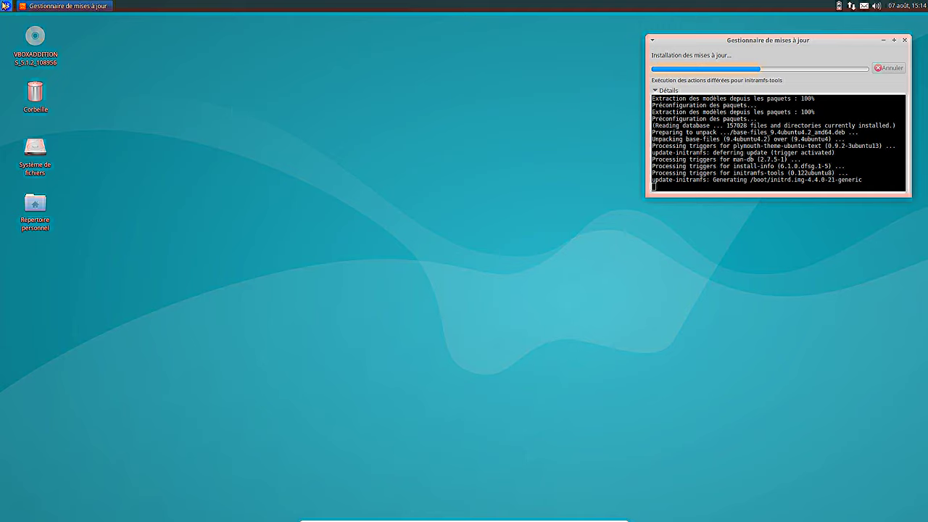
pyautogui.click(6, 6)
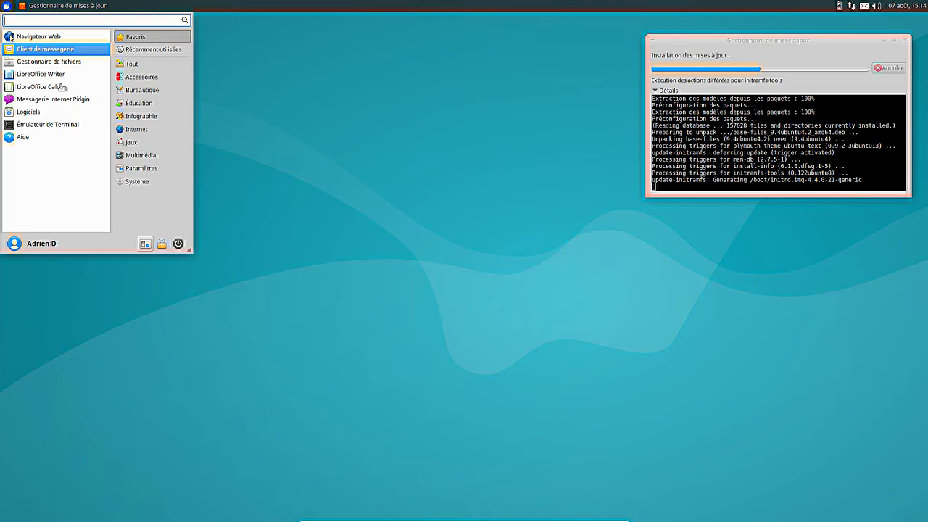
pyautogui.click(145, 243)
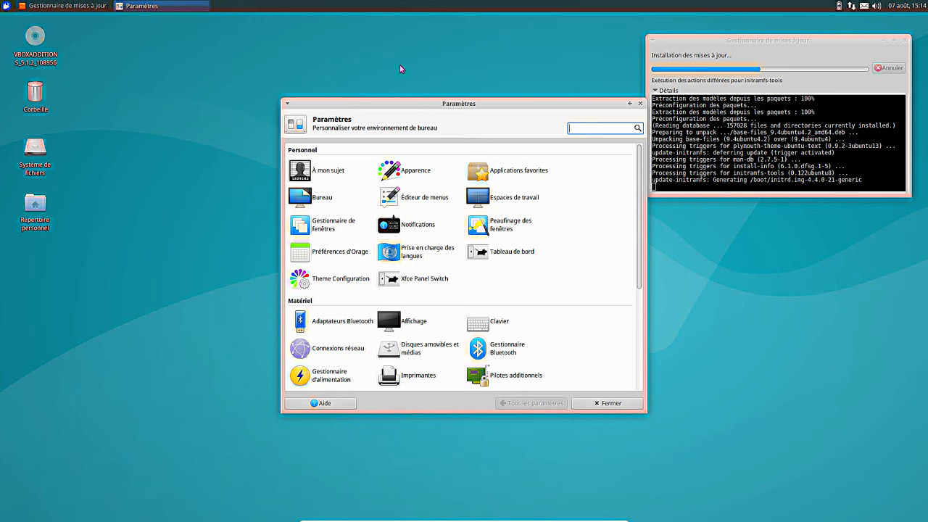
# Open the home folder from the desktop and move the file manager window partly clear of the settings window.
pyautogui.doubleClick(22, 216)
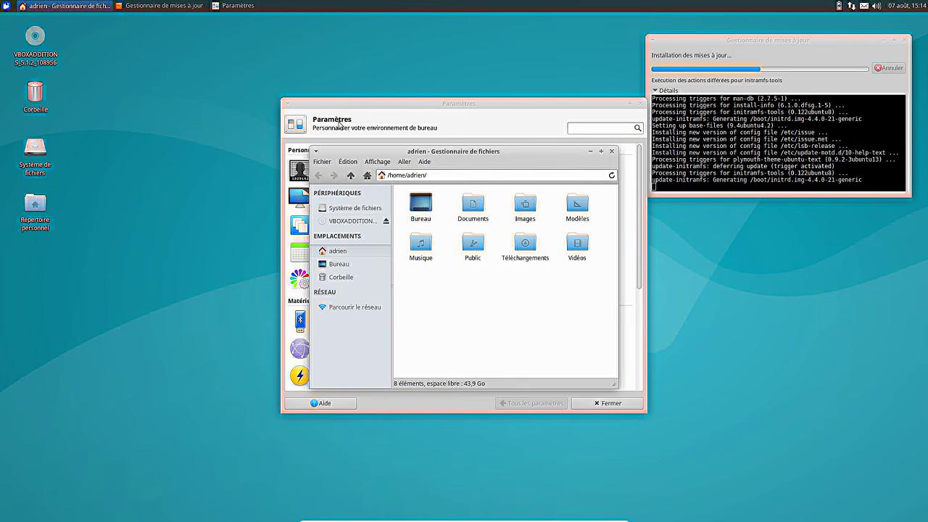
pyautogui.moveTo(418, 152); pyautogui.dragTo(158, 69)
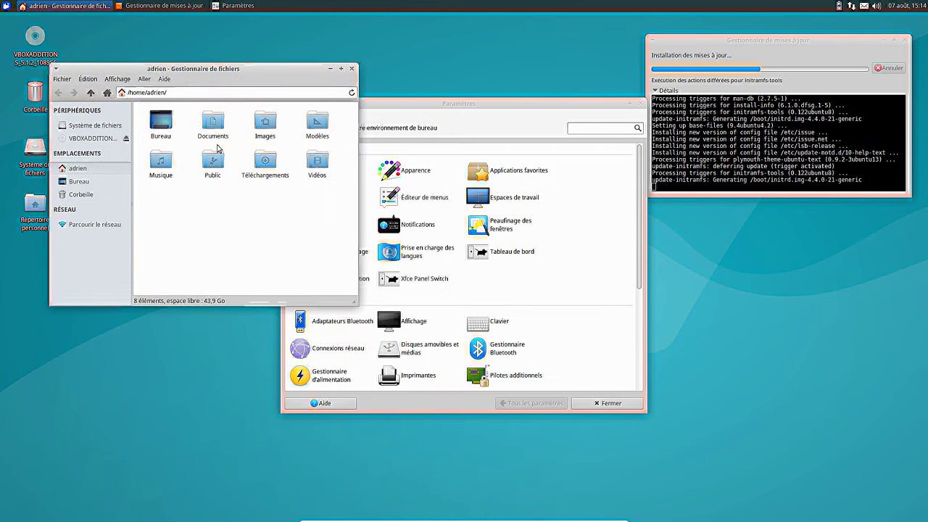
# Open the Apparence settings and view the available style and icon themes.
pyautogui.click(453, 103)
pyautogui.click(404, 172)
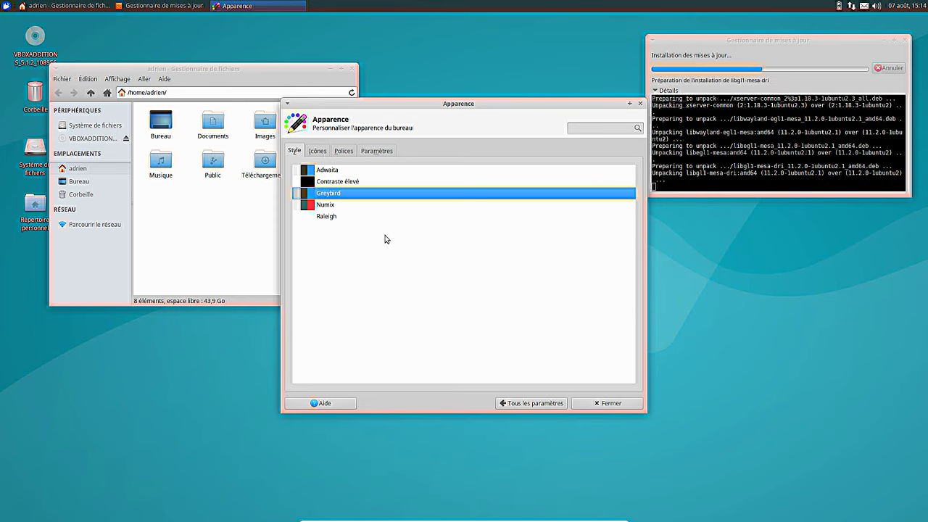
pyautogui.click(318, 151)
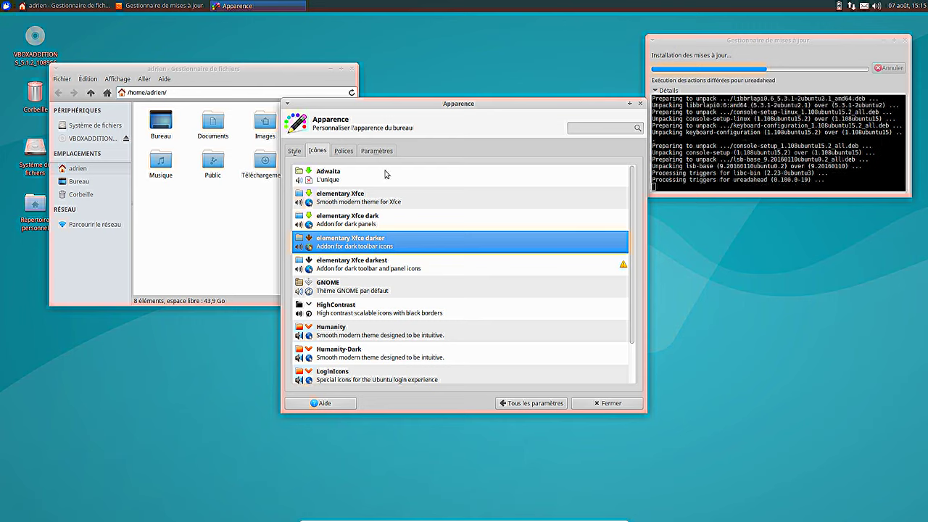
# Return to all settings and view the window manager's themes and keyboard shortcuts.
pyautogui.click(516, 403)
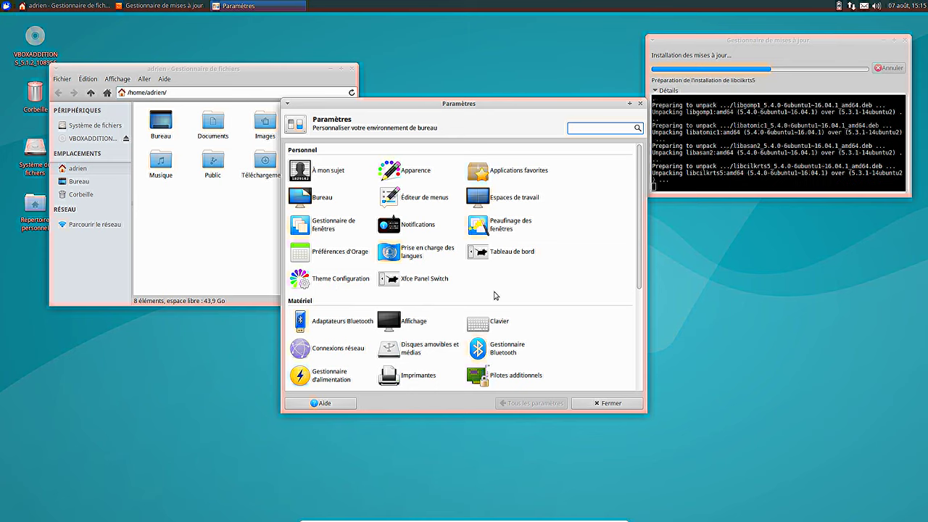
pyautogui.click(332, 225)
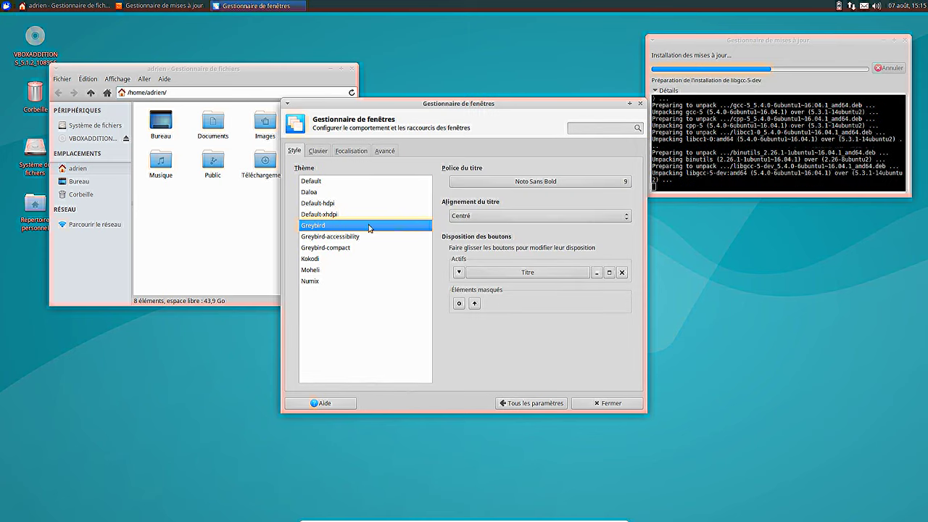
pyautogui.click(317, 152)
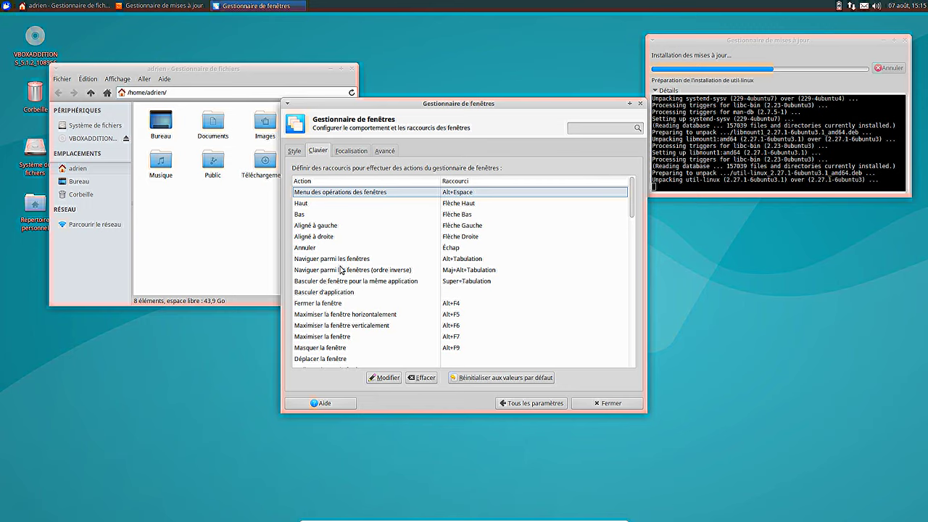
# Bring the file manager to the front and launch LibreOffice Calc from the favourite applications.
pyautogui.click(165, 78)
pyautogui.click(6, 5)
pyautogui.click(6, 5)
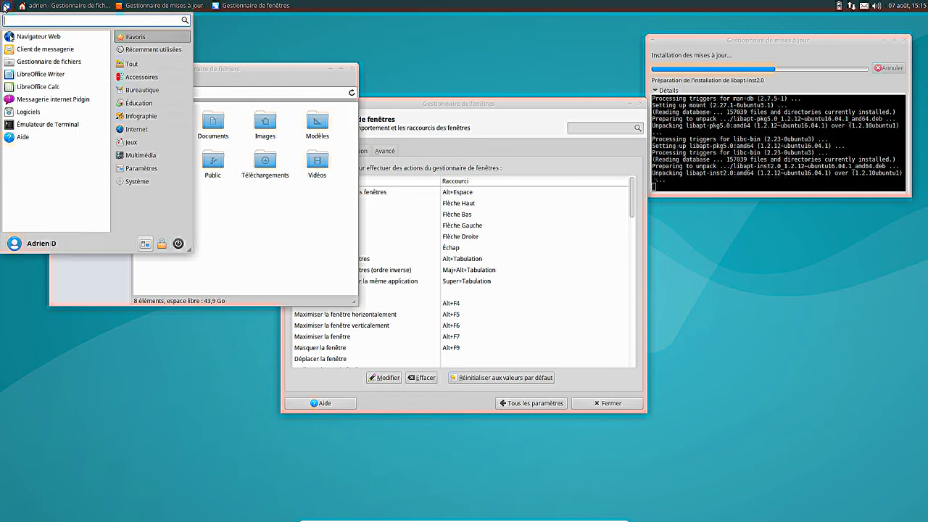
pyautogui.click(72, 86)
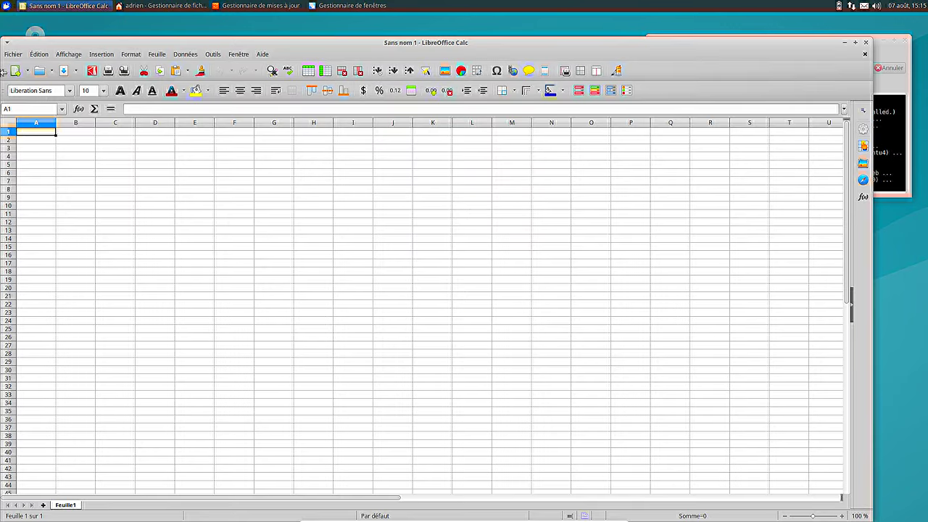
# View the LibreOffice options dialog, cancel it without changes and close Calc.
pyautogui.click(210, 55)
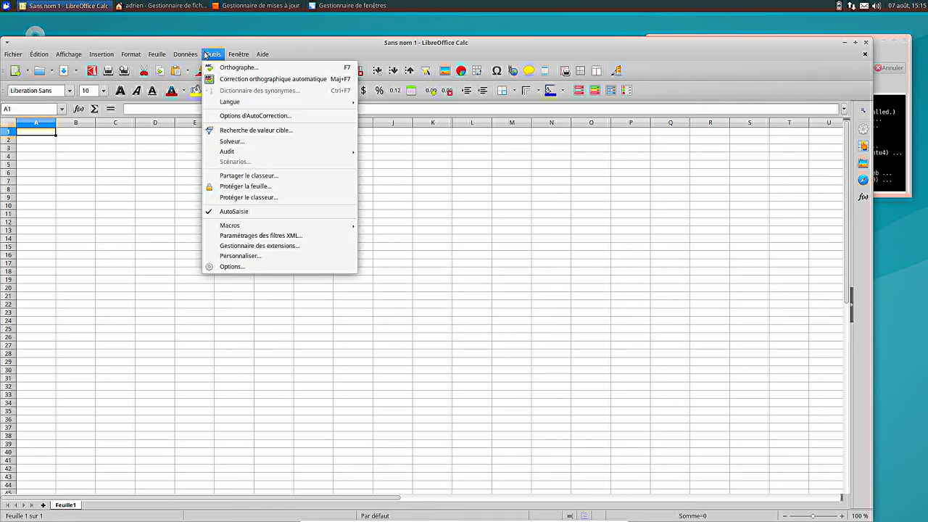
pyautogui.click(254, 267)
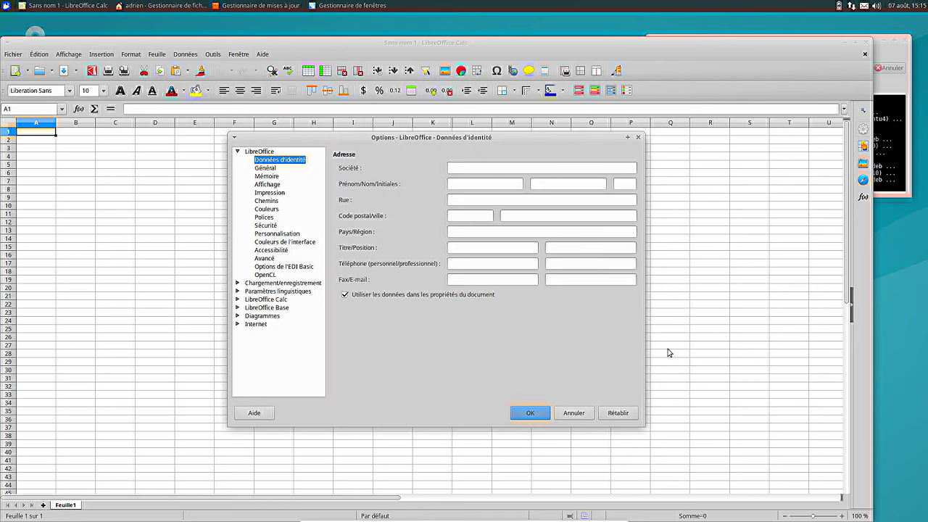
pyautogui.click(573, 412)
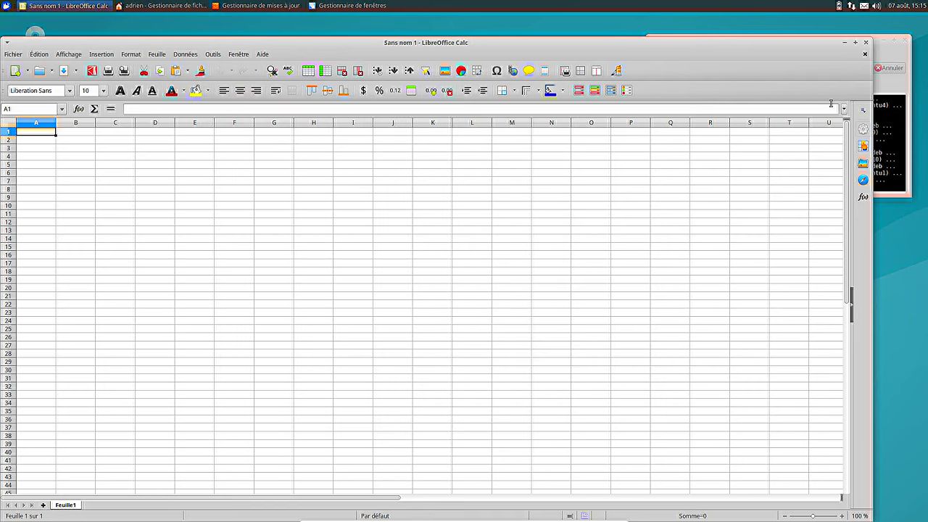
pyautogui.click(865, 43)
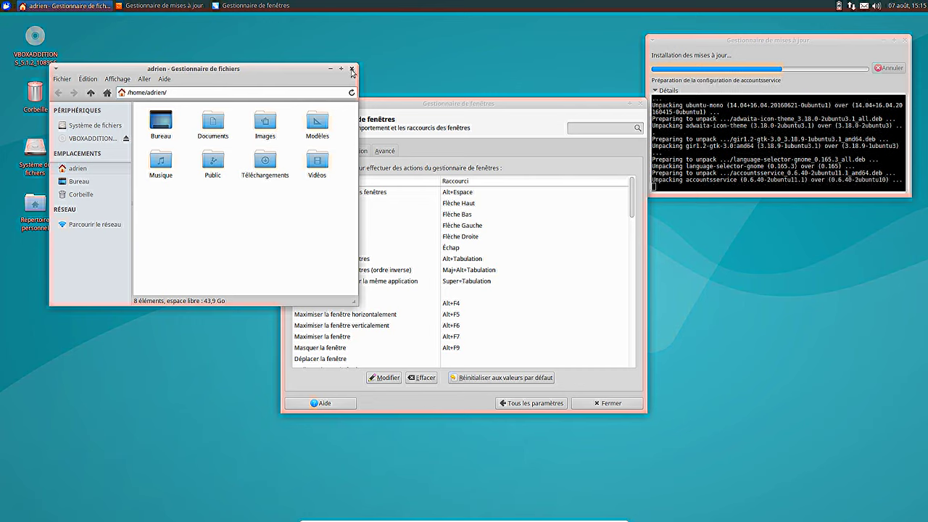
# Close the settings manager and launch the Orage calendar from the Bureautique applications.
pyautogui.click(525, 402)
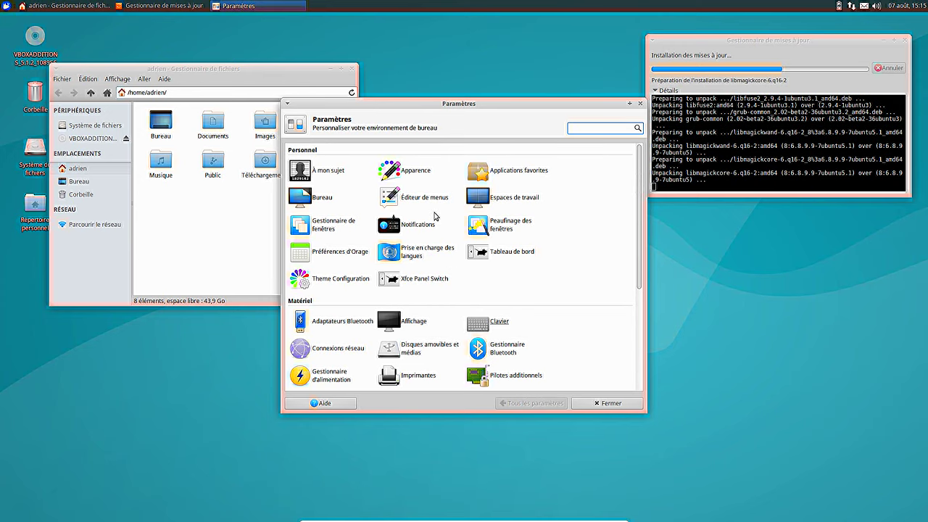
pyautogui.click(639, 103)
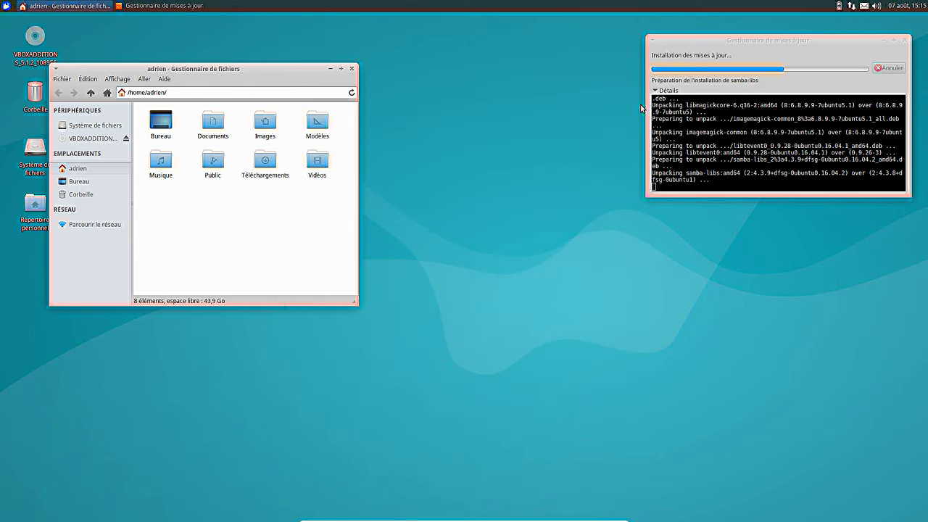
pyautogui.click(6, 6)
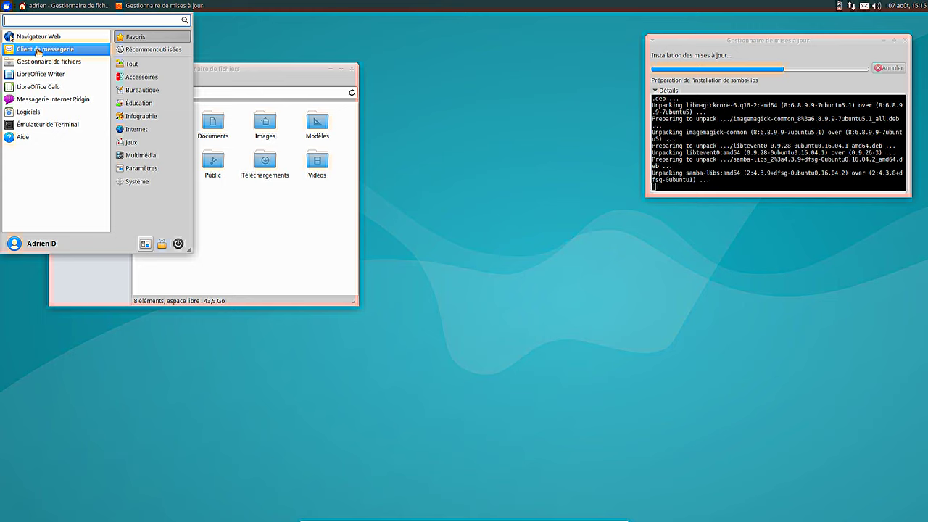
pyautogui.click(142, 90)
pyautogui.click(40, 36)
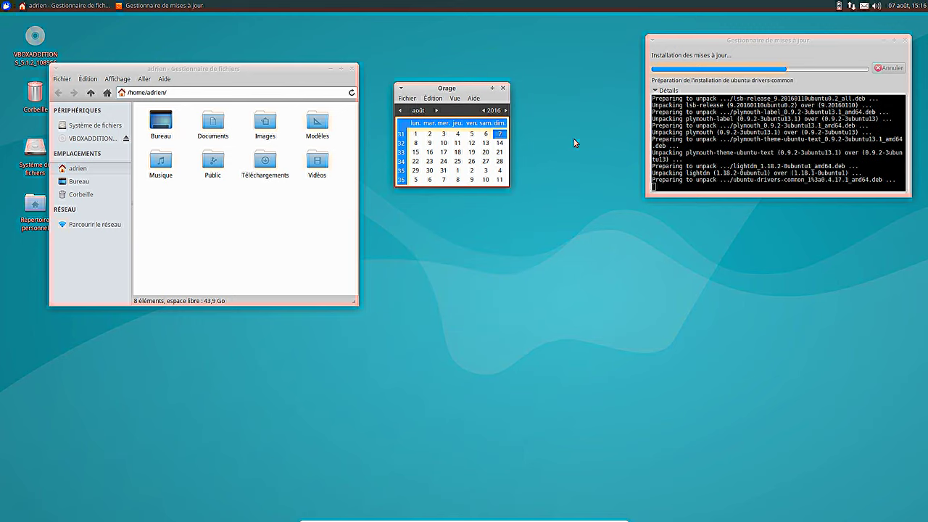
# Open the dialog for adding new items to the panel and close the Orage calendar.
pyautogui.rightClick(913, 8)
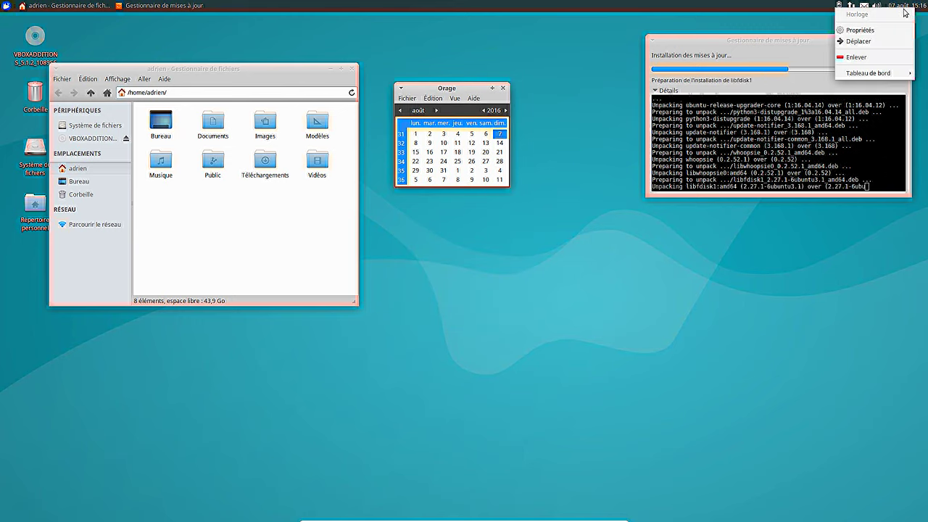
pyautogui.rightClick(781, 6)
pyautogui.rightClick(781, 6)
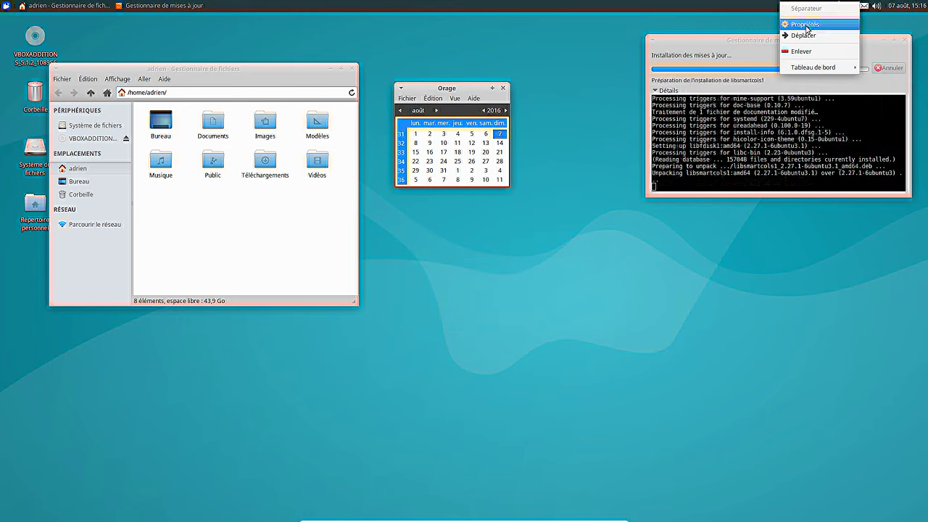
pyautogui.moveTo(815, 67)
pyautogui.click(739, 70)
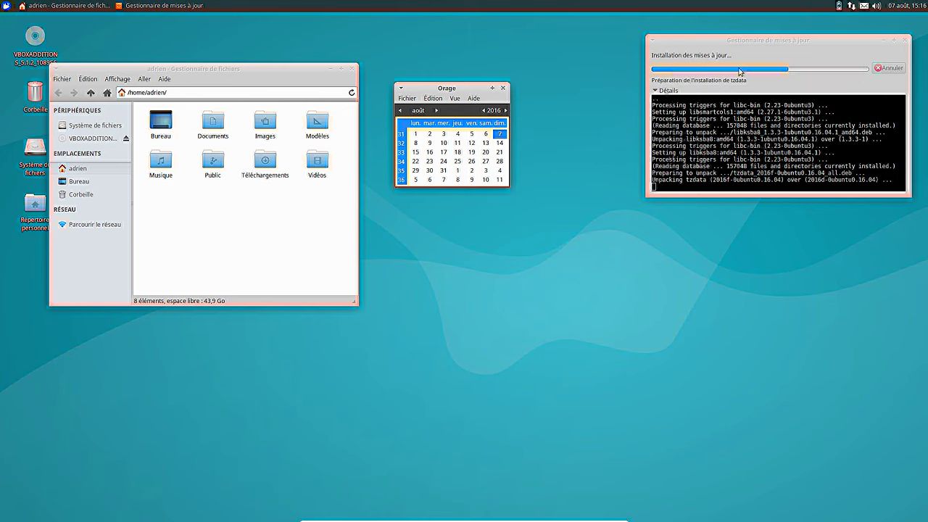
pyautogui.click(503, 88)
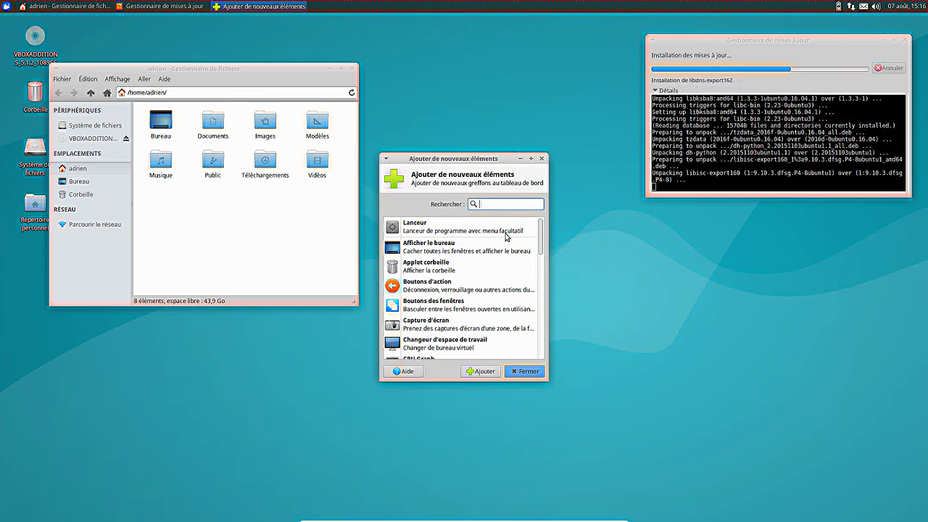
# Browse the available panel items and add a second clock (Horloge) to the panel.
pyautogui.click(499, 282)
pyautogui.scroll(-3, 498, 289)
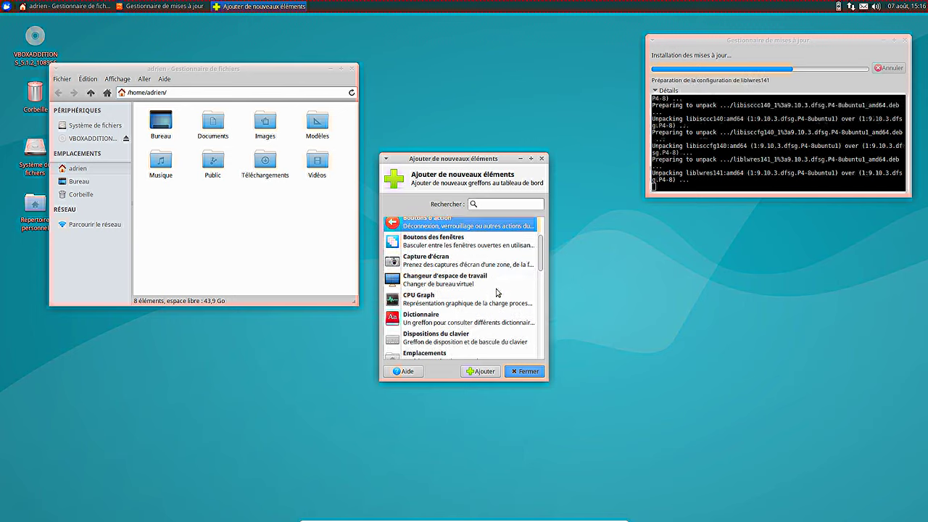
pyautogui.scroll(-6, 497, 292)
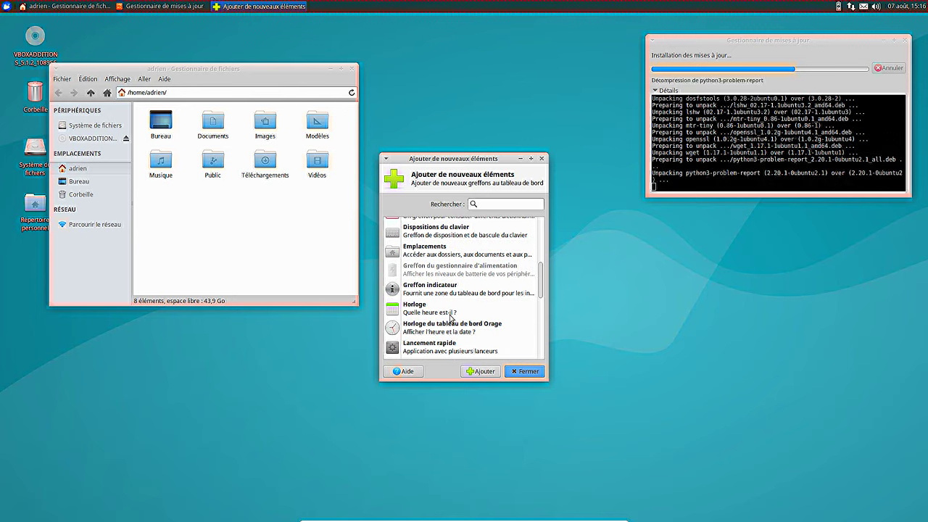
pyautogui.click(450, 316)
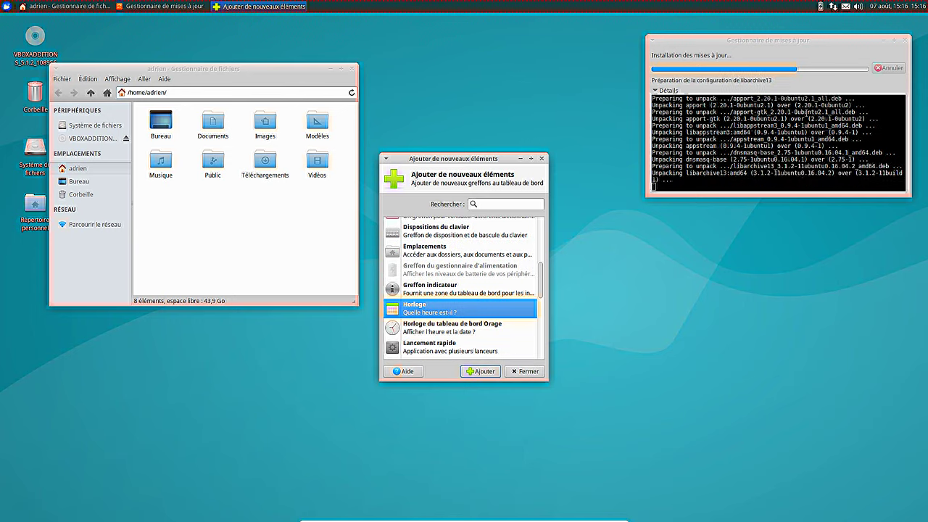
# Inspect the added clock's properties and time format choices beside the add-items window, then close them.
pyautogui.rightClick(919, 9)
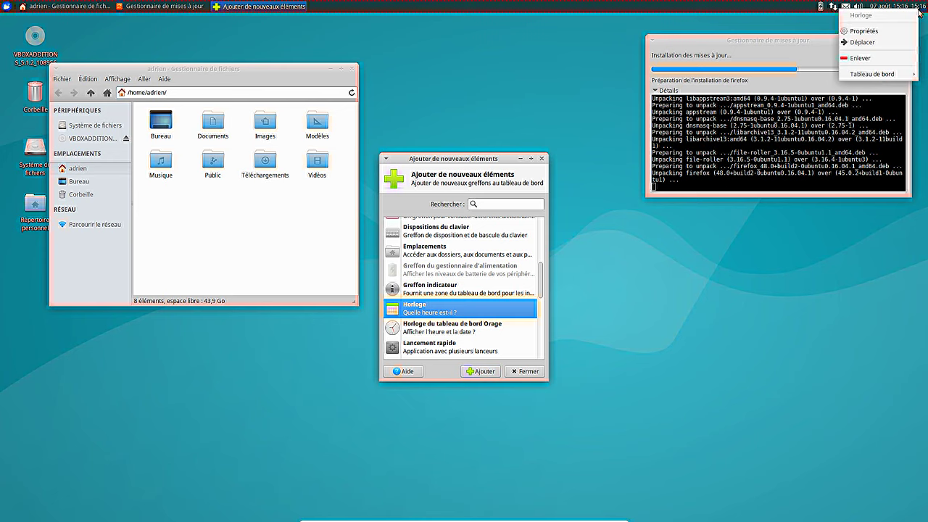
pyautogui.click(889, 30)
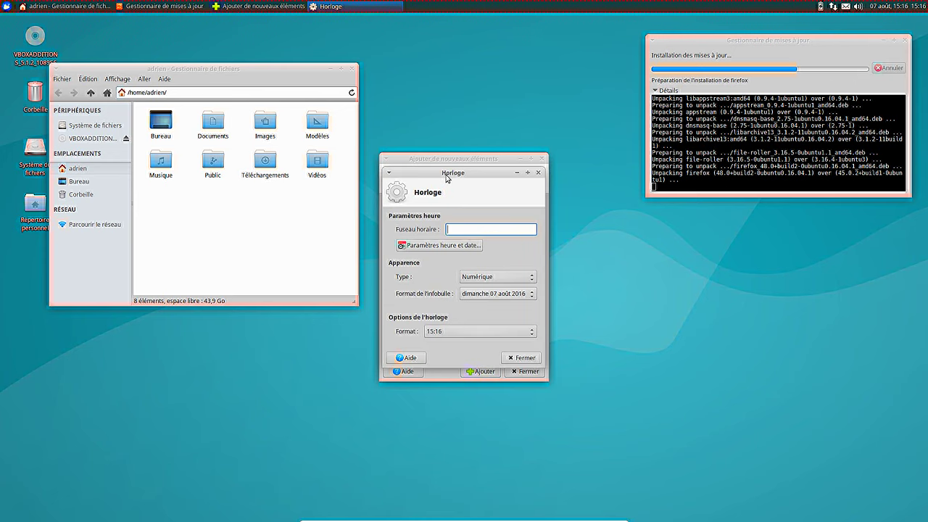
pyautogui.moveTo(447, 178); pyautogui.dragTo(511, 51)
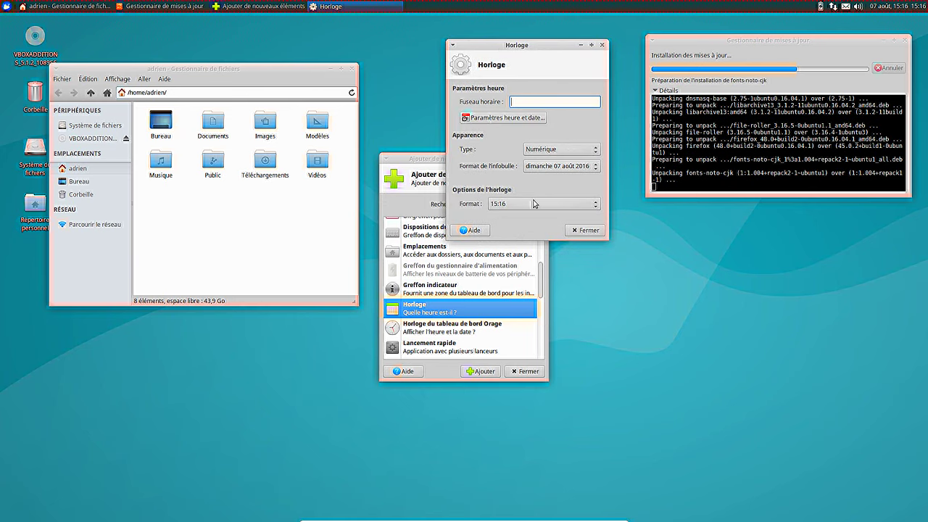
pyautogui.click(536, 206)
pyautogui.click(540, 205)
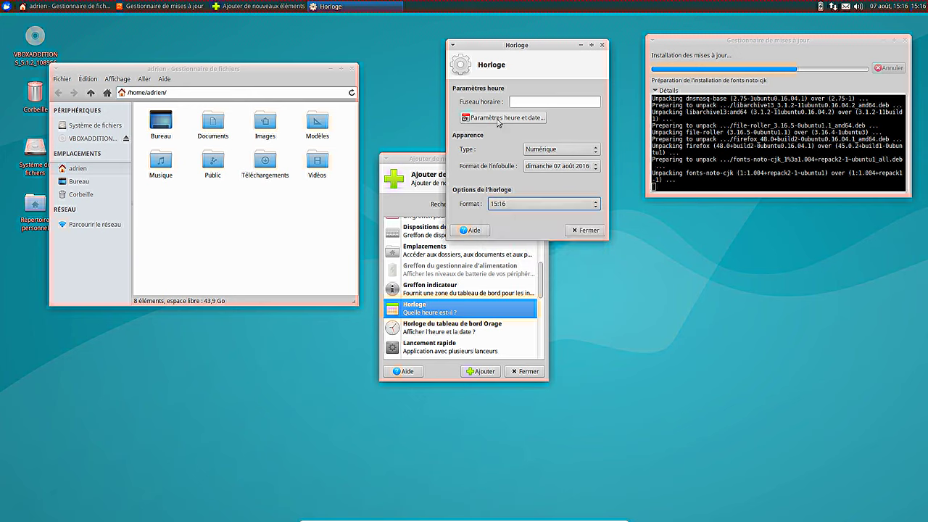
pyautogui.click(602, 45)
# View the original date-and-time clock's properties for its custom format, then close them.
pyautogui.rightClick(898, 6)
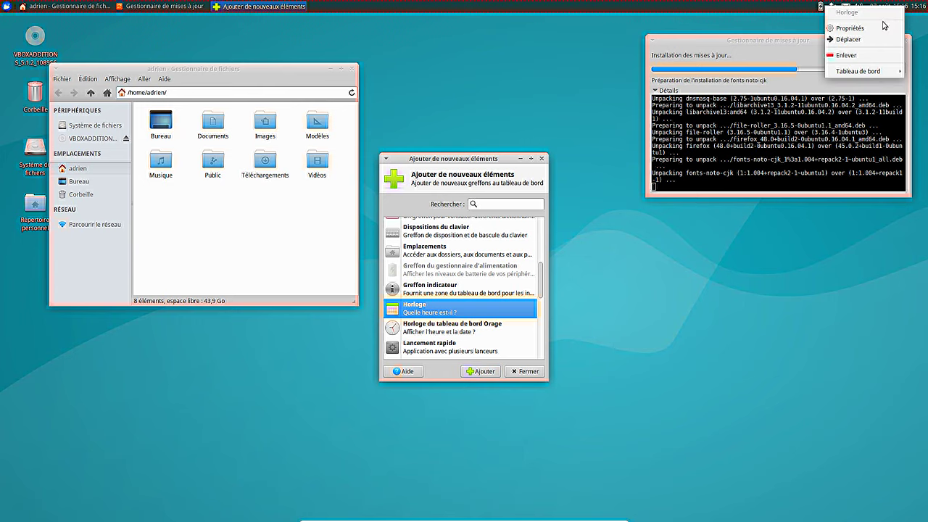
pyautogui.click(878, 27)
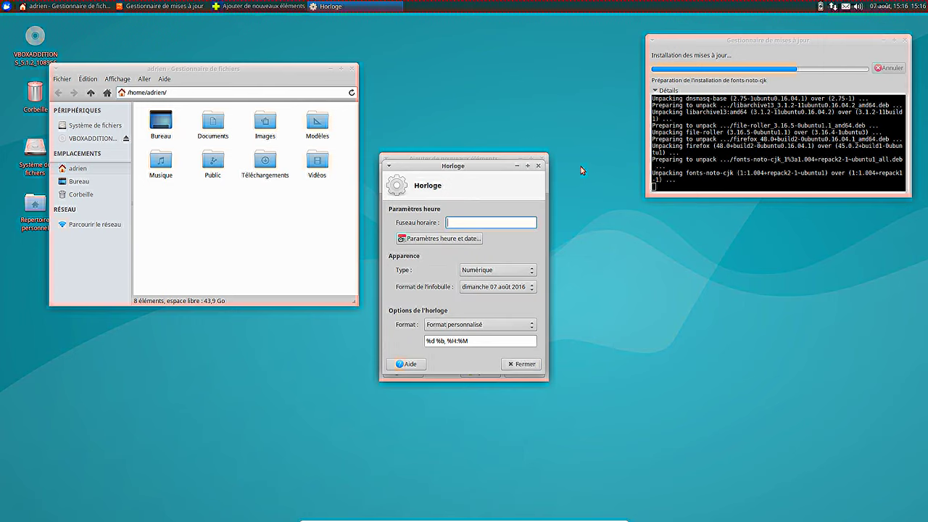
pyautogui.click(538, 166)
# Remove the duplicate clock from the panel.
pyautogui.rightClick(892, 5)
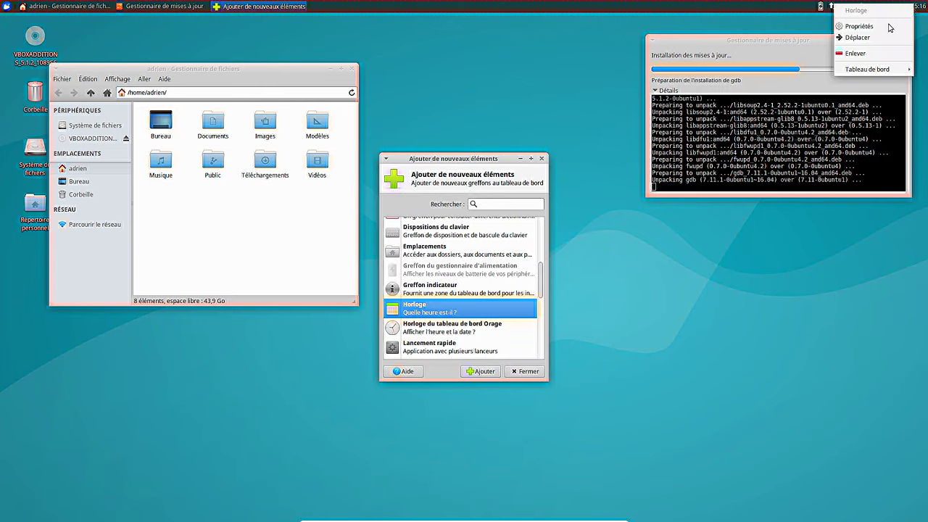
pyautogui.click(862, 53)
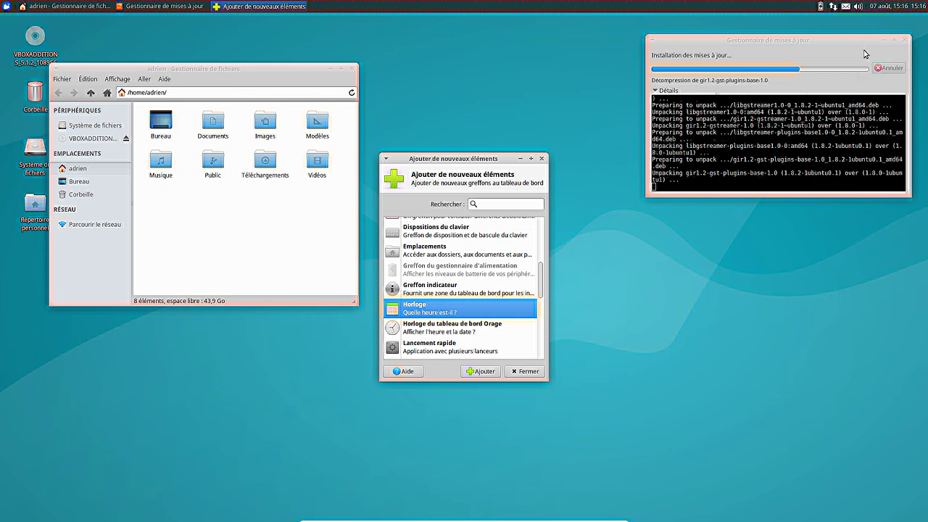
pyautogui.click(534, 282)
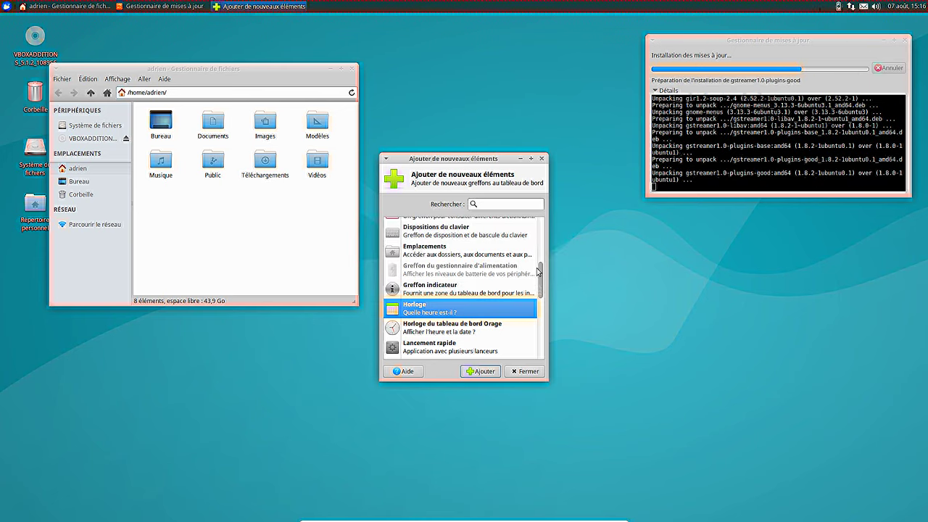
# Move the add-items window higher and enlarge it to view the available panel plugins from the start of the list.
pyautogui.moveTo(477, 171); pyautogui.dragTo(404, 56)
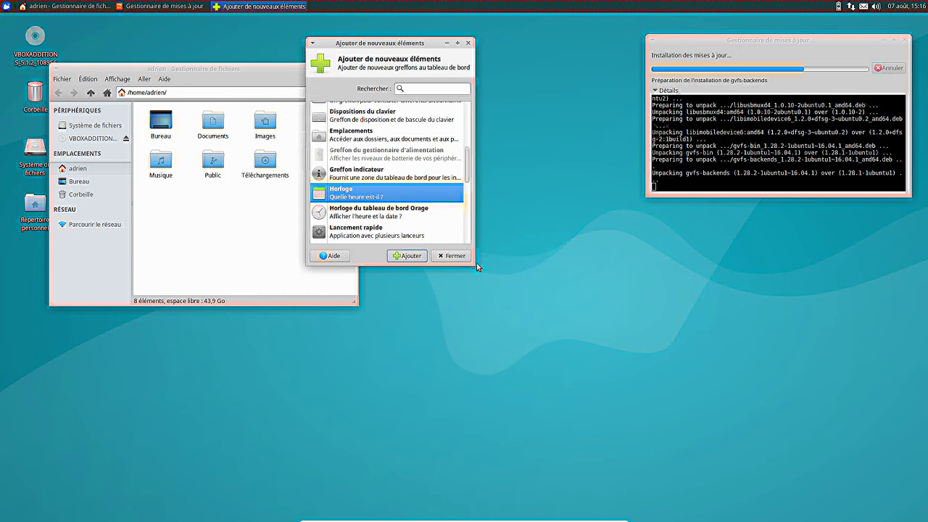
pyautogui.moveTo(475, 265); pyautogui.dragTo(630, 265)
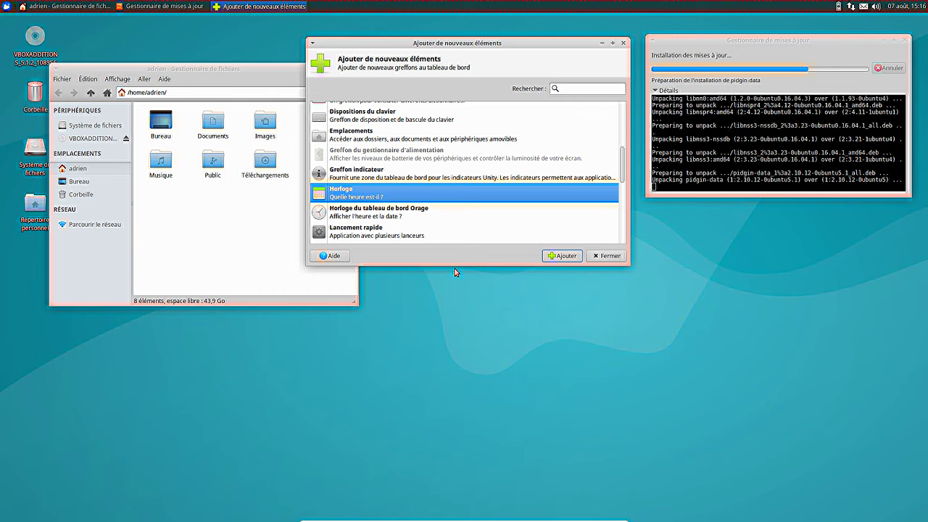
pyautogui.moveTo(454, 266); pyautogui.dragTo(437, 510)
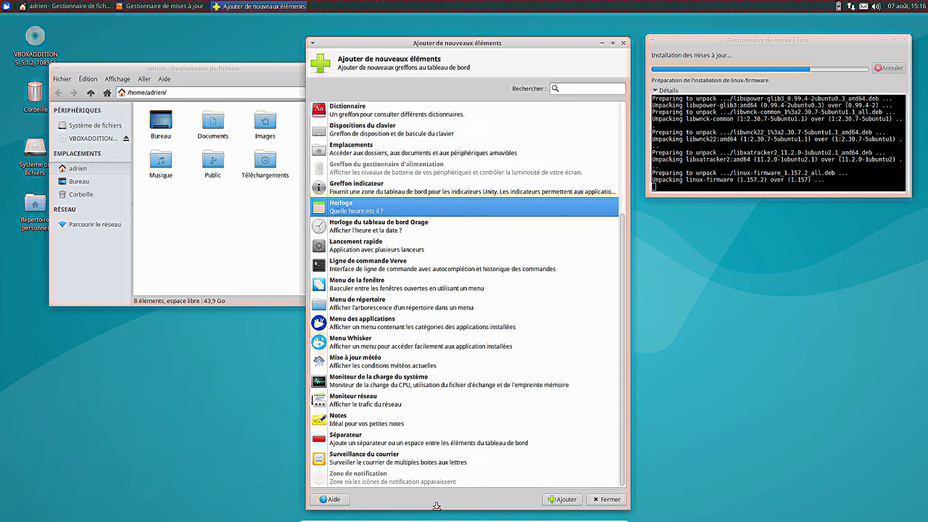
pyautogui.moveTo(621, 221); pyautogui.dragTo(637, 102)
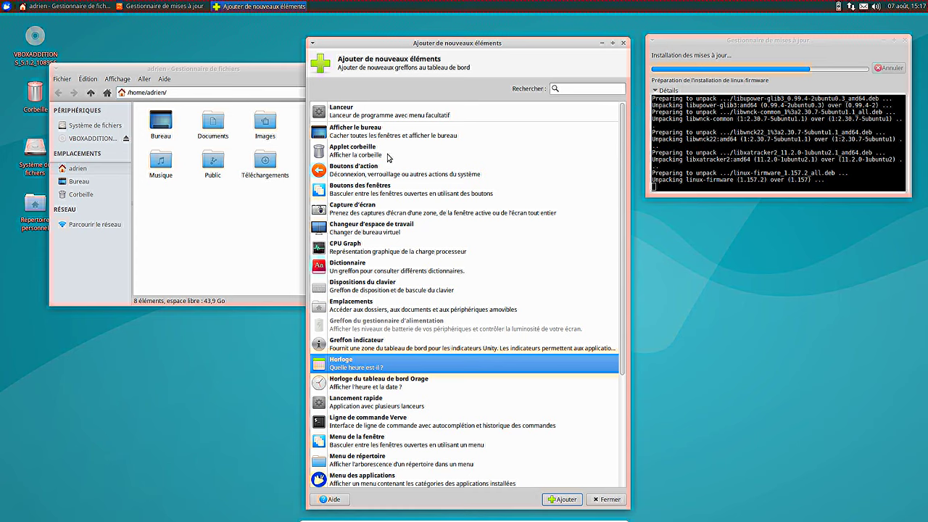
# Add the Horloge du tableau de bord Orage plugin to the panel.
pyautogui.scroll(-2, 370, 253)
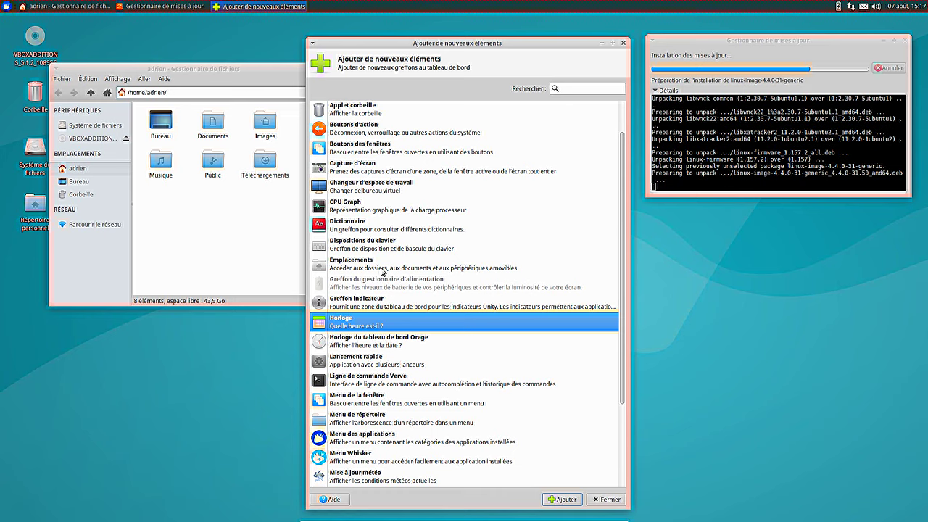
pyautogui.click(446, 348)
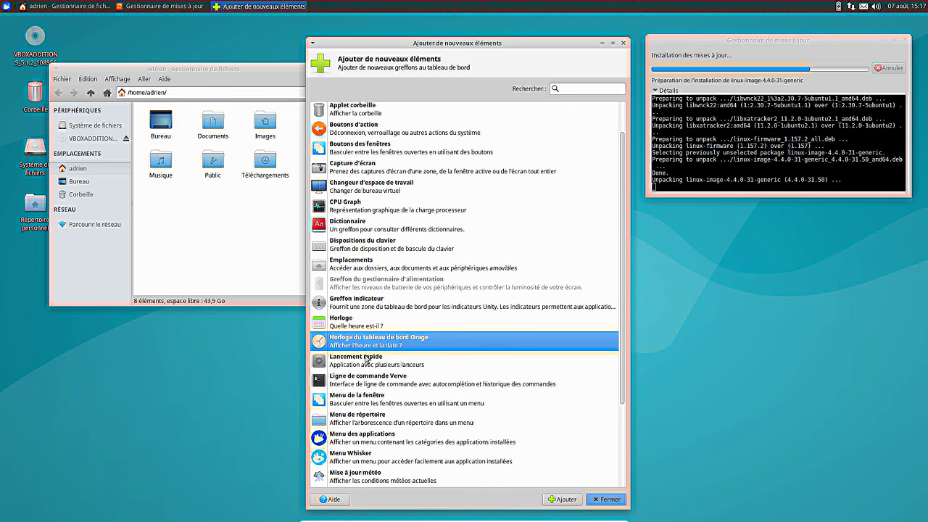
pyautogui.click(562, 499)
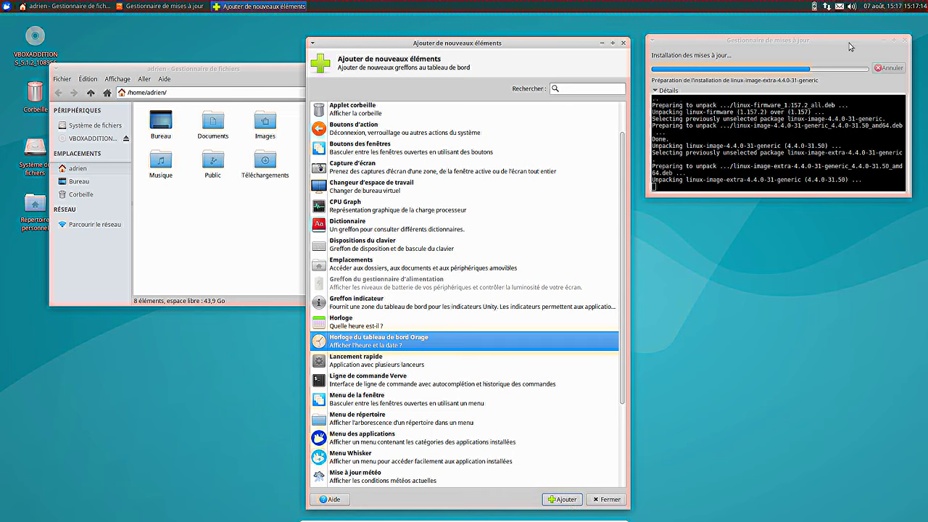
# In the Orage clock's preferences, set a custom foreground colour of #00FF1A and a custom height of 38.
pyautogui.rightClick(902, 6)
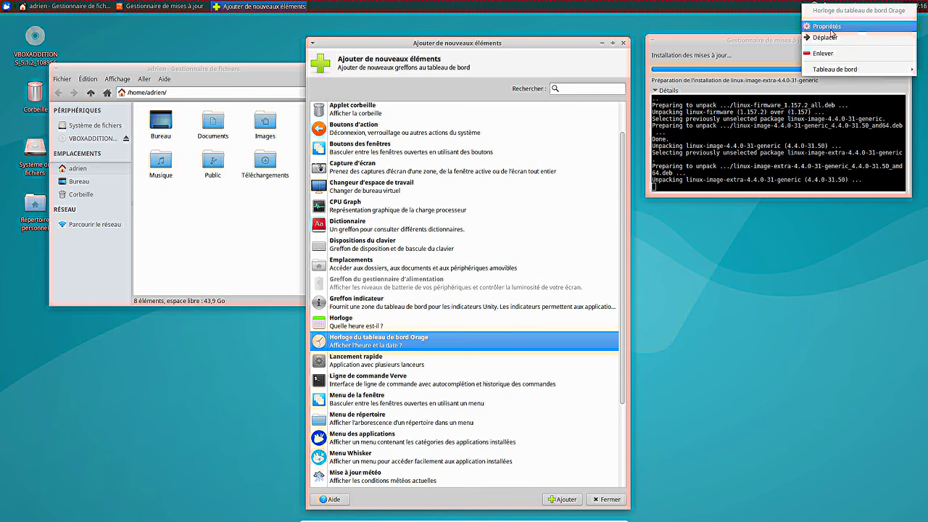
pyautogui.click(831, 33)
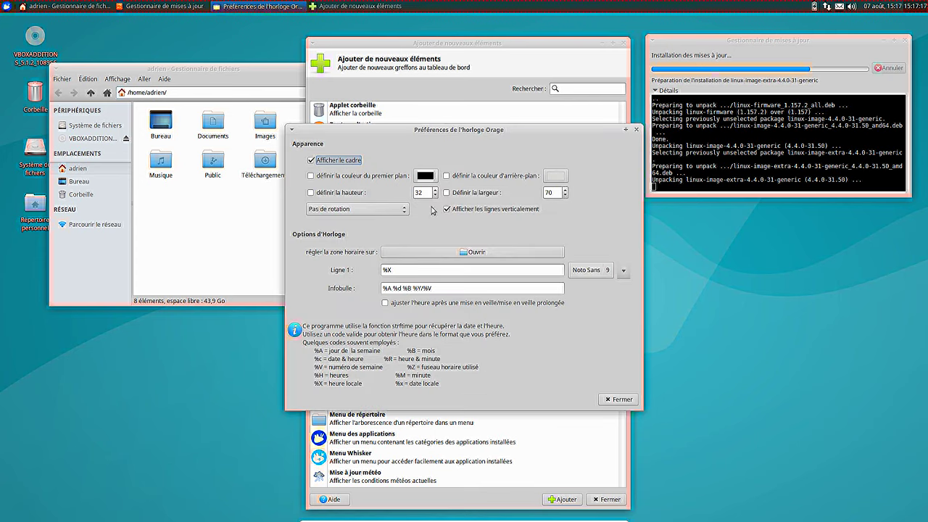
pyautogui.click(370, 176)
pyautogui.click(425, 175)
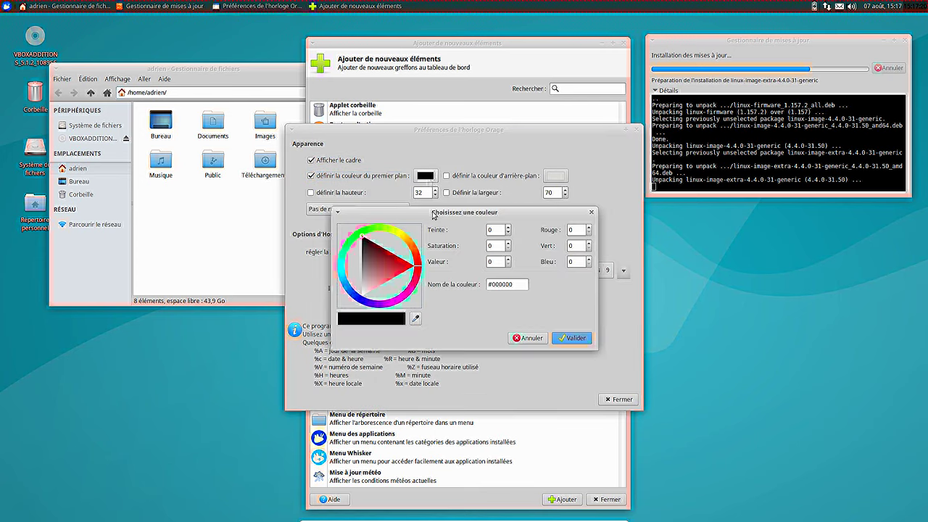
pyautogui.moveTo(406, 297); pyautogui.dragTo(358, 240)
pyautogui.moveTo(391, 273); pyautogui.dragTo(346, 230)
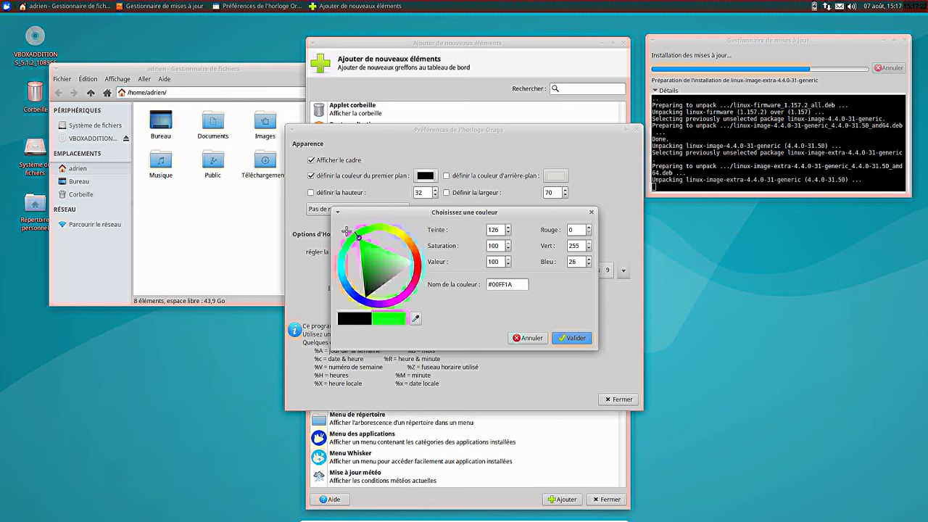
pyautogui.click(563, 337)
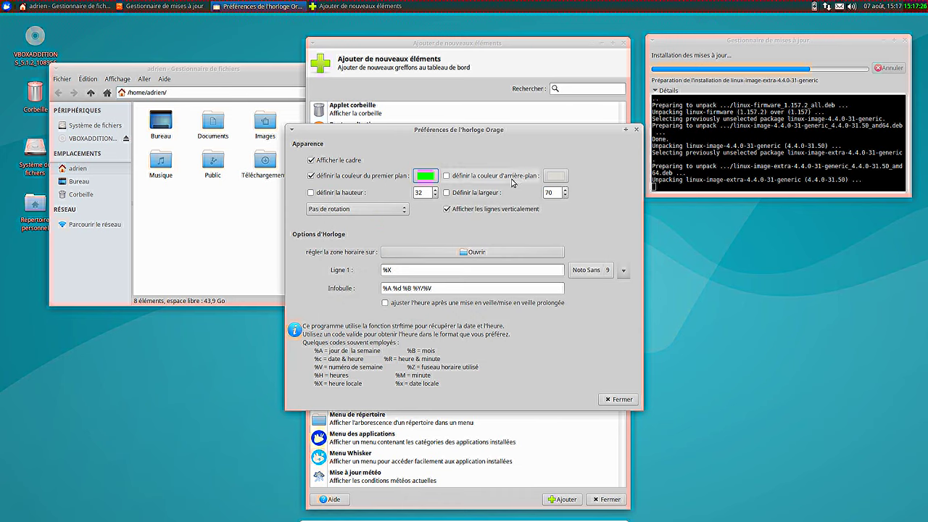
pyautogui.click(362, 193)
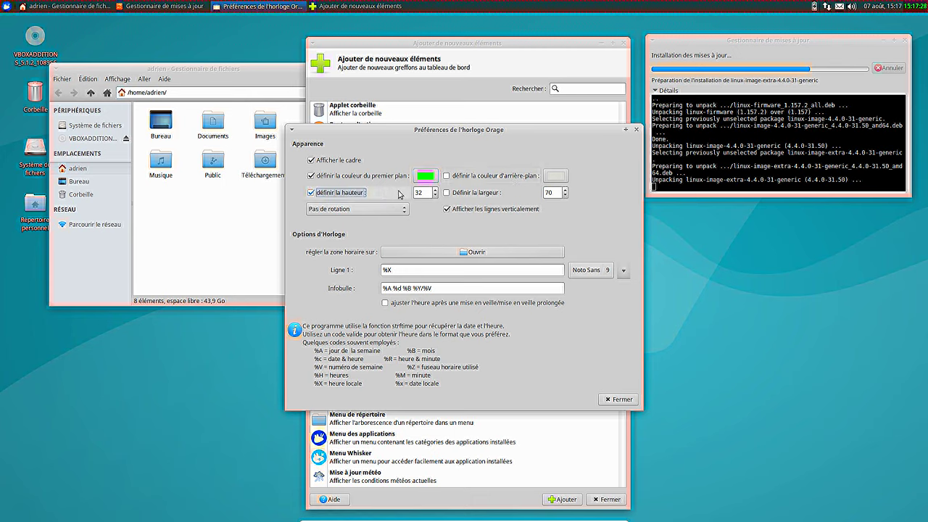
pyautogui.scroll(6, 434, 193)
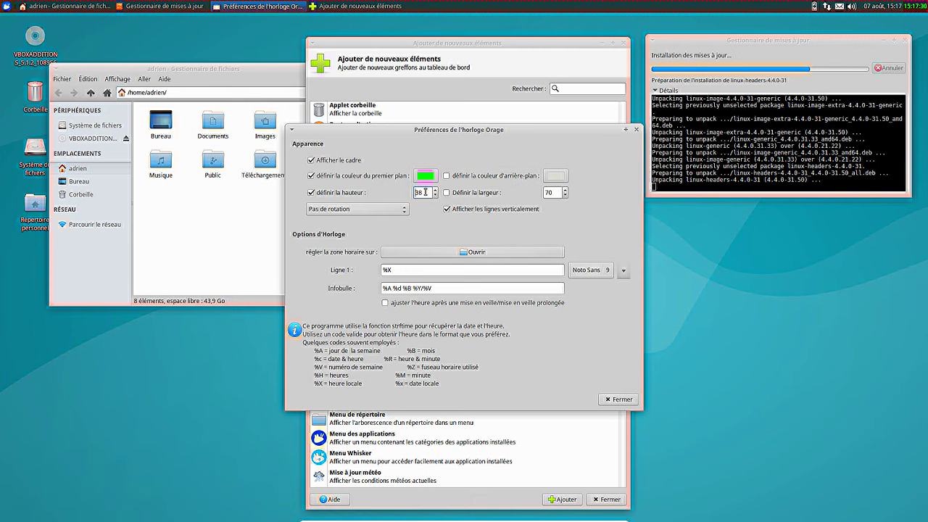
# Try rotating the Orage clock to the left, and restore it to no rotation.
pyautogui.click(360, 210)
pyautogui.click(374, 222)
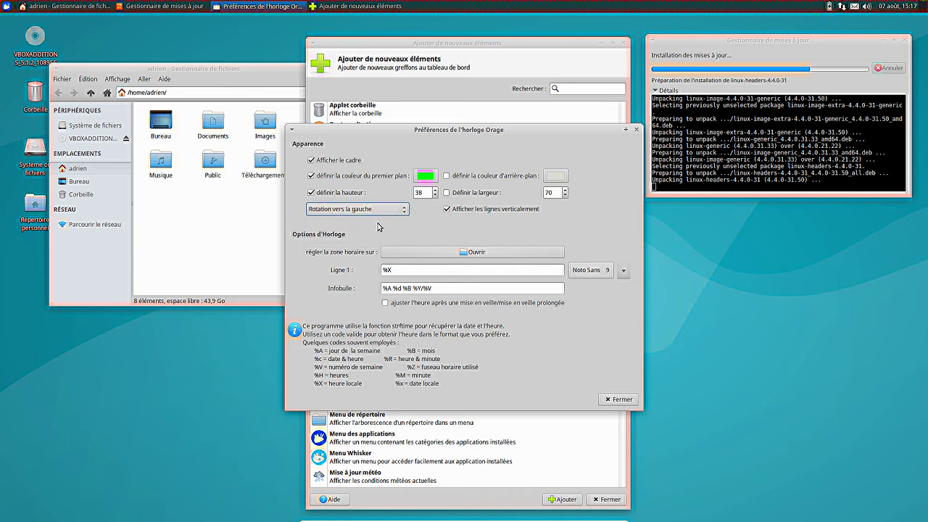
pyautogui.click(373, 209)
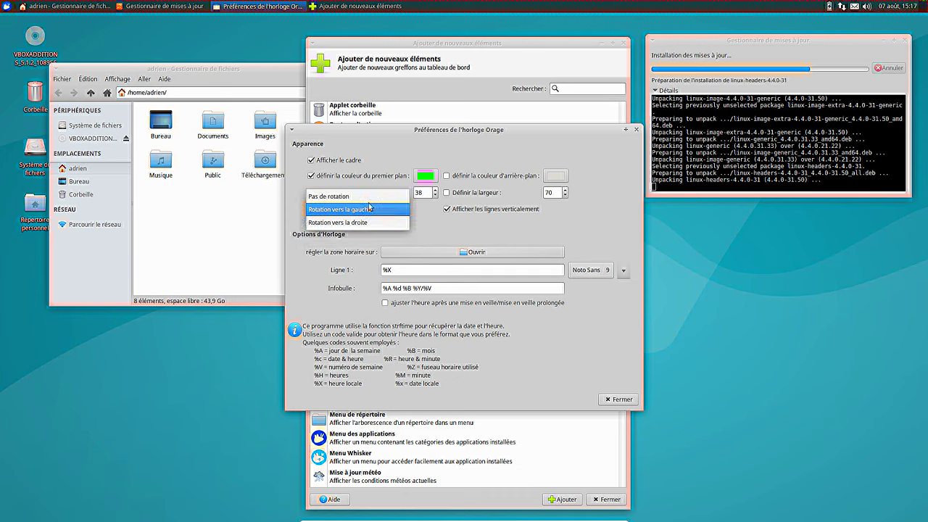
pyautogui.click(370, 200)
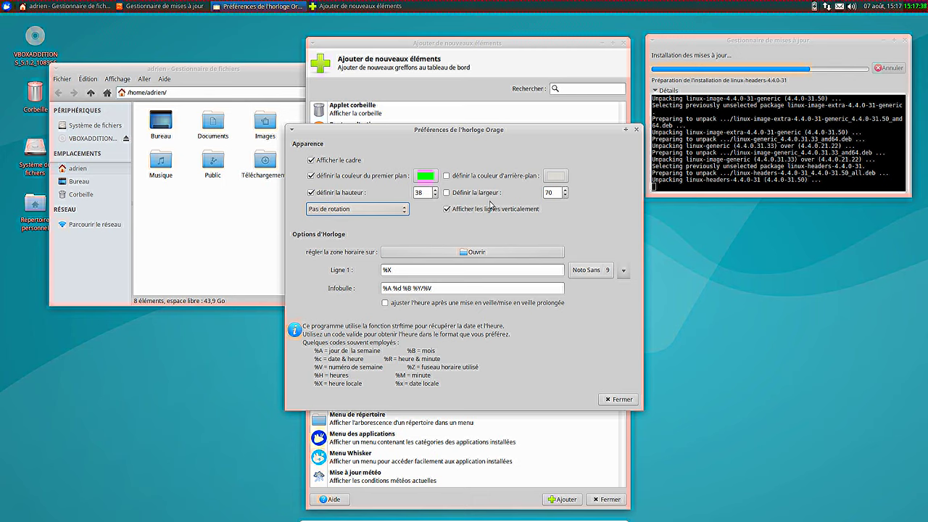
# Set the Orage clock's line 1 font to Noto Sans size 12 and close its preferences.
pyautogui.click(600, 271)
pyautogui.scroll(-1, 553, 290)
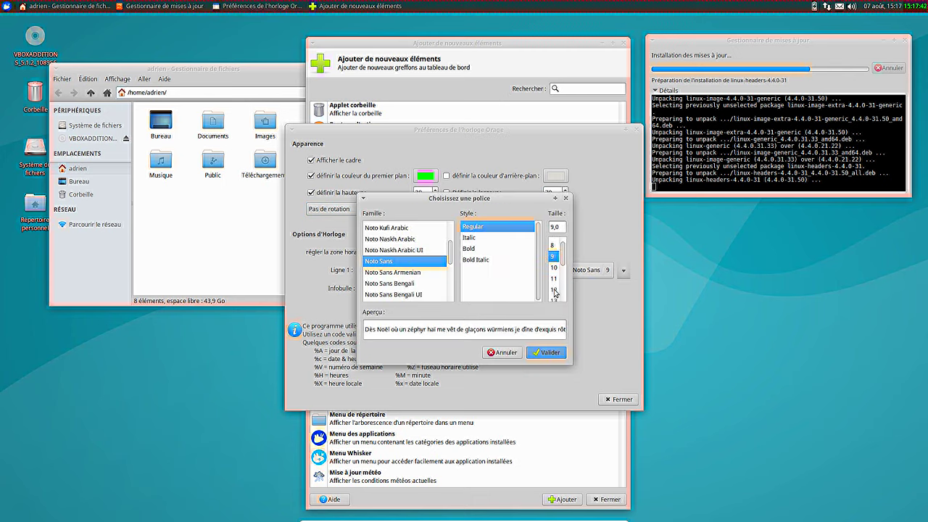
pyautogui.click(555, 292)
pyautogui.click(533, 354)
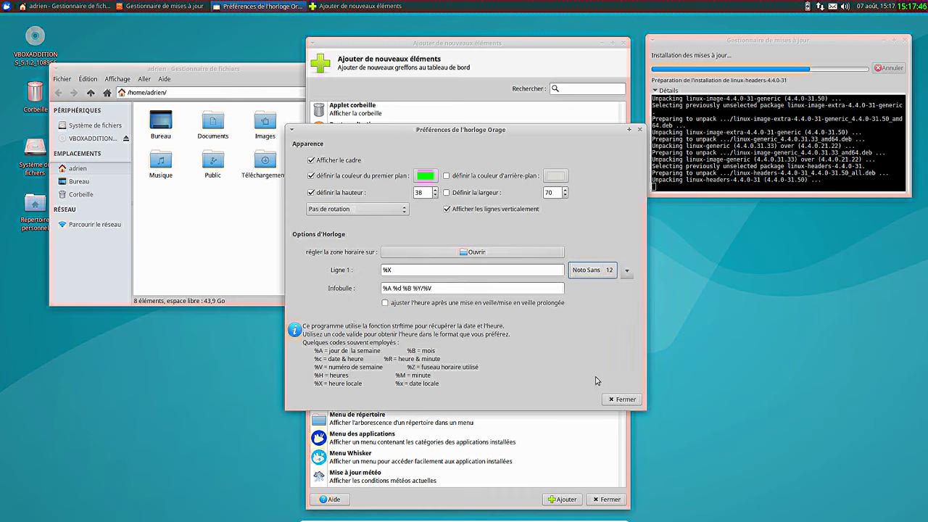
pyautogui.click(624, 400)
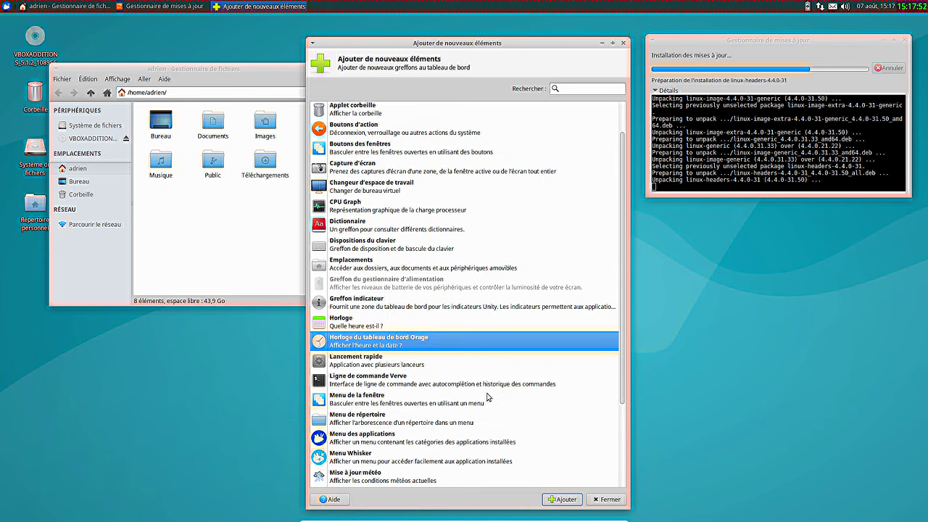
# Add the Mise à jour météo weather plugin to the panel.
pyautogui.scroll(-2, 458, 392)
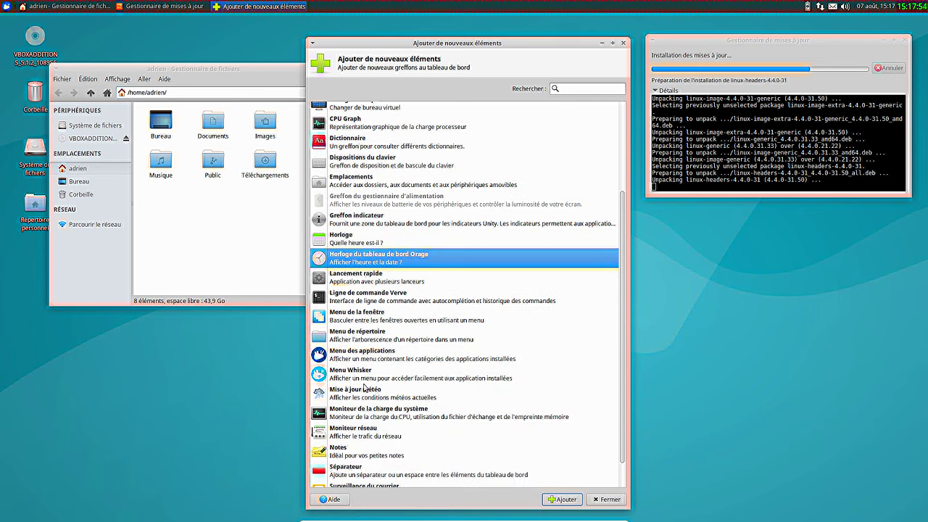
pyautogui.click(436, 361)
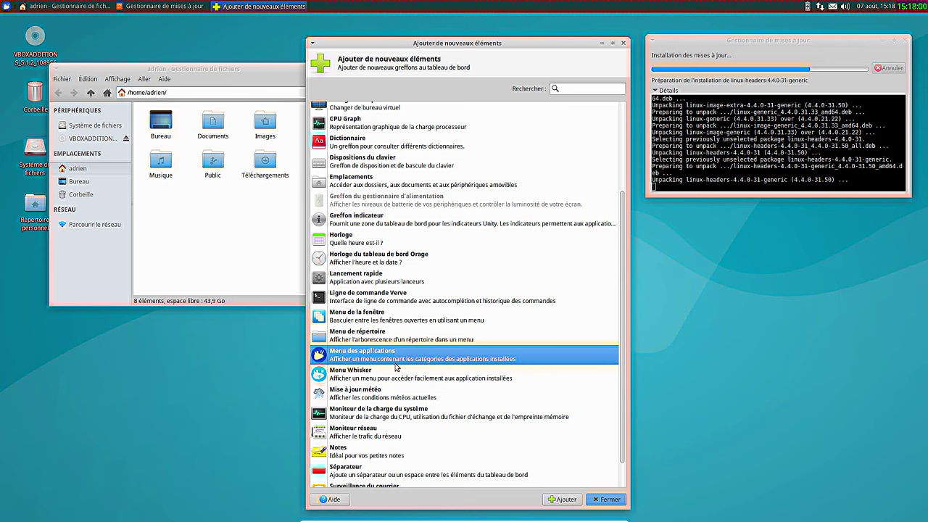
pyautogui.scroll(-1, 464, 346)
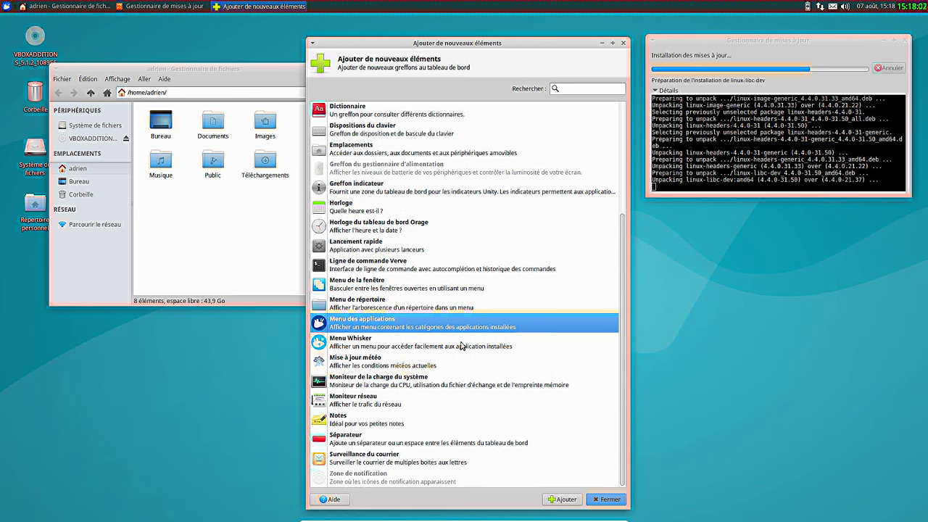
pyautogui.click(366, 367)
pyautogui.click(562, 499)
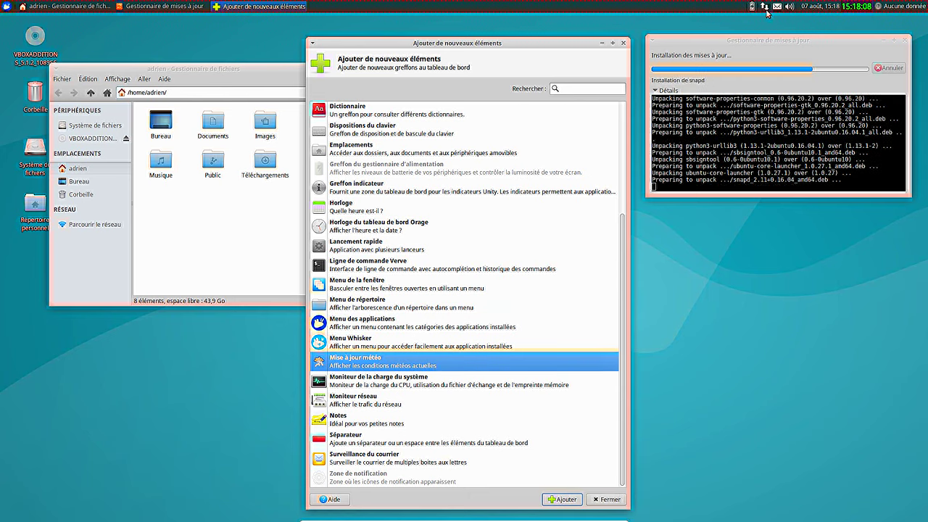
# Remove the original date-and-time clock from the panel and confirm its removal.
pyautogui.rightClick(833, 11)
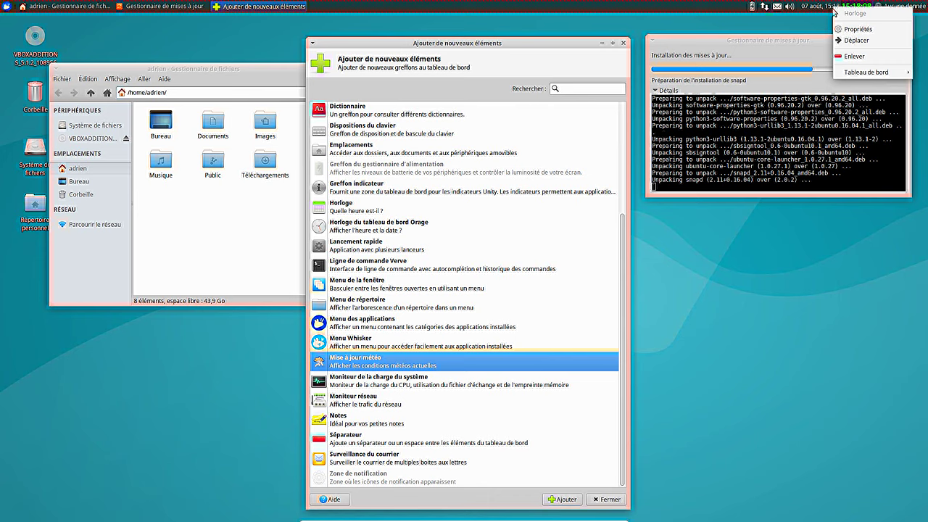
pyautogui.click(854, 52)
pyautogui.click(536, 282)
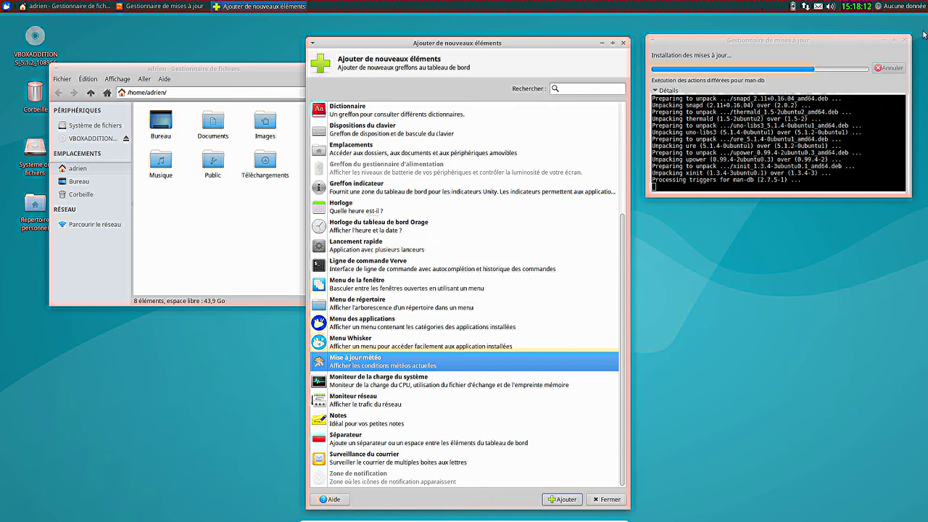
# Close the window for adding new panel items.
pyautogui.rightClick(910, 11)
pyautogui.press('Escape')
pyautogui.click(623, 43)
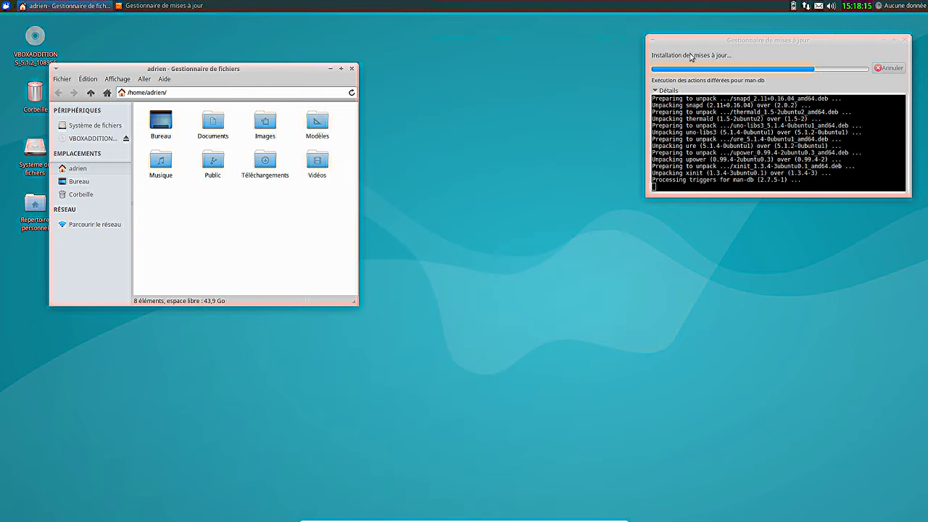
# Set the weather plugin's location by searching for dijon and choosing Dijon, Côte-d'Or, France, and close its settings.
pyautogui.click(925, 6)
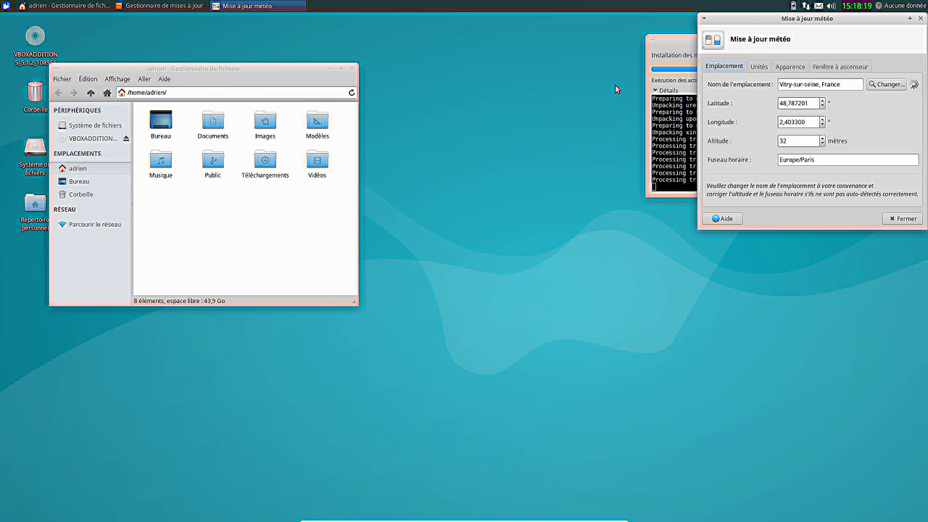
pyautogui.moveTo(803, 25); pyautogui.dragTo(487, 92)
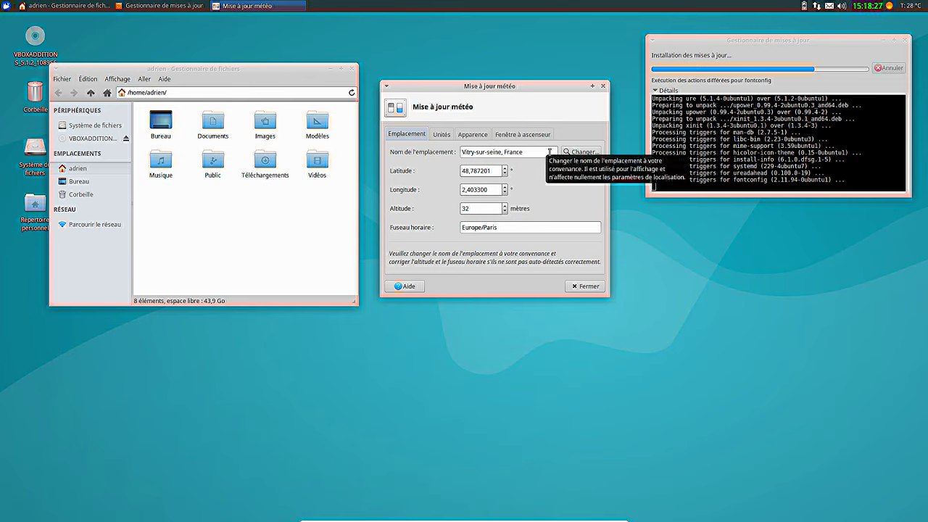
pyautogui.tripleClick(539, 150)
pyautogui.write('dijon')
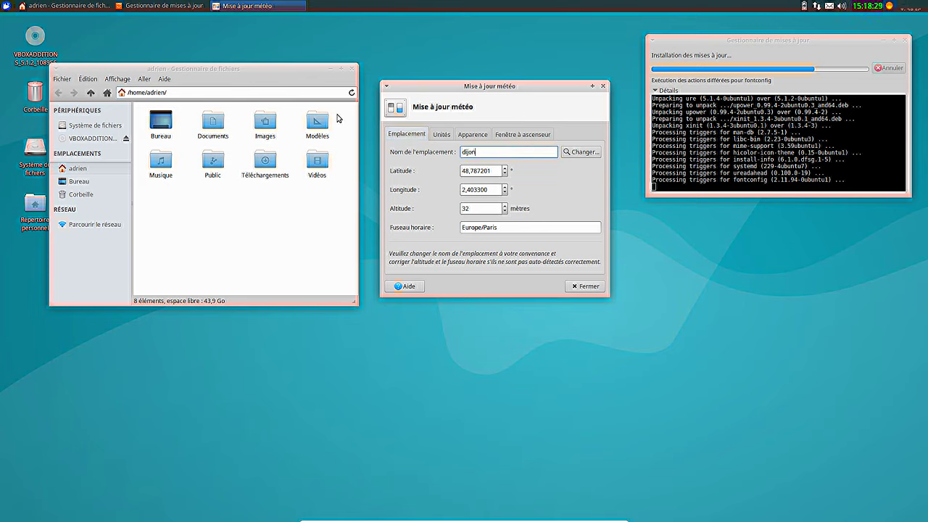
pyautogui.click(582, 154)
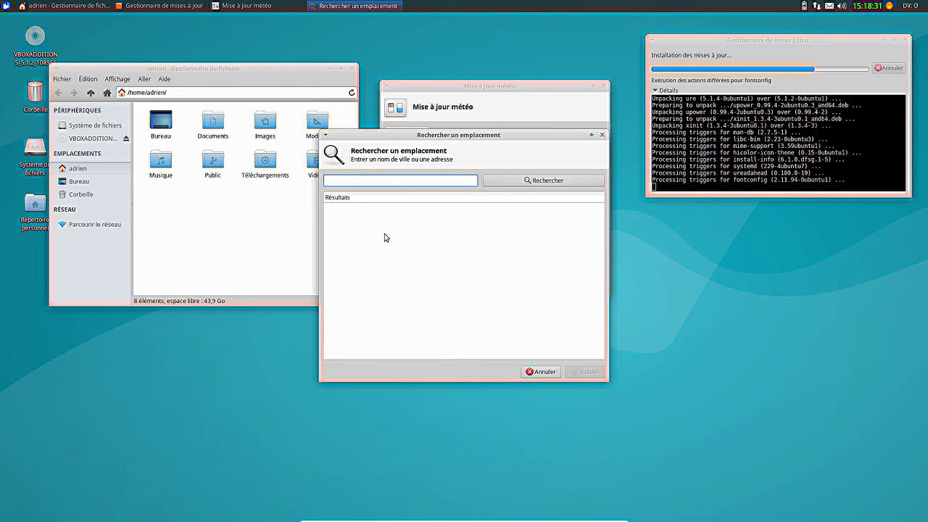
pyautogui.write('dijon')
pyautogui.click(528, 182)
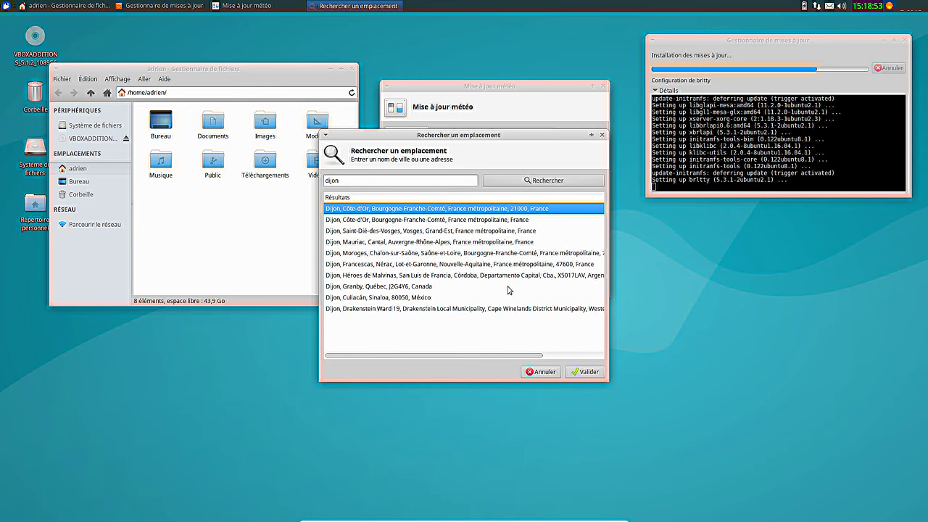
pyautogui.click(584, 375)
pyautogui.click(587, 286)
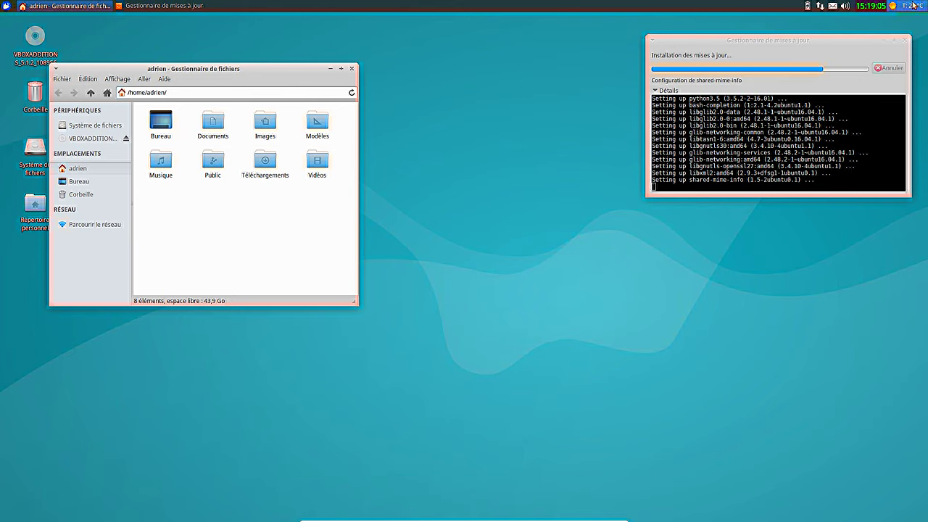
# Close the file manager after checking the weather plugin's details, and reposition the update manager window on the desktop.
pyautogui.moveTo(912, 5)
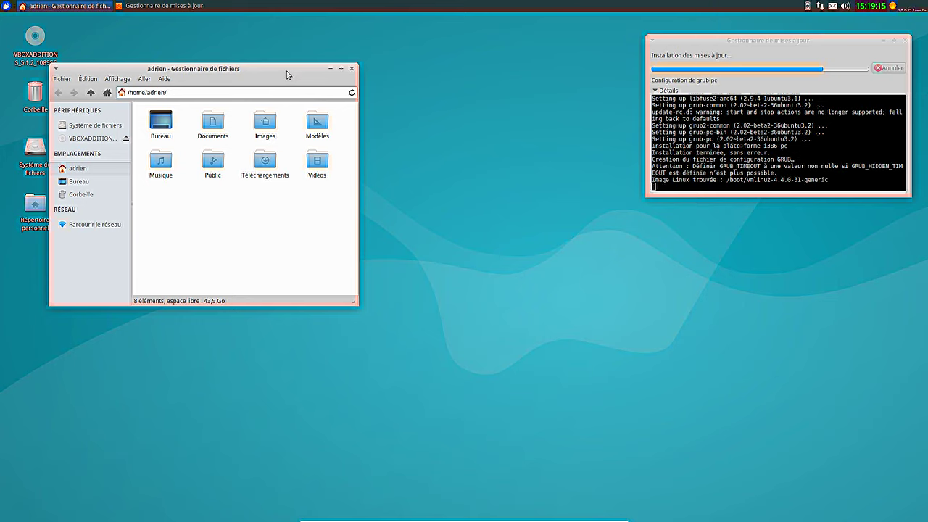
pyautogui.moveTo(286, 71); pyautogui.dragTo(471, 76)
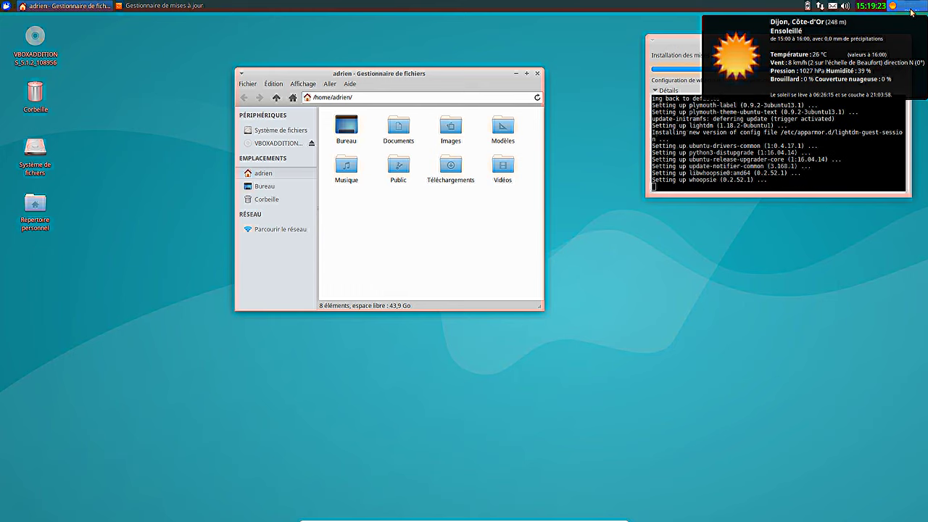
pyautogui.click(537, 74)
pyautogui.moveTo(754, 44); pyautogui.dragTo(479, 156)
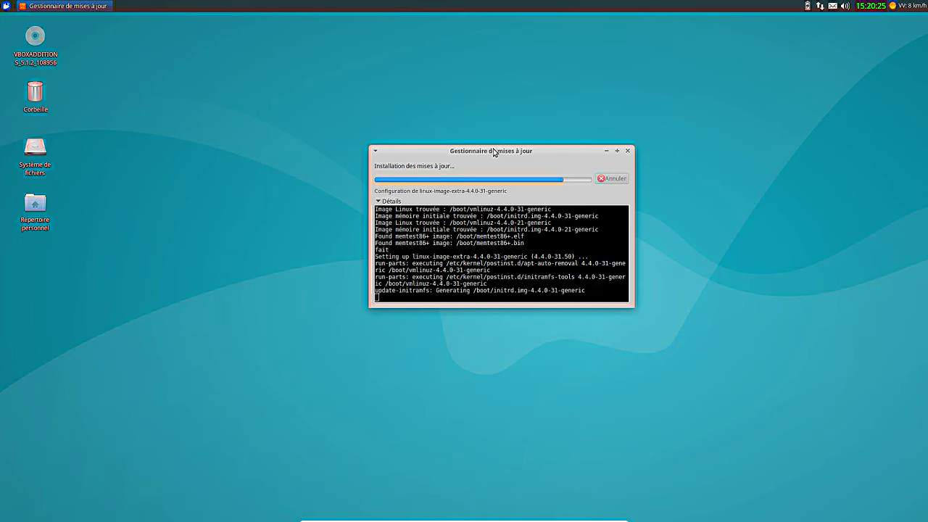
pyautogui.moveTo(471, 155); pyautogui.dragTo(728, 55)
# Examine the applications listed under the Paramètres and Système categories of the application menu.
pyautogui.click(4, 6)
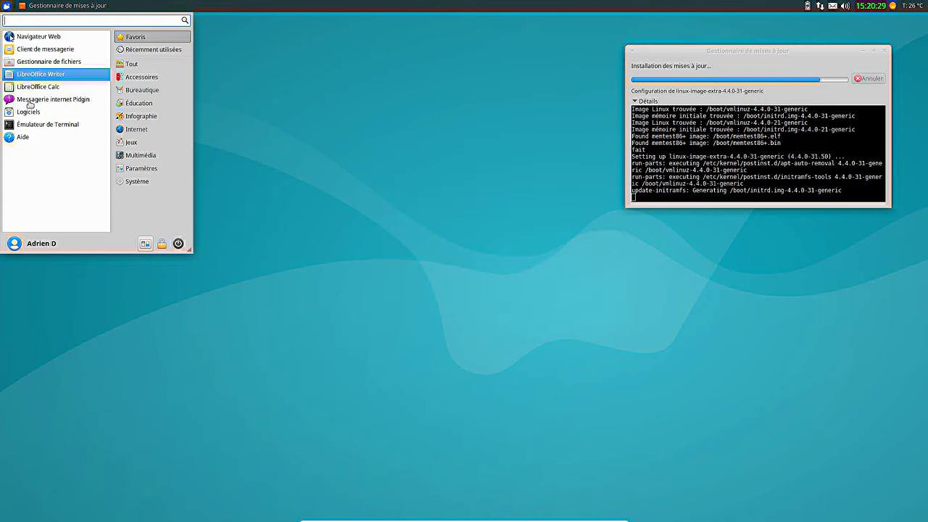
pyautogui.click(155, 172)
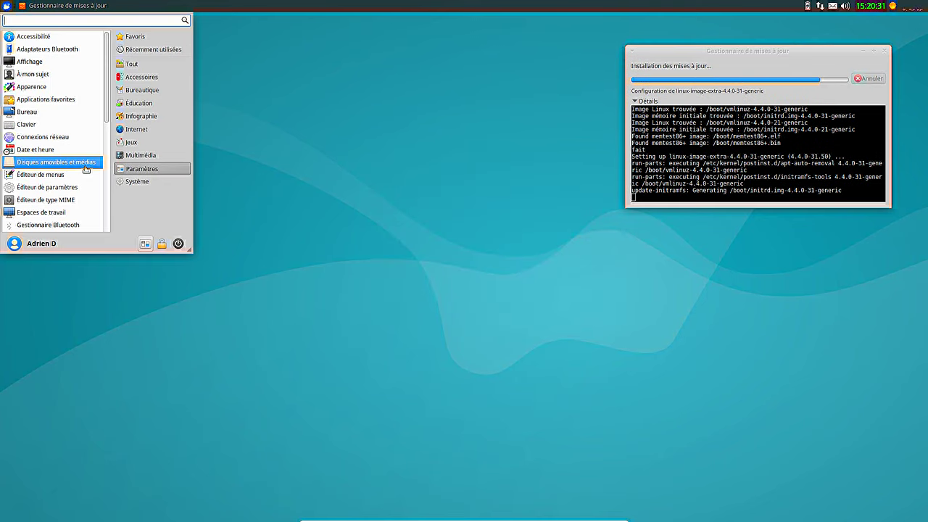
pyautogui.scroll(-1, 69, 87)
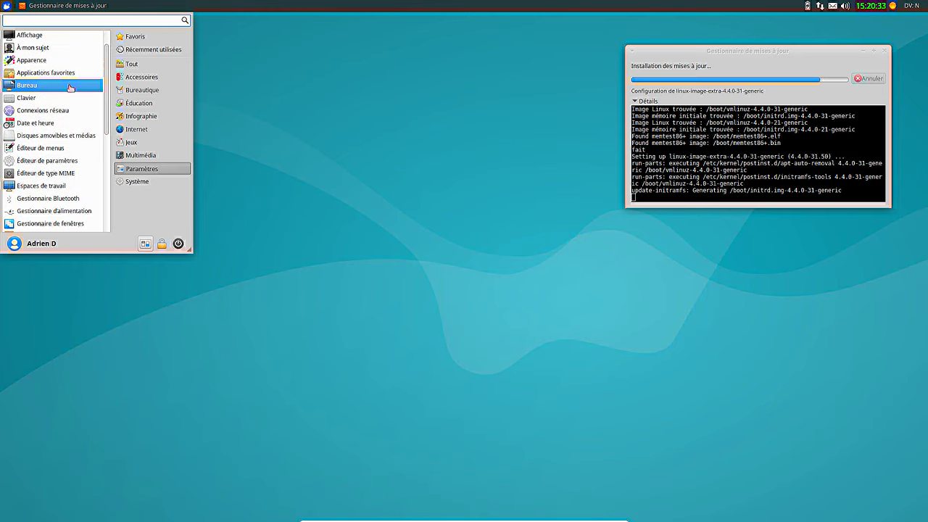
pyautogui.scroll(-1, 70, 89)
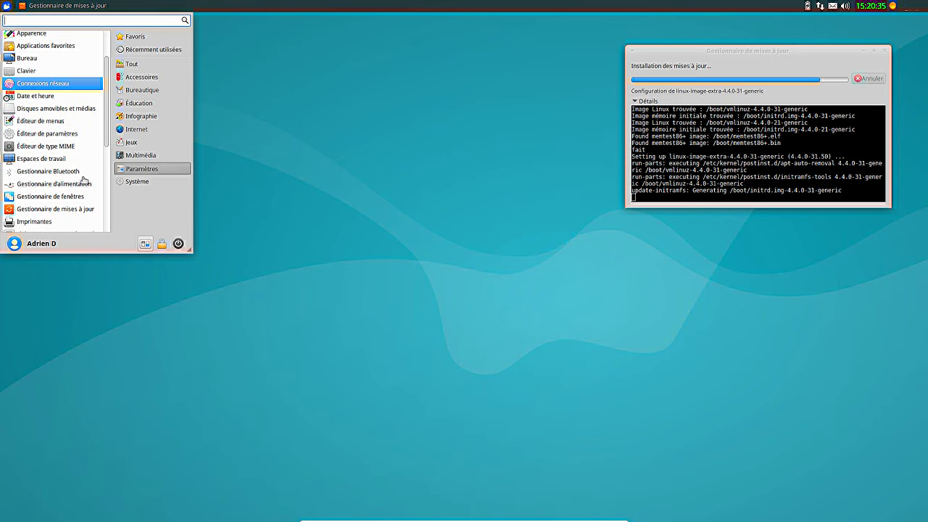
pyautogui.scroll(-5, 83, 180)
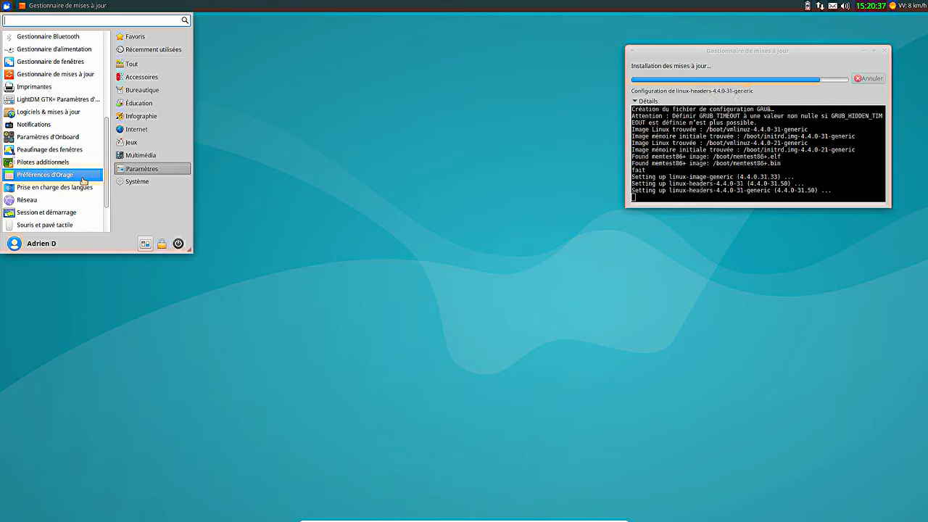
pyautogui.scroll(-2, 83, 180)
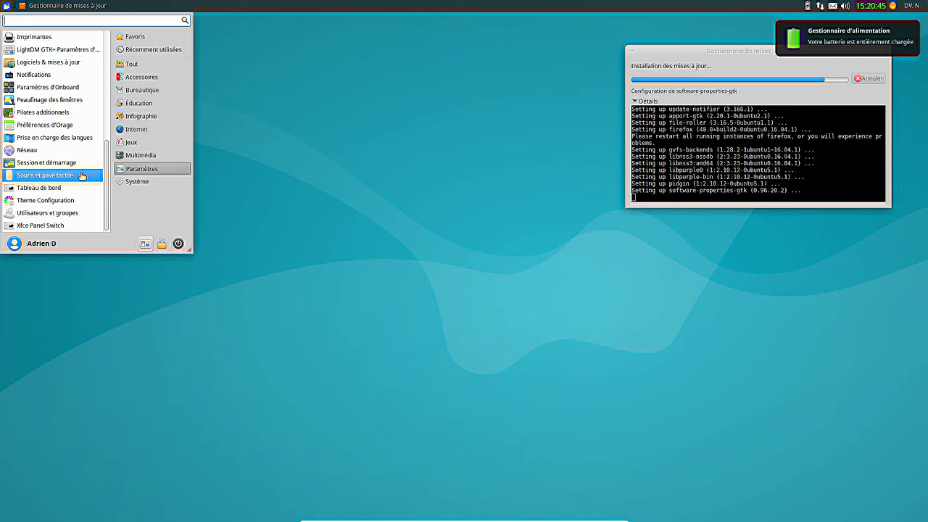
pyautogui.click(152, 183)
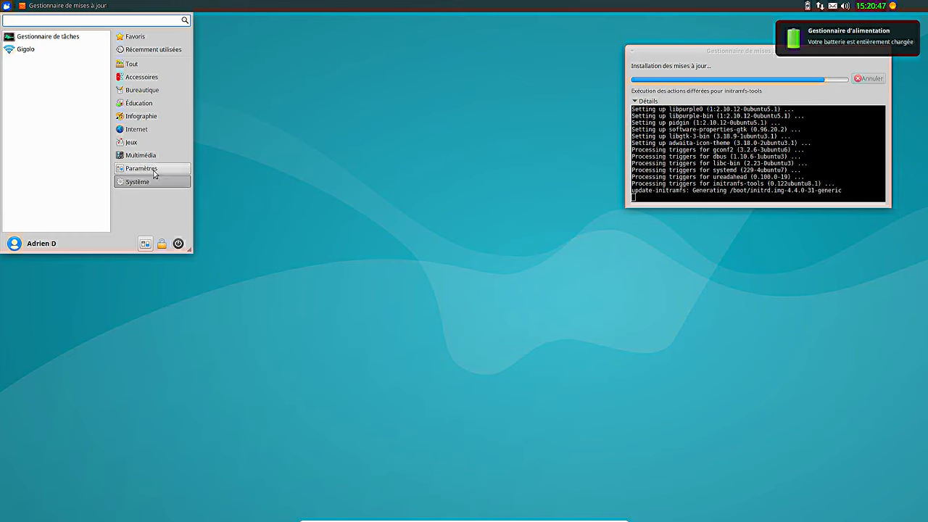
pyautogui.click(152, 170)
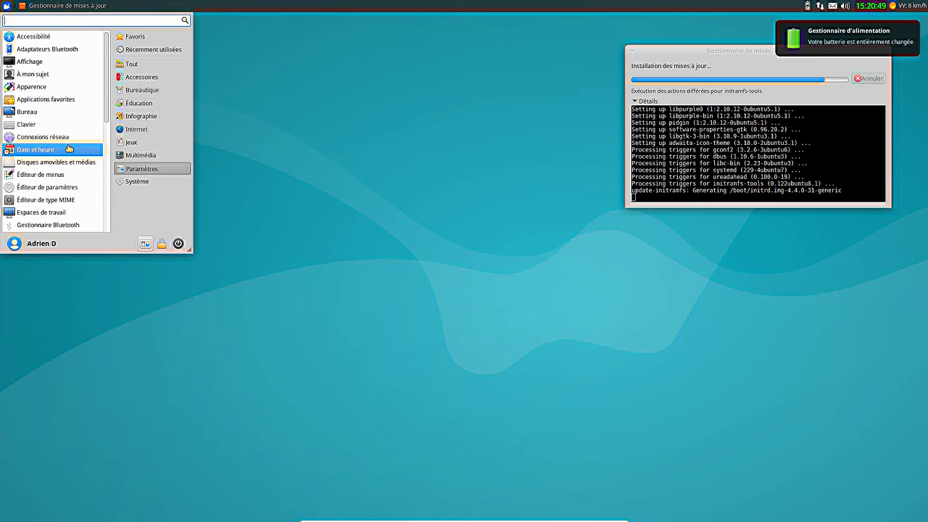
pyautogui.scroll(-5, 69, 149)
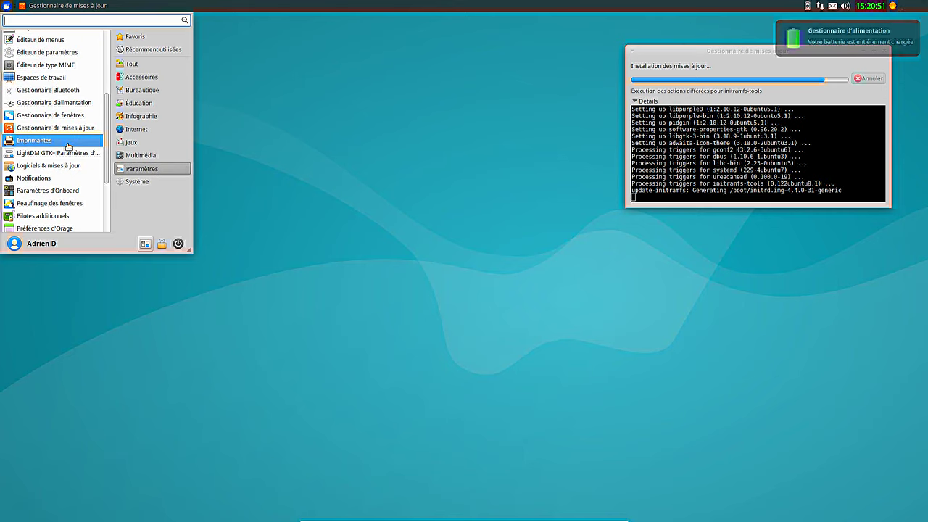
pyautogui.scroll(-1, 69, 147)
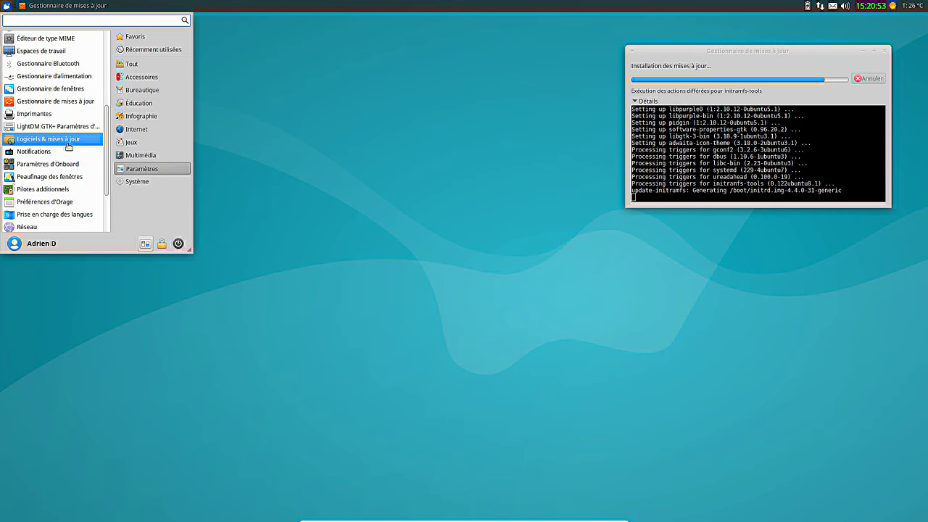
pyautogui.scroll(-2, 69, 146)
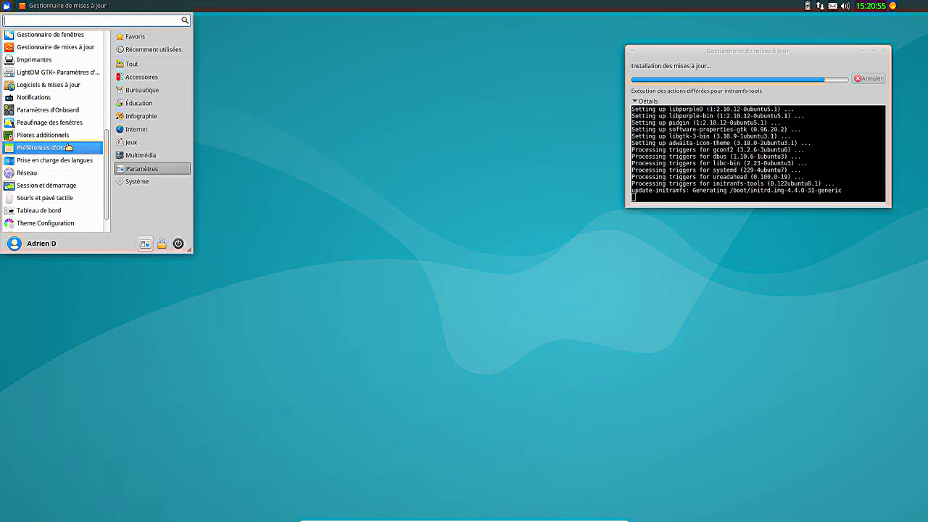
pyautogui.click(665, 51)
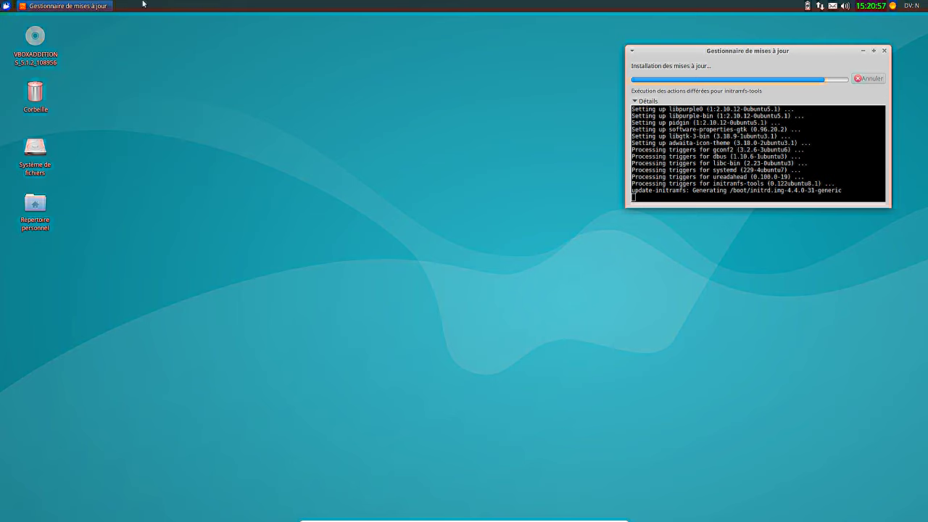
# Open the Imprimantes configuration tool from the Paramètres category.
pyautogui.click(6, 6)
pyautogui.click(145, 169)
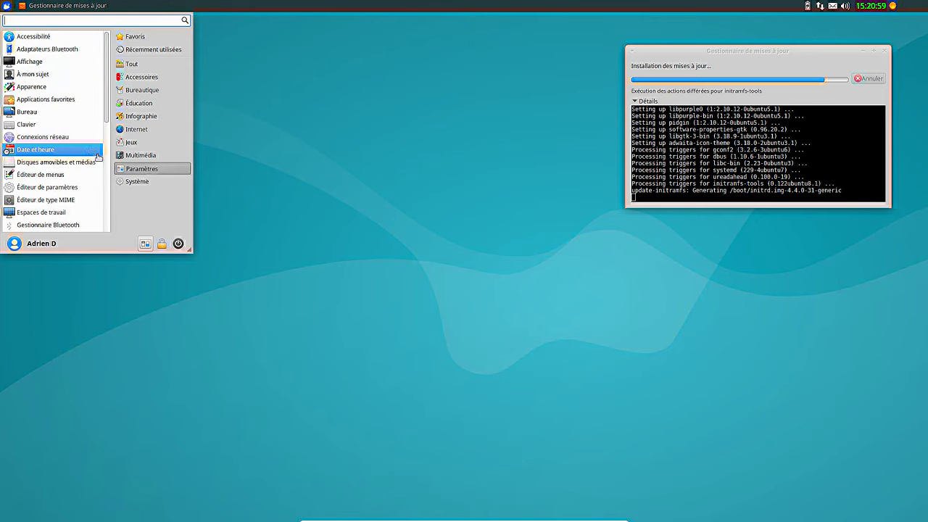
pyautogui.scroll(-3, 58, 149)
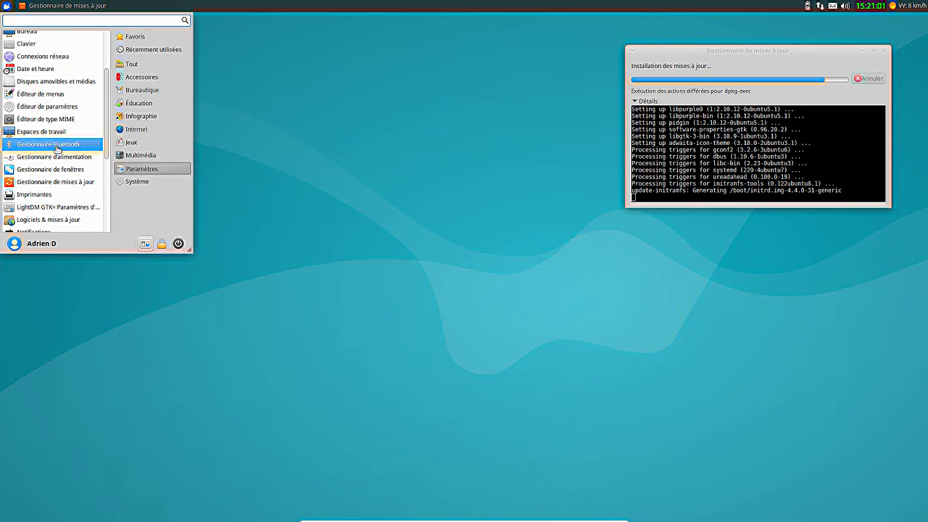
pyautogui.click(57, 194)
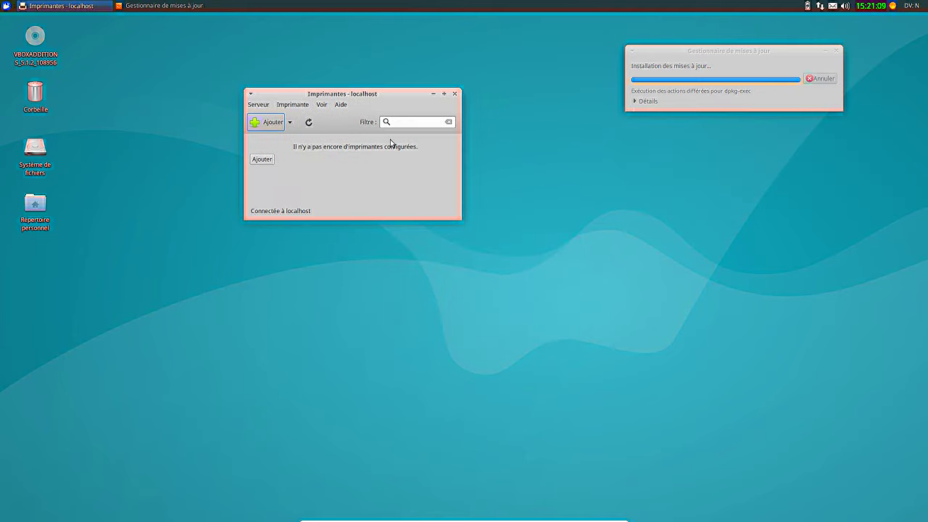
# Examine the network printer types offered for a new printer, cancel the addition and close the printer configuration.
pyautogui.click(262, 159)
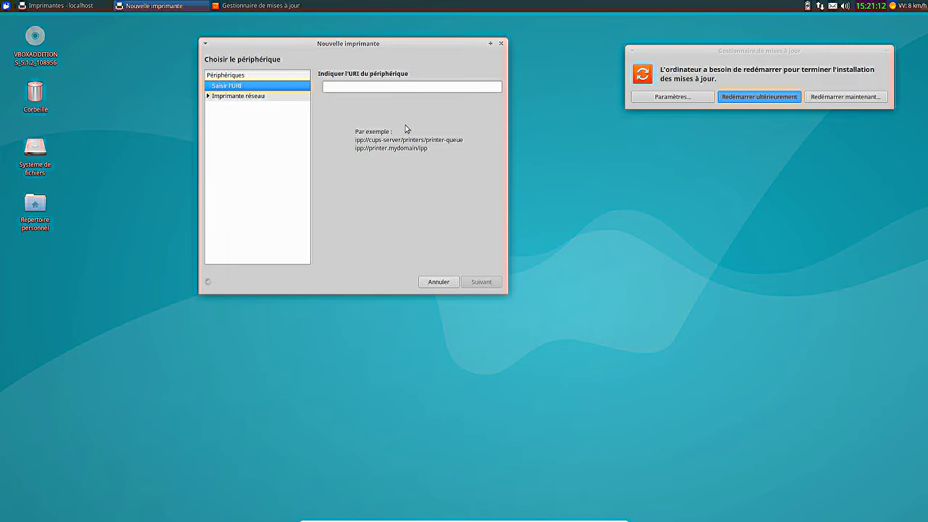
pyautogui.click(209, 95)
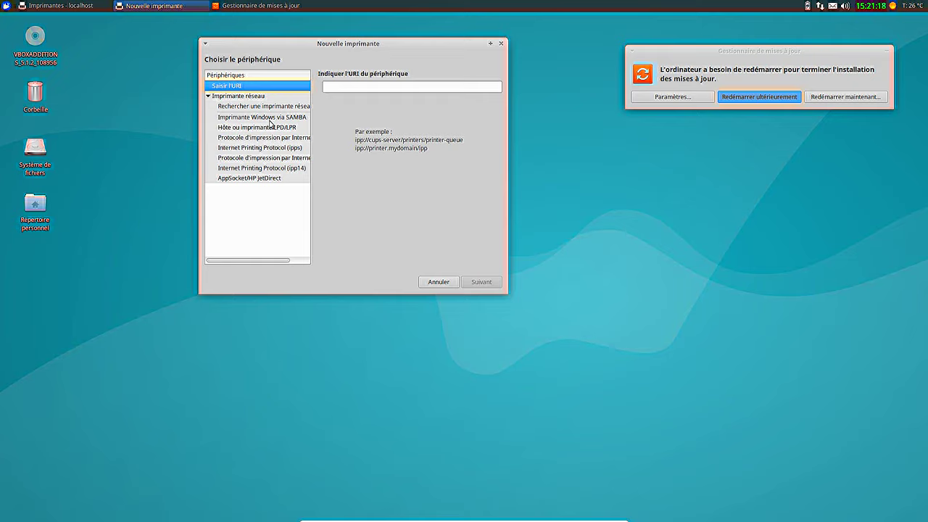
pyautogui.click(438, 282)
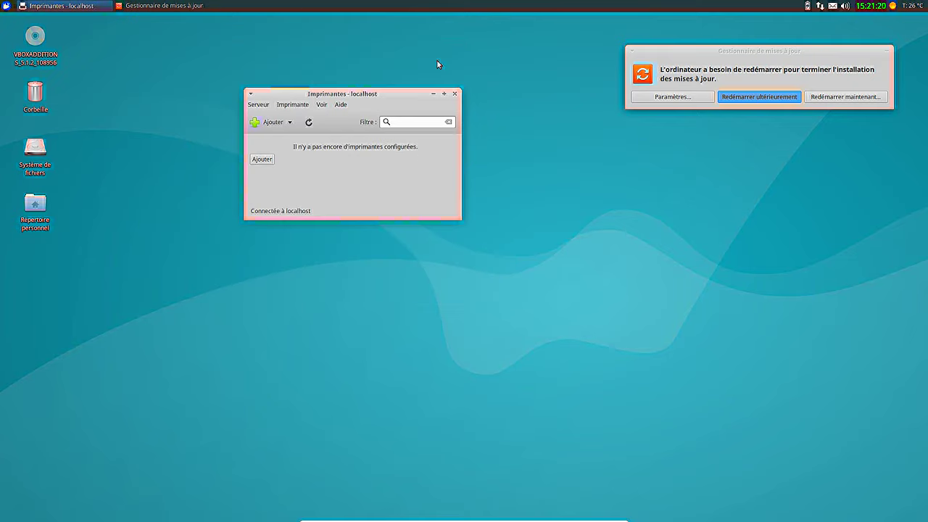
pyautogui.click(455, 94)
# Reposition the update manager's restart notice and restart the computer immediately to finish installing the updates.
pyautogui.moveTo(710, 56); pyautogui.dragTo(462, 120)
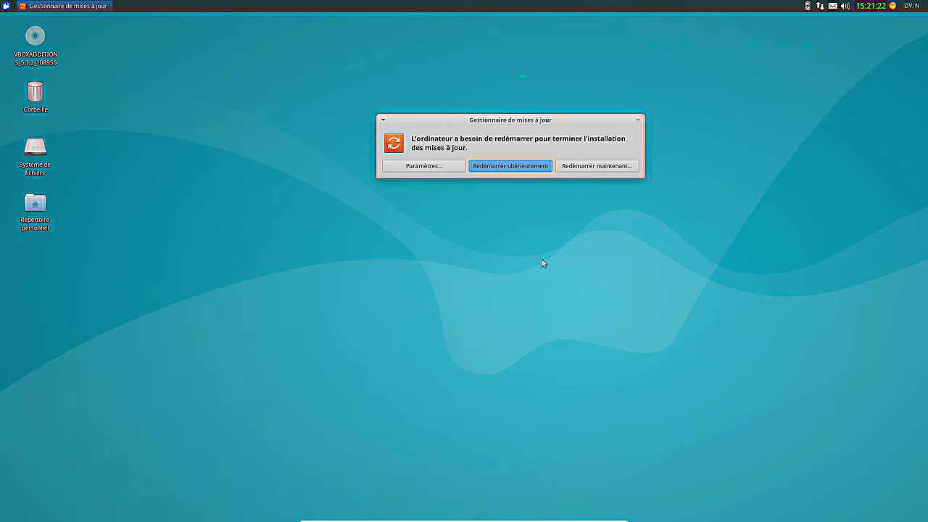
pyautogui.click(583, 168)
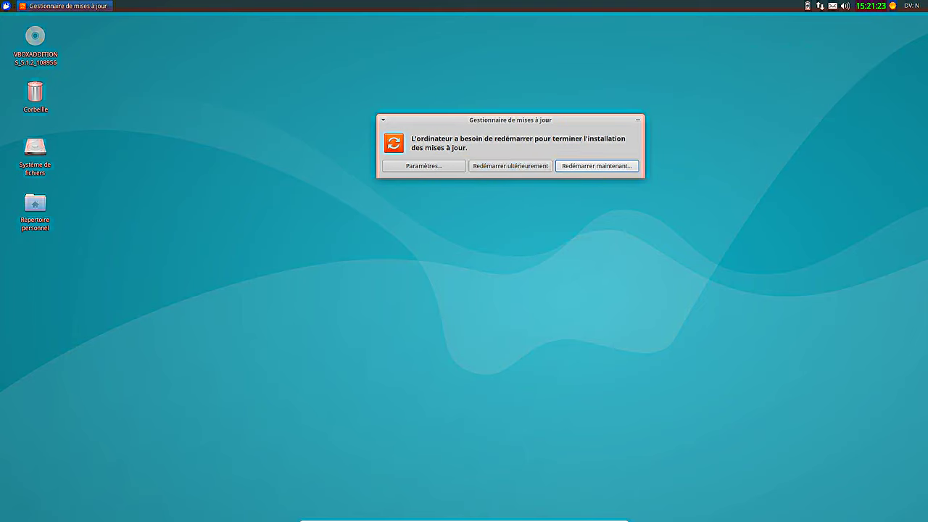
pyautogui.press('Return')
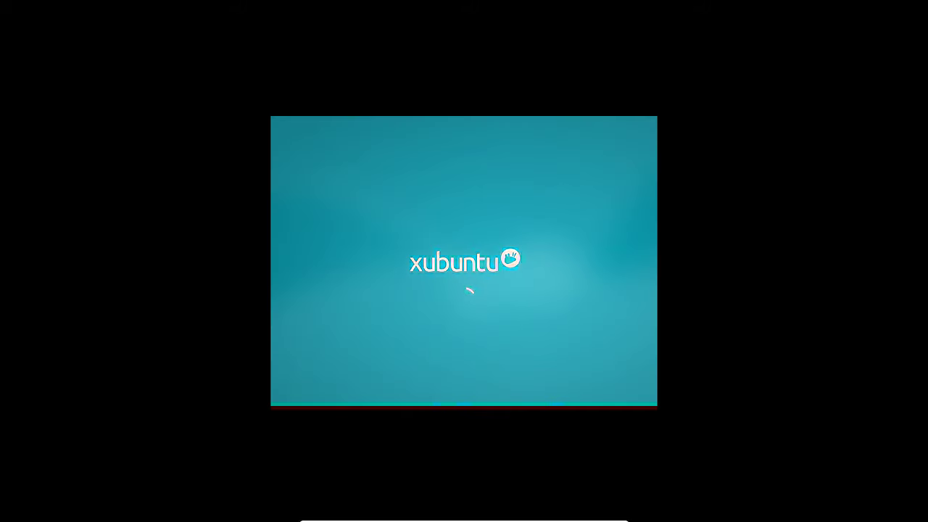
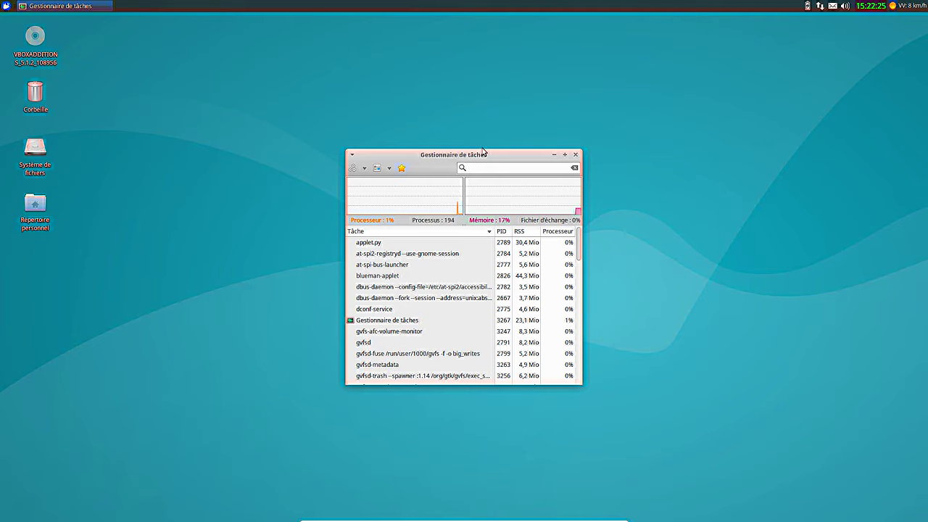
# Calculate 0.17 × 2048 in the calculator, and close both the calculator and the task manager.
pyautogui.click(5, 5)
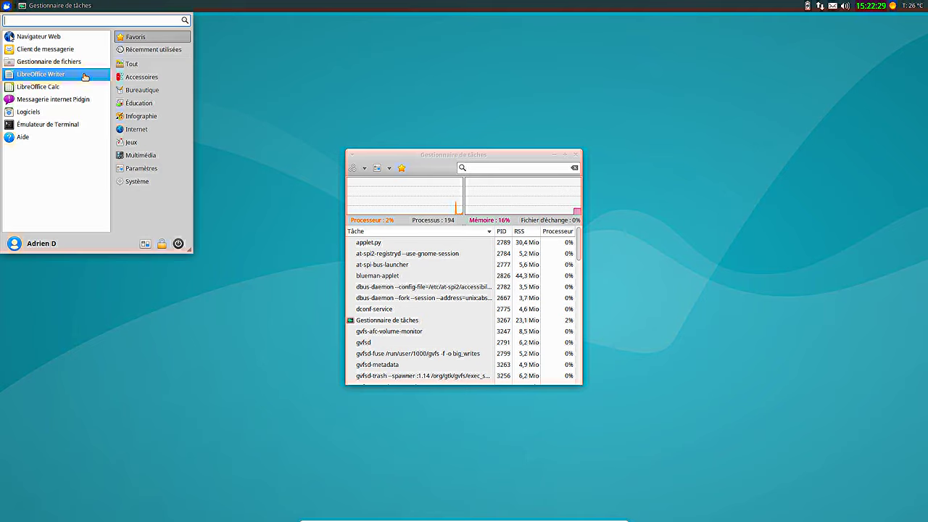
pyautogui.write('calc')
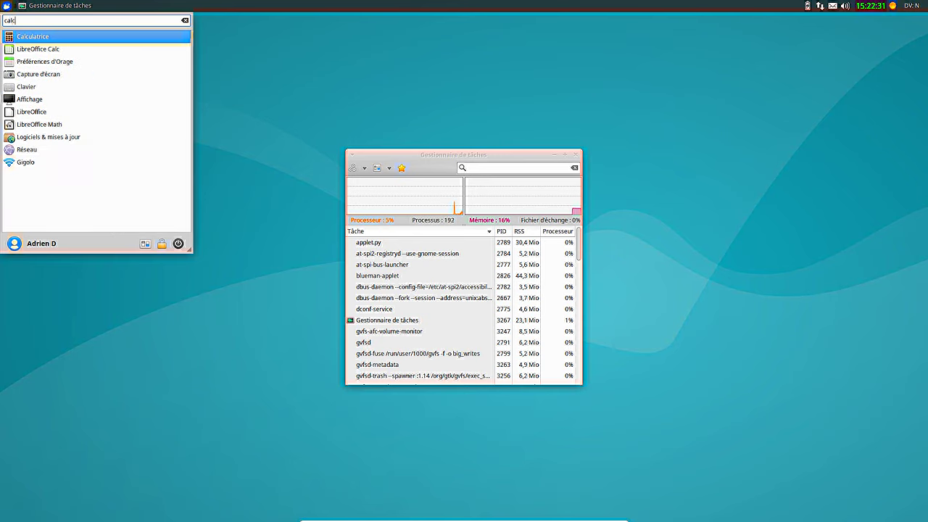
pyautogui.press('Return')
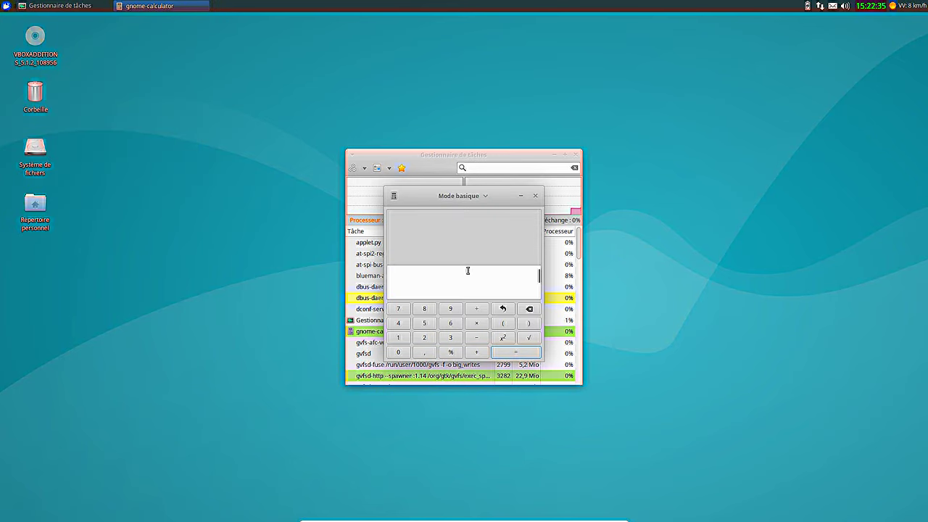
pyautogui.write('0.17')
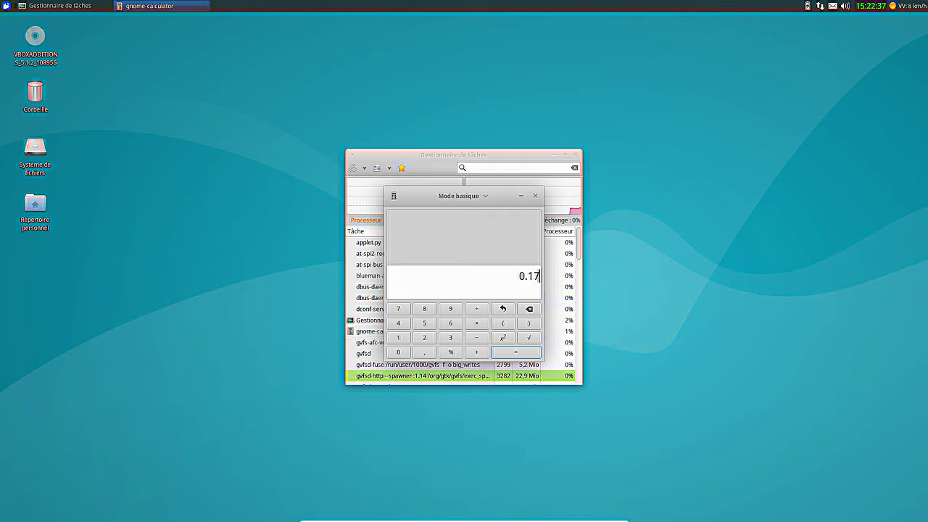
pyautogui.write('*2048')
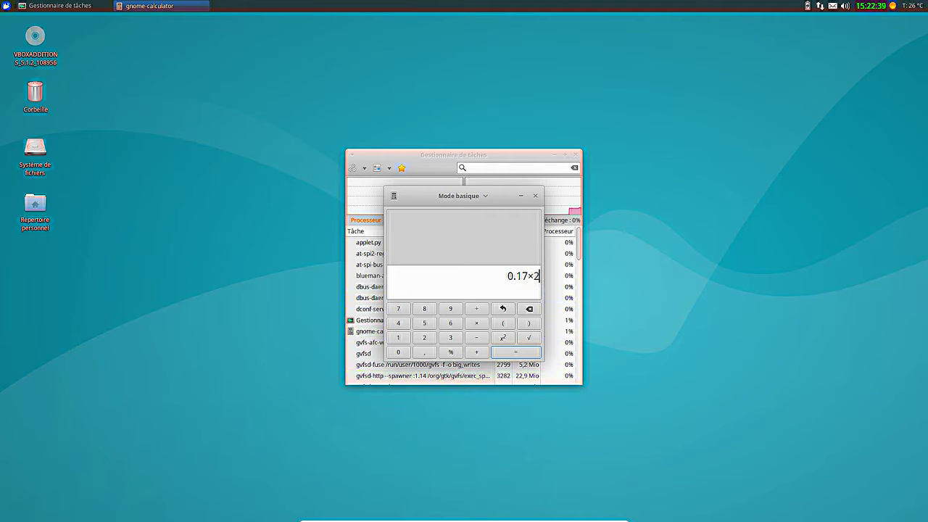
pyautogui.press('Return')
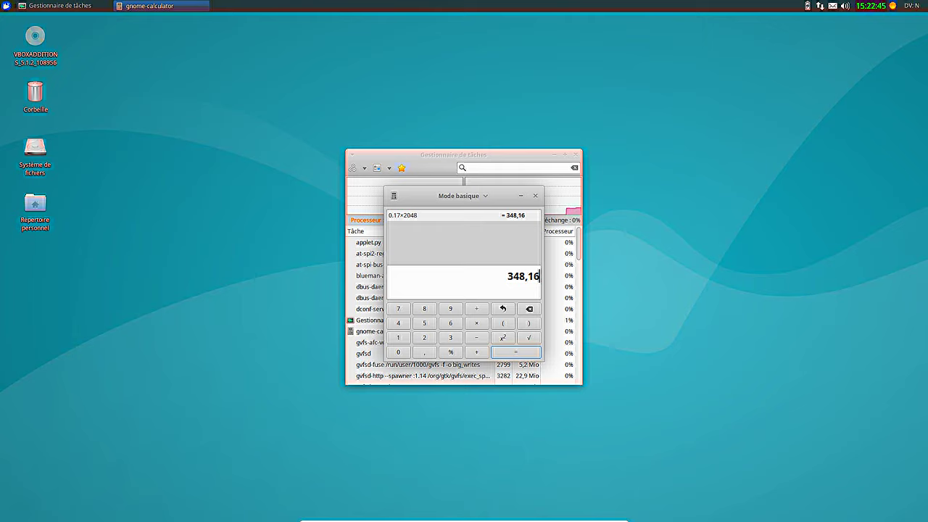
pyautogui.click(534, 196)
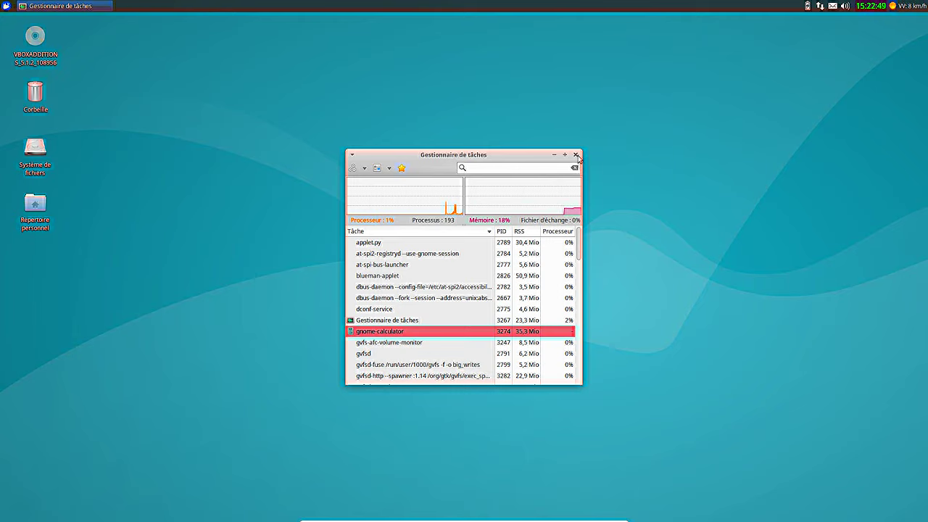
pyautogui.click(575, 155)
# Open the Logiciels software store, dismiss its welcome message and reposition its window nearer the middle of the desktop.
pyautogui.click(5, 5)
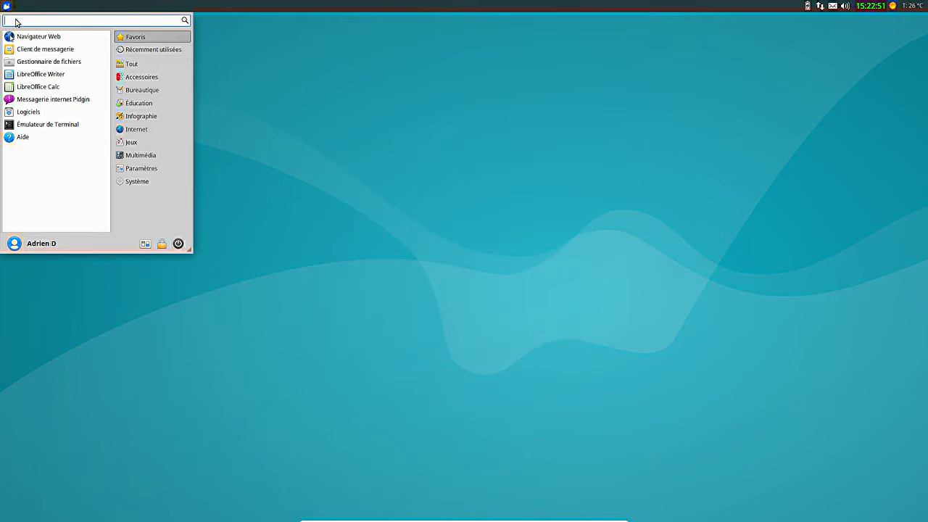
pyautogui.click(44, 112)
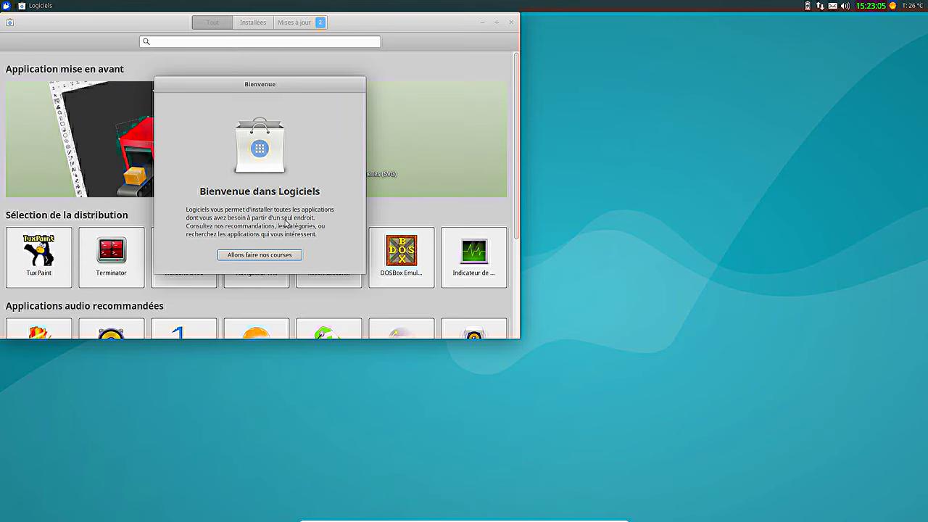
pyautogui.click(274, 256)
pyautogui.moveTo(121, 18); pyautogui.dragTo(353, 68)
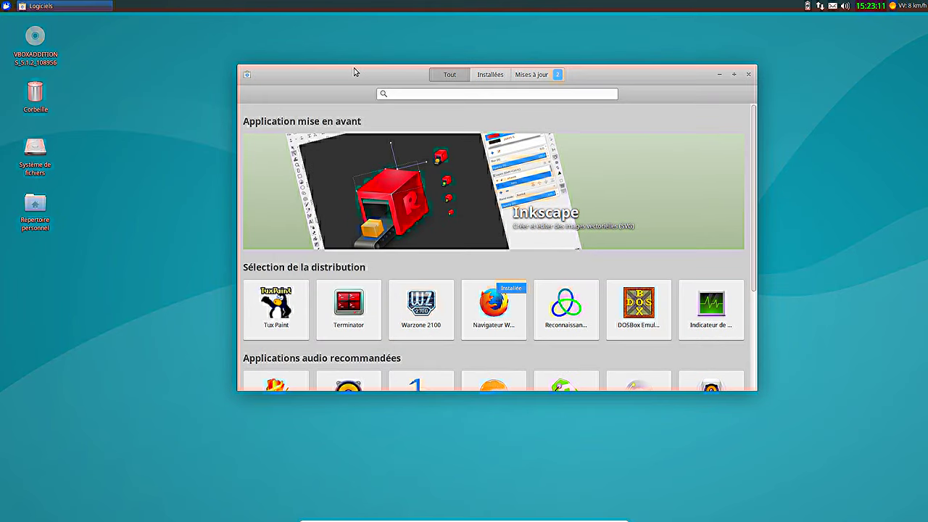
# View the version information in the À propos window of Logiciels and close it.
pyautogui.click(246, 74)
pyautogui.click(269, 114)
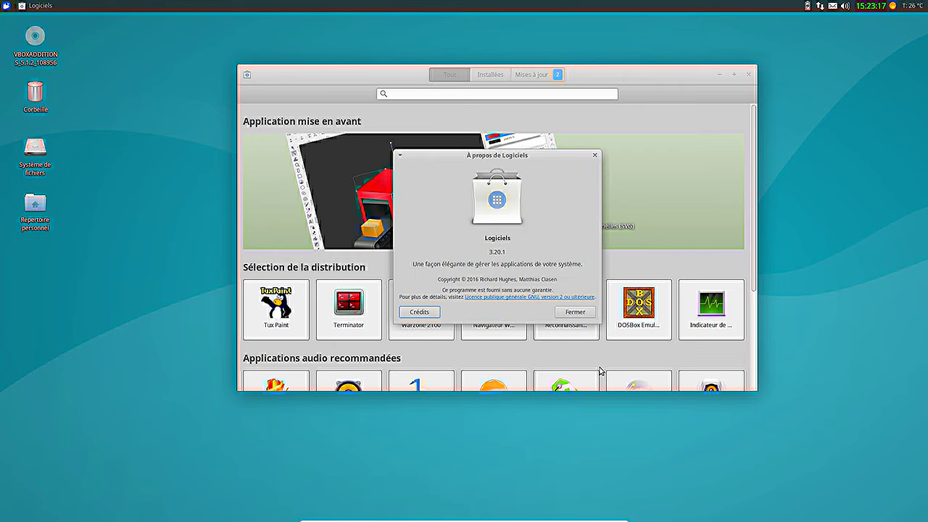
pyautogui.click(583, 313)
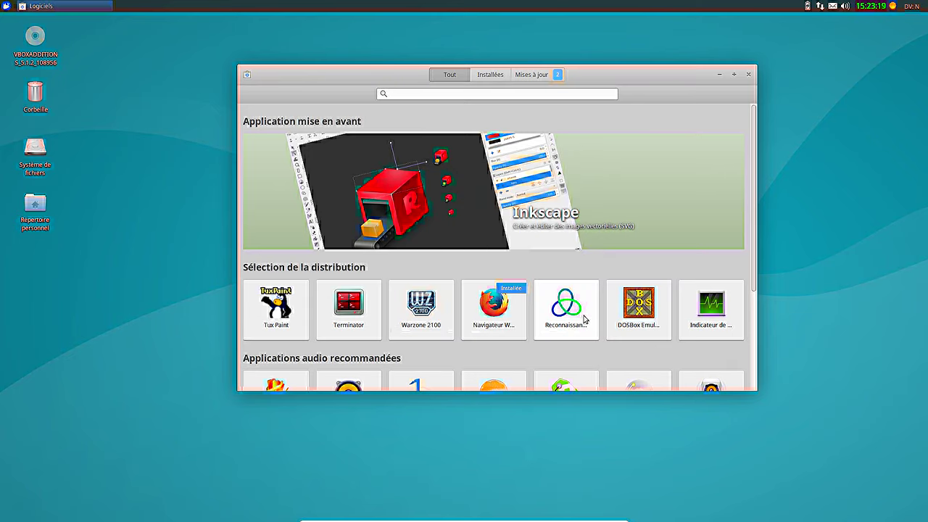
# Search the store for gimp and install Éditeur d'image GIMP, authenticating with the account password.
pyautogui.click(425, 92)
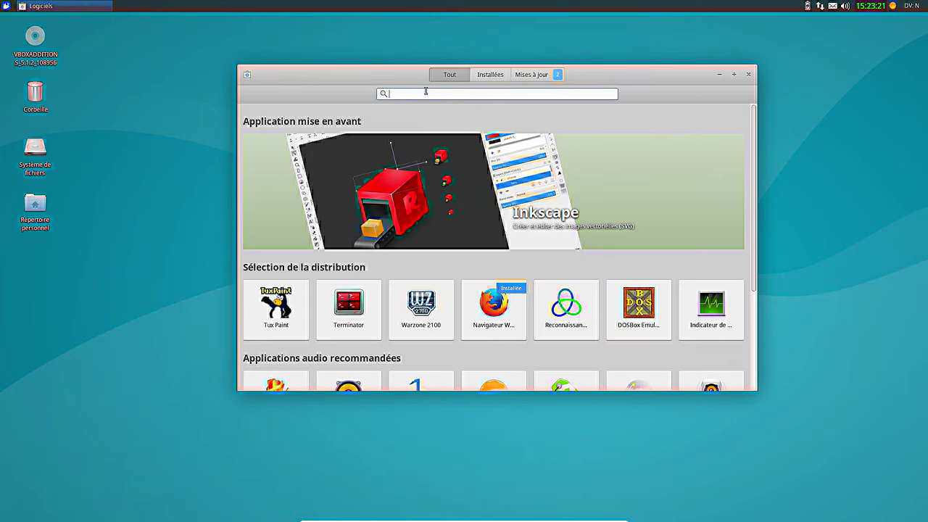
pyautogui.write('gimp')
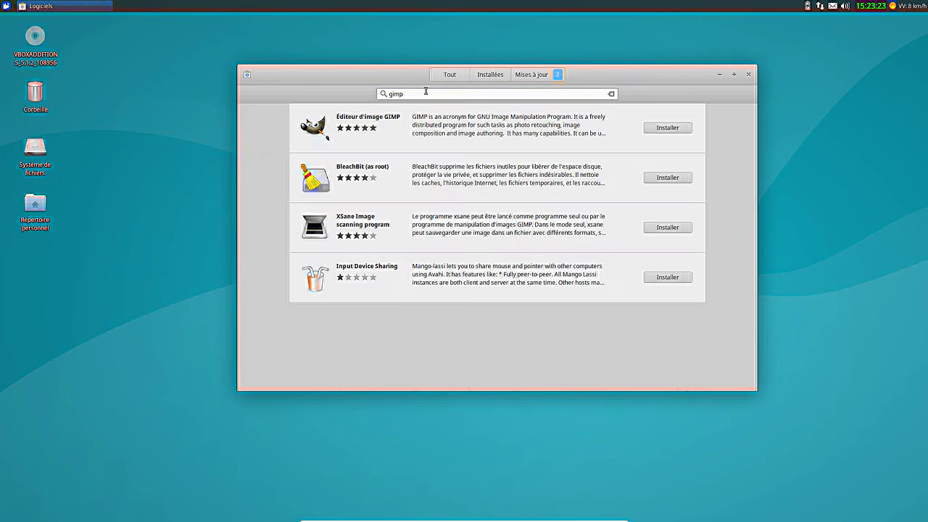
pyautogui.click(664, 131)
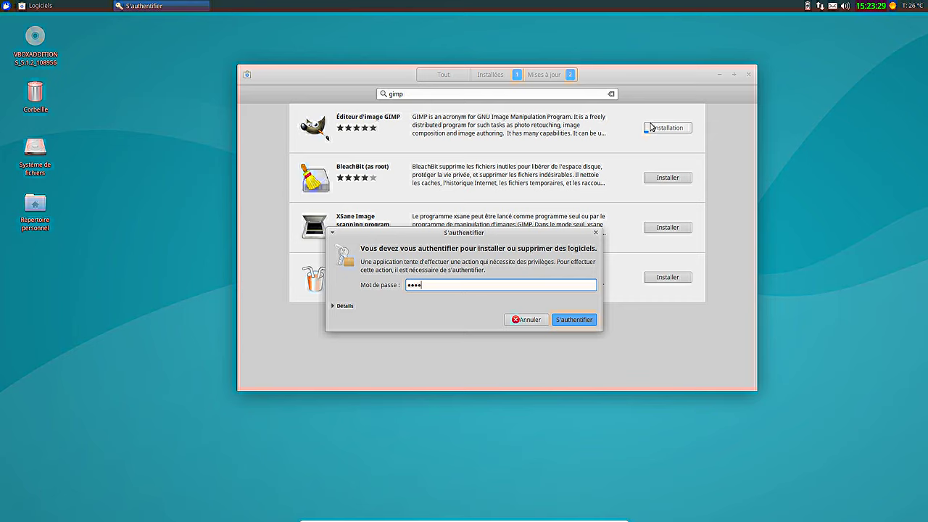
pyautogui.press('Return')
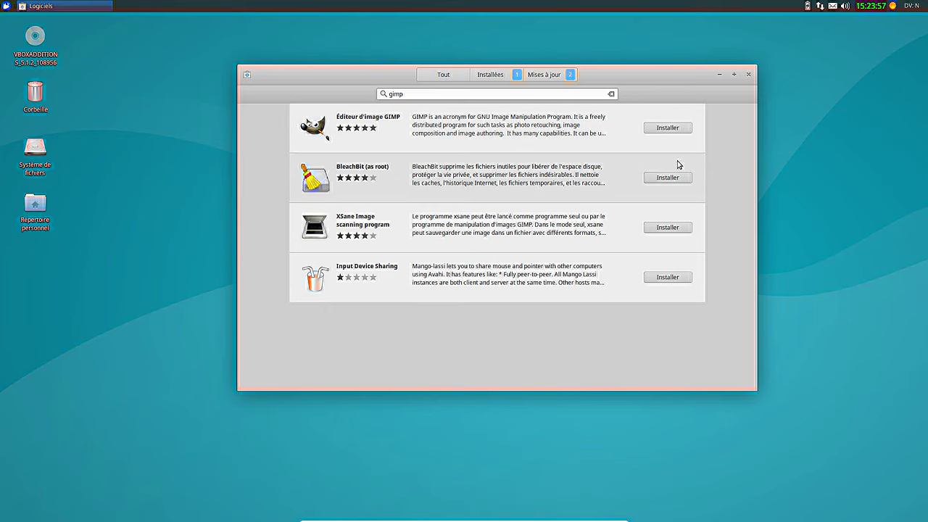
# Launch Éditeur d'image GIMP from the Infographie category of the applications.
pyautogui.click(6, 5)
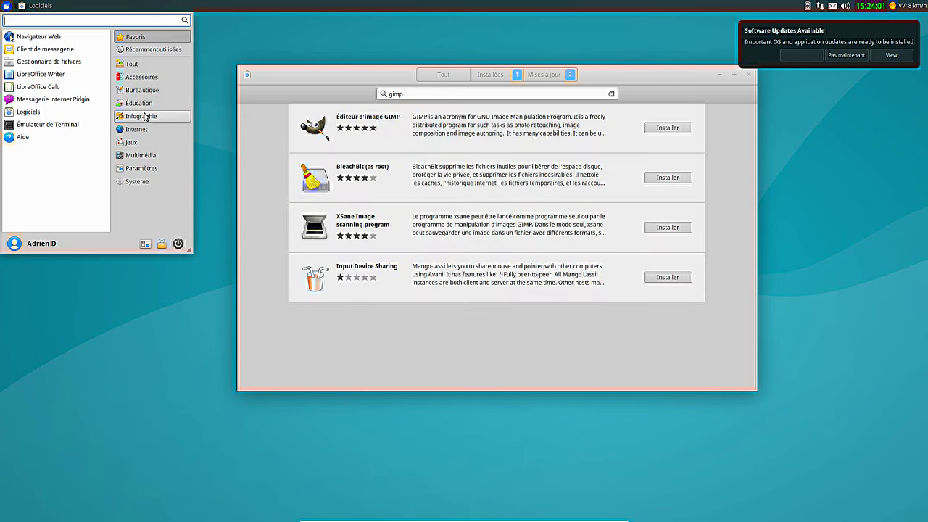
pyautogui.click(145, 117)
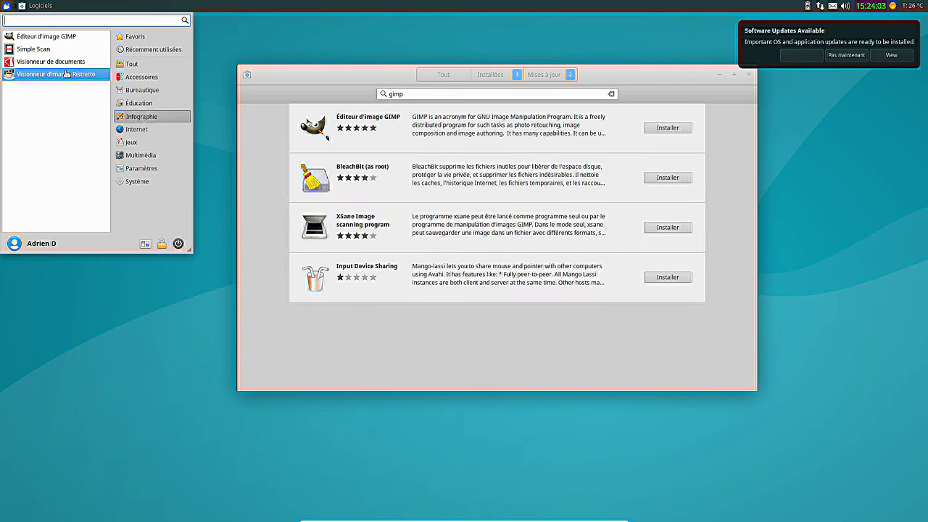
pyautogui.click(56, 38)
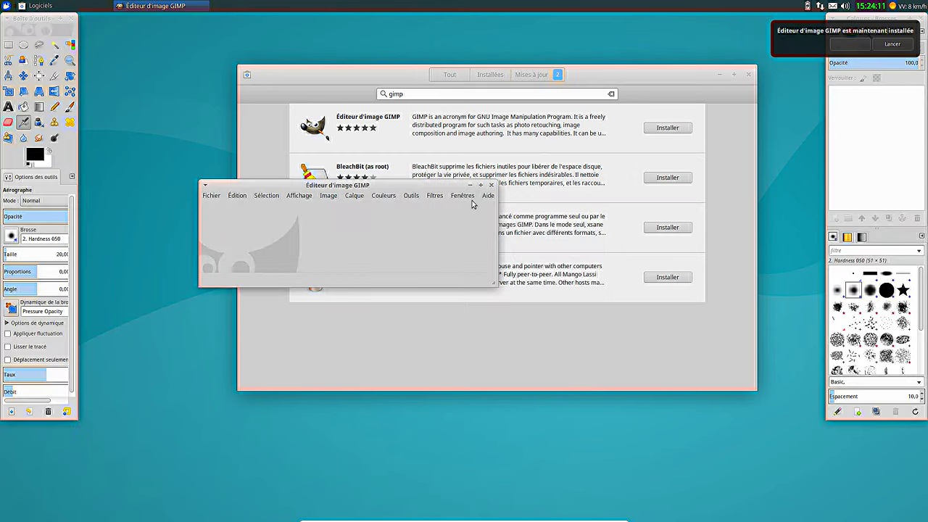
# View GIMP's version information in its À propos window and close that window.
pyautogui.click(463, 196)
pyautogui.moveTo(488, 196)
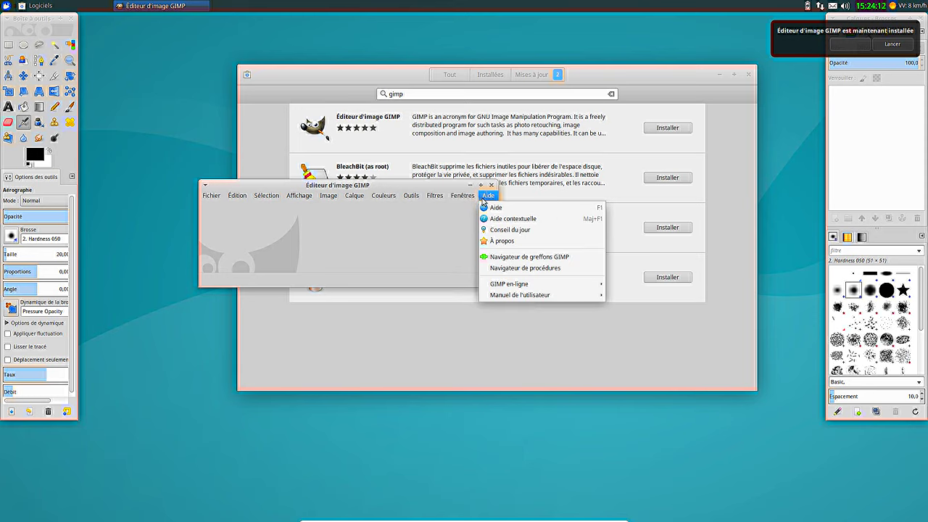
pyautogui.click(495, 242)
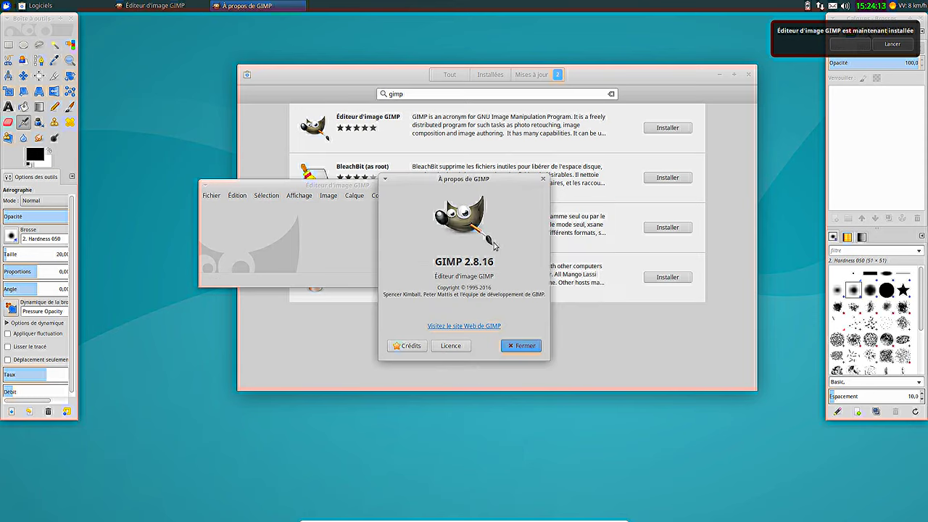
pyautogui.click(517, 346)
# Switch GIMP to single-window mode (Mode fenêtre unique) and close the program.
pyautogui.click(461, 195)
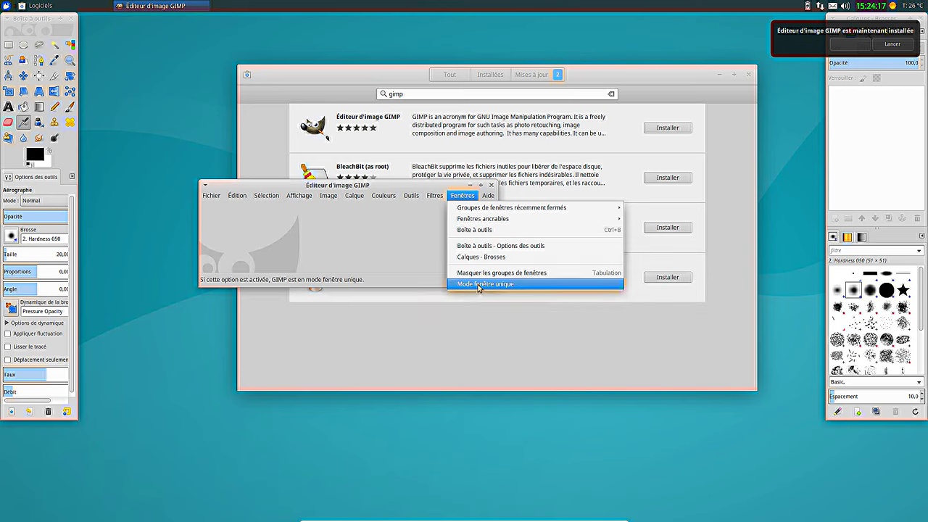
pyautogui.click(475, 285)
pyautogui.moveTo(615, 140); pyautogui.dragTo(558, 61)
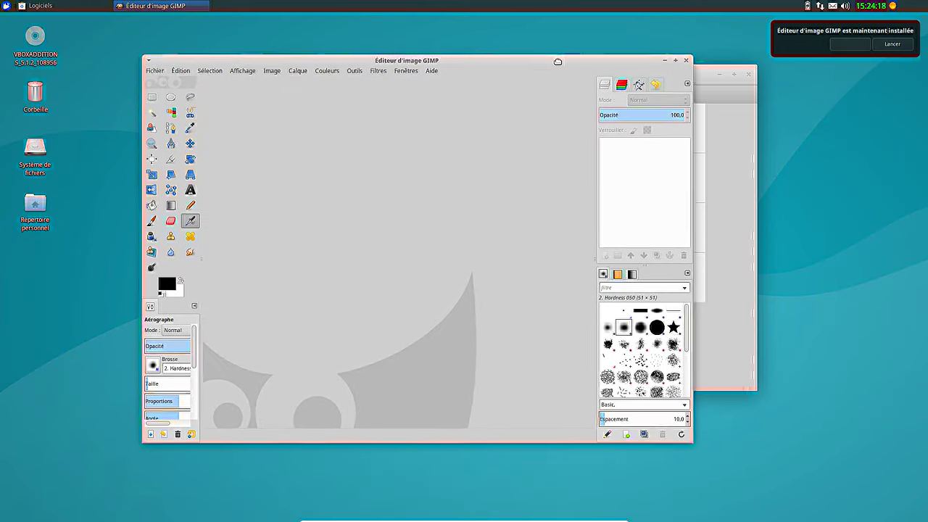
pyautogui.click(685, 59)
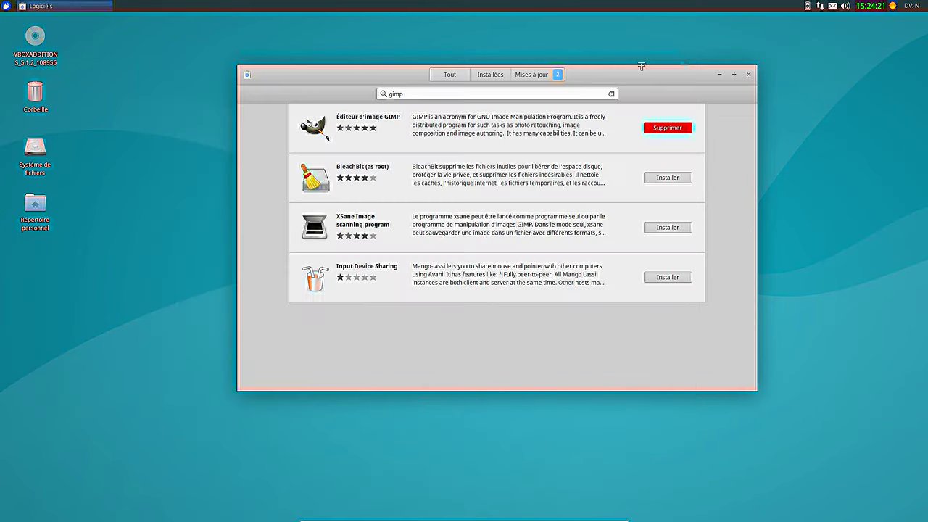
# Display the pending updates in Logiciels and open the Logiciels & mises à jour settings.
pyautogui.click(546, 75)
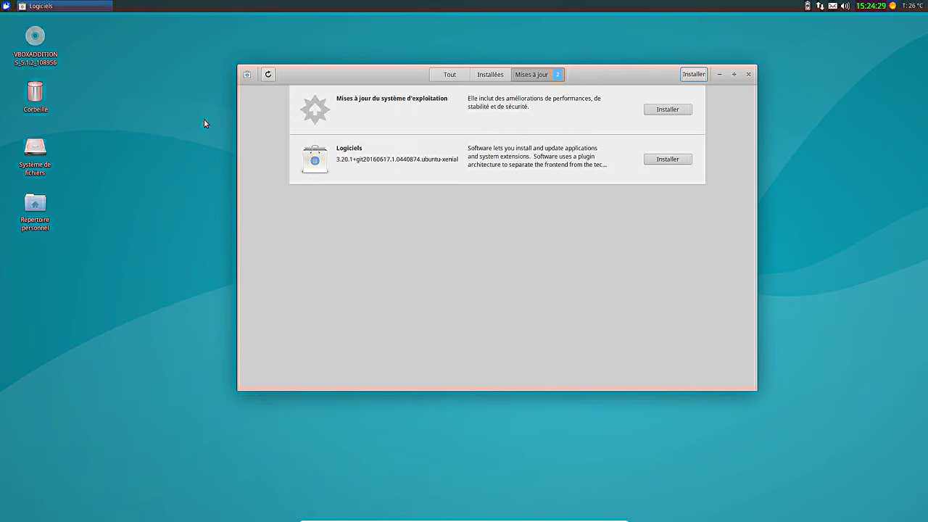
pyautogui.click(247, 75)
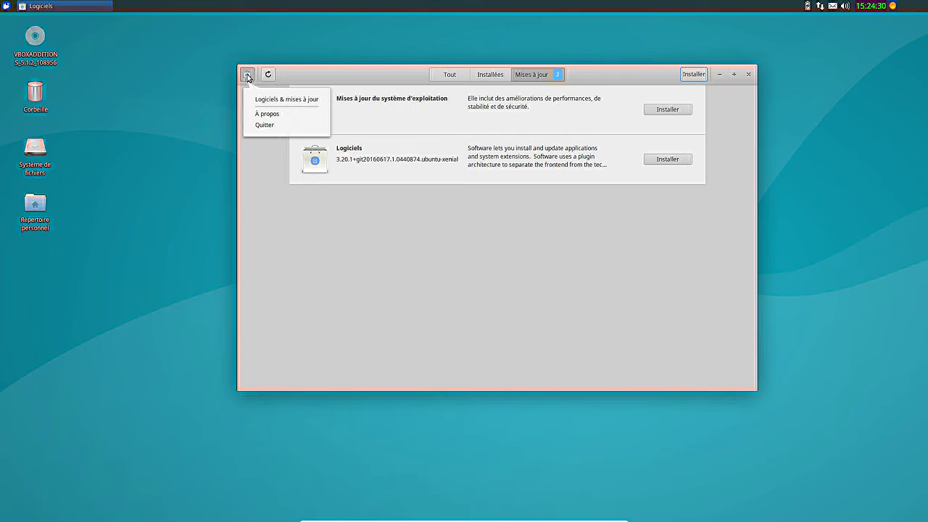
pyautogui.click(289, 101)
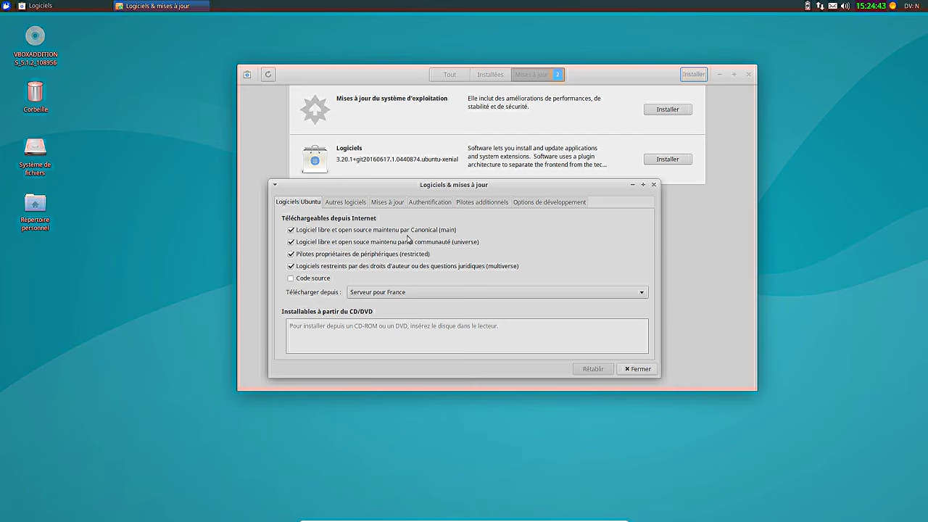
# Review the software sources, other software, updates, authentication, additional drivers and developer options in Logiciels & mises à jour, and close it.
pyautogui.click(291, 266)
pyautogui.click(355, 206)
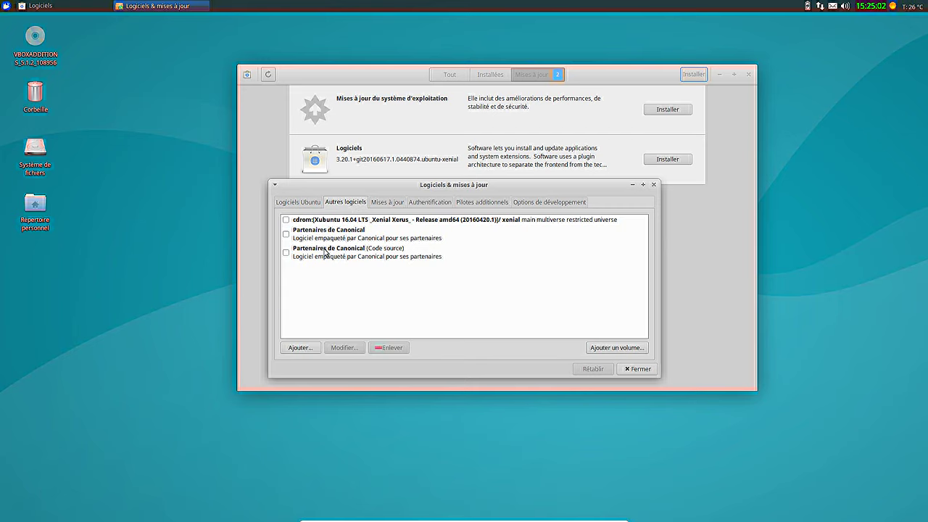
pyautogui.click(396, 205)
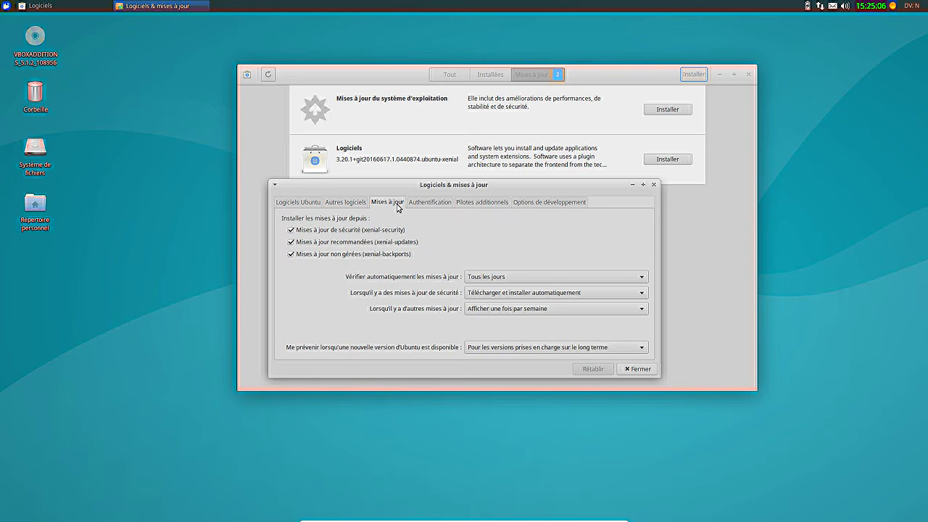
pyautogui.click(428, 202)
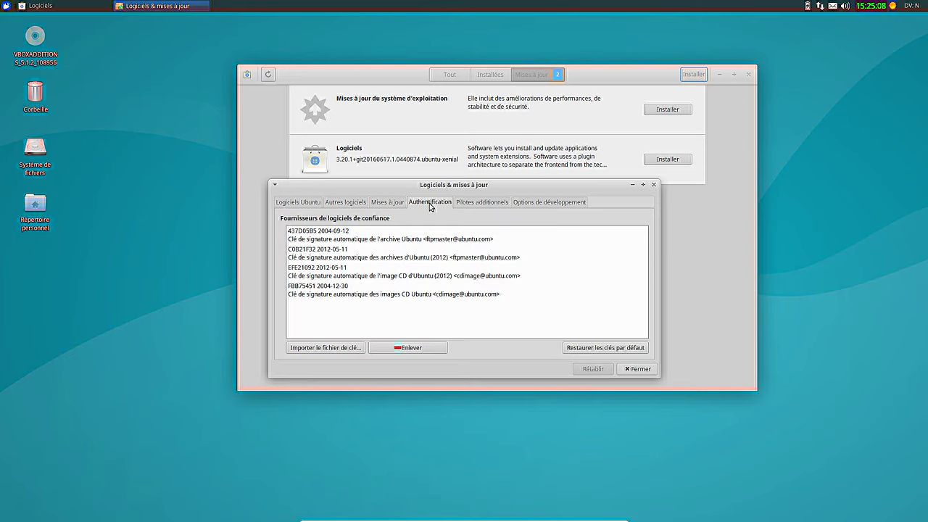
pyautogui.click(491, 204)
pyautogui.click(579, 206)
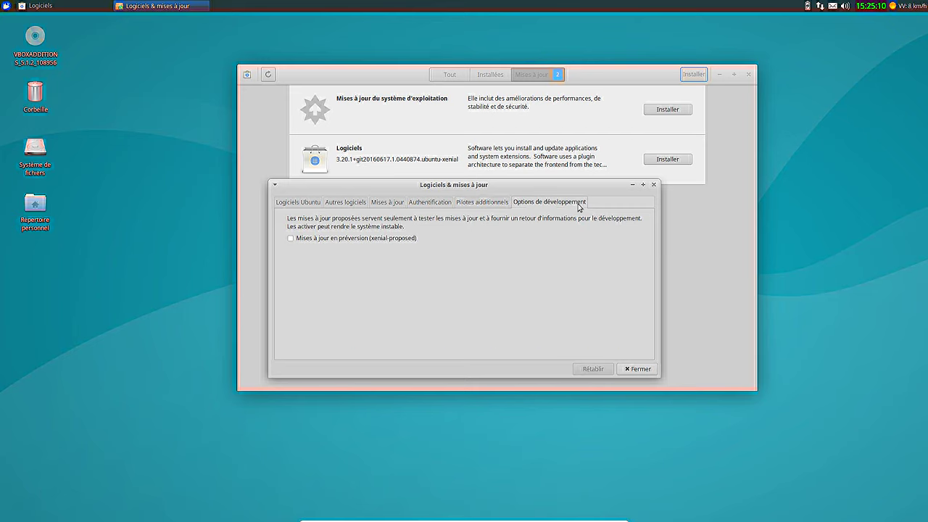
pyautogui.click(355, 205)
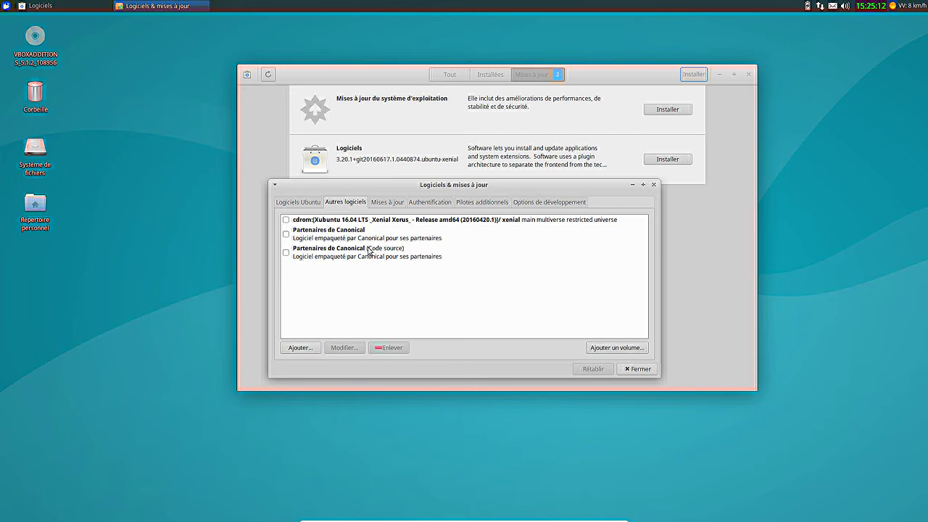
pyautogui.click(653, 372)
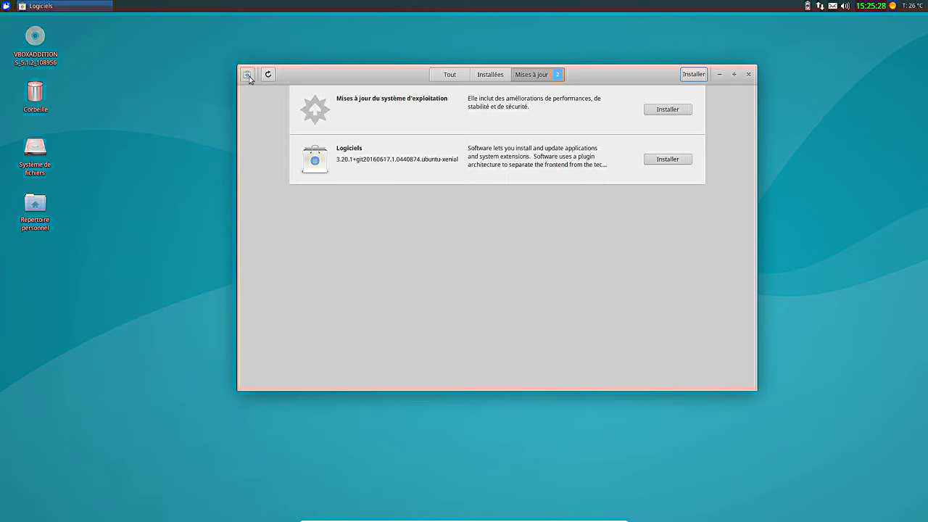
# Return to the full application catalogue in Logiciels and maximize the store window.
pyautogui.click(450, 74)
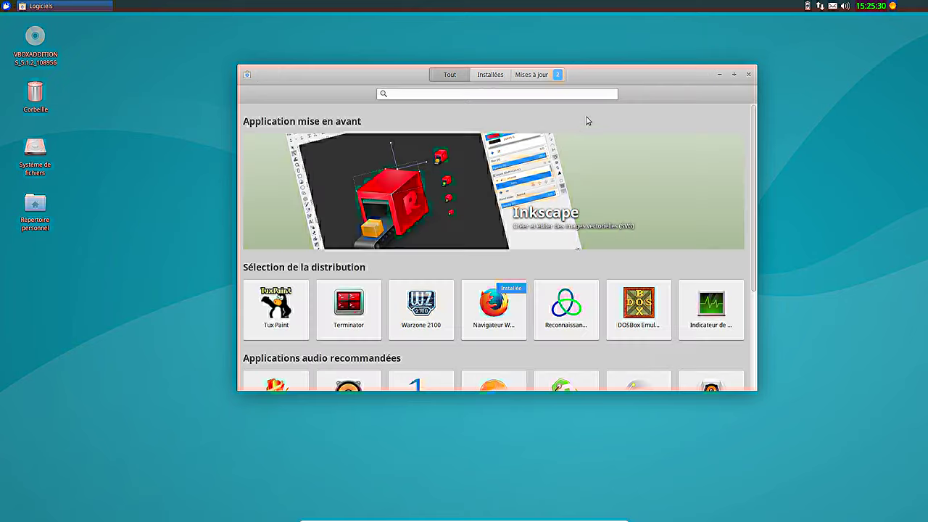
pyautogui.click(484, 94)
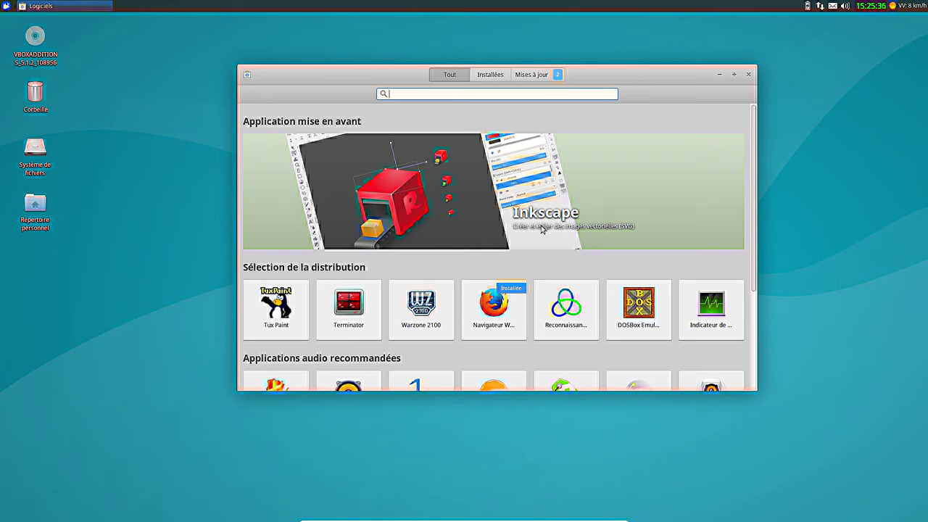
pyautogui.scroll(-3, 541, 229)
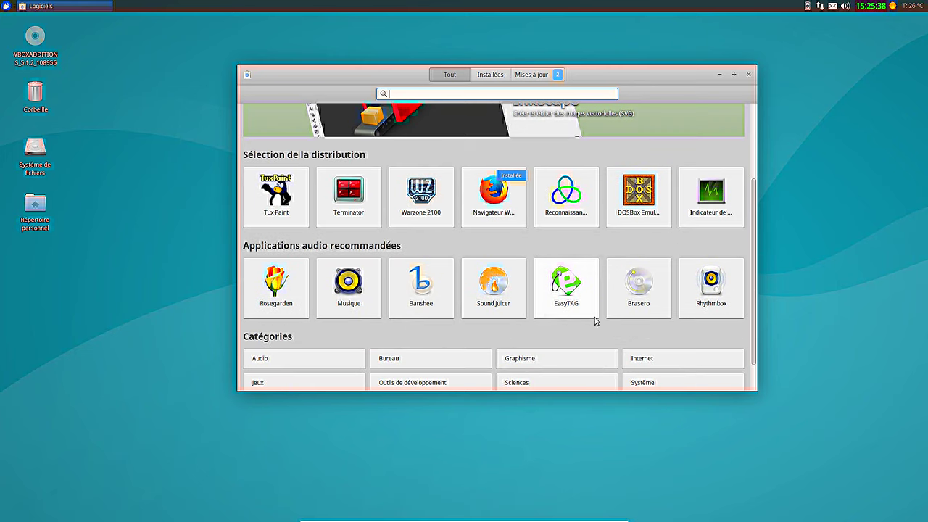
pyautogui.click(734, 74)
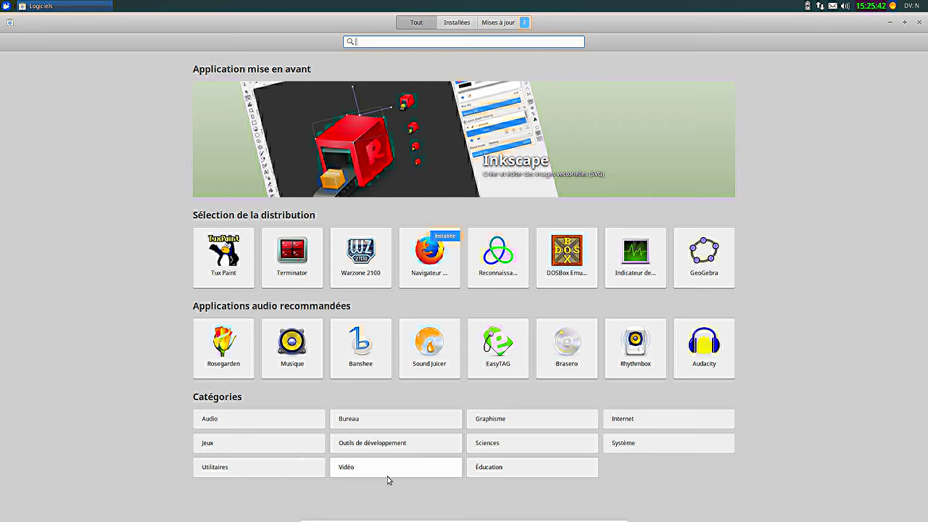
# Install LibreOffice Impress from the Bureau category, and launch it briefly before closing it.
pyautogui.click(432, 424)
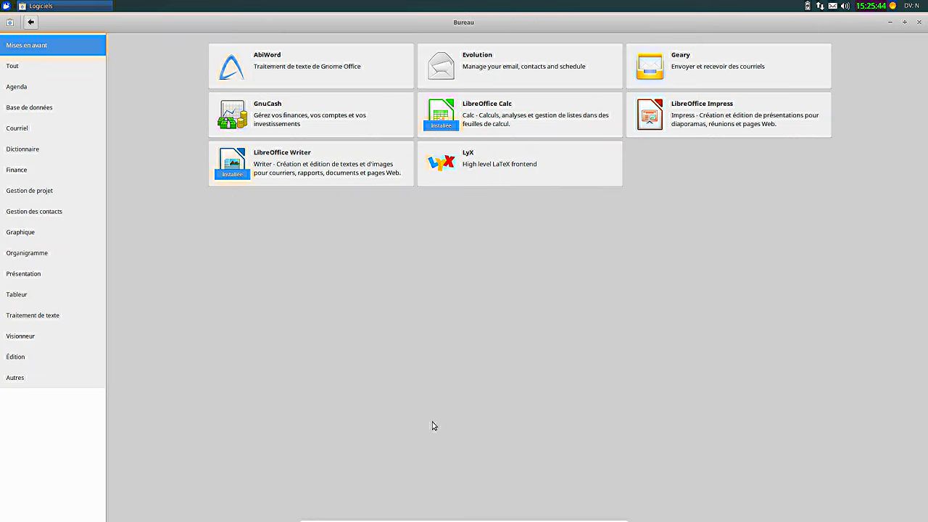
pyautogui.click(744, 121)
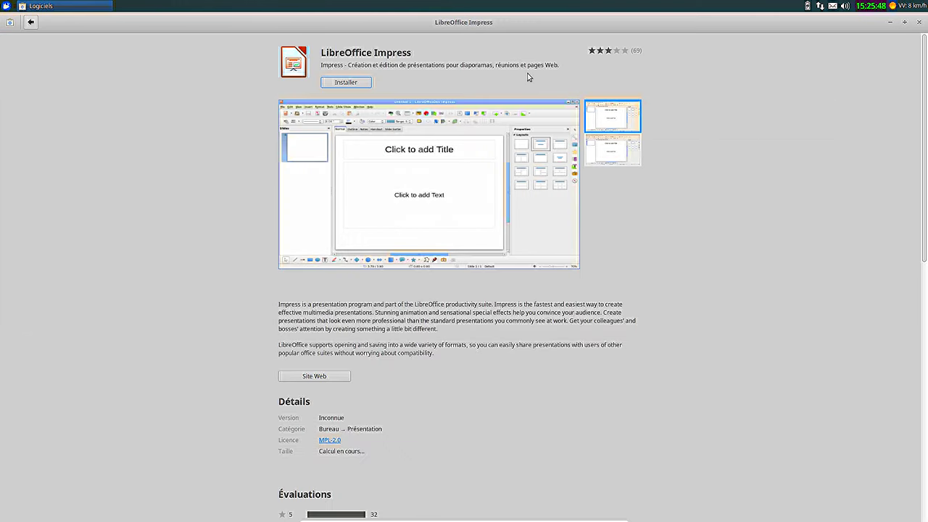
pyautogui.click(352, 83)
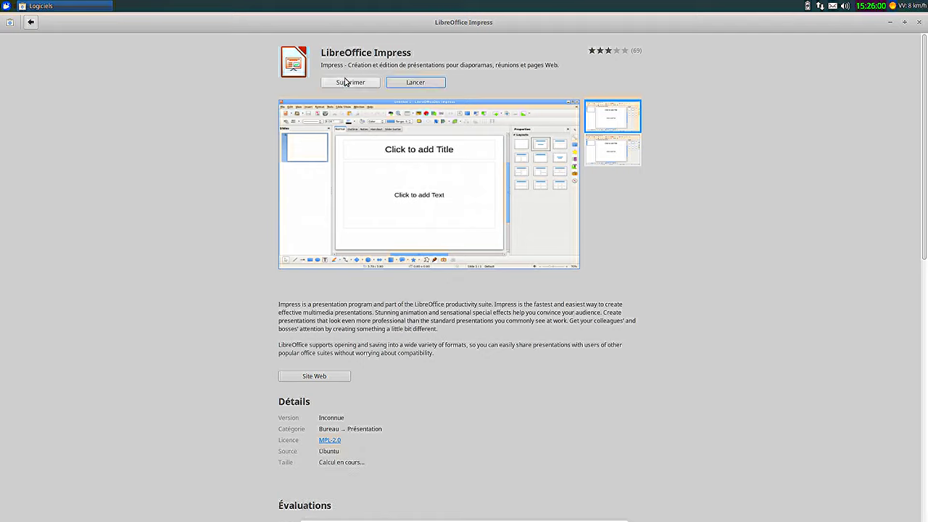
pyautogui.click(411, 82)
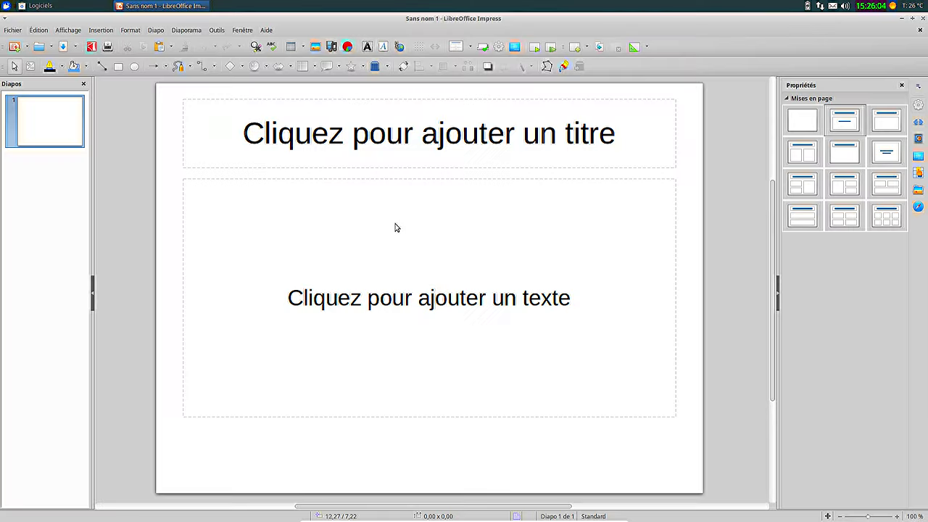
pyautogui.click(919, 18)
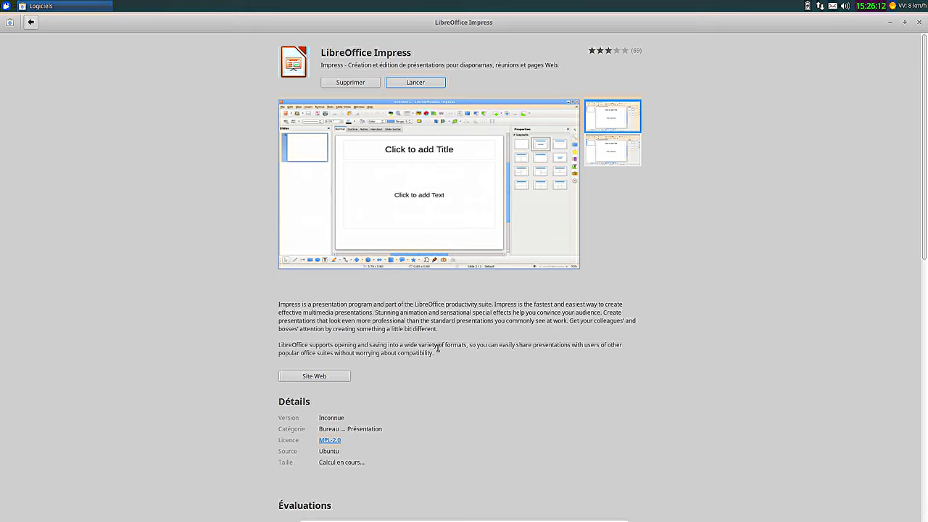
# Examine the description, screenshots, details and user reviews on the LibreOffice Impress store page.
pyautogui.tripleClick(281, 305)
pyautogui.click(455, 331)
pyautogui.click(607, 160)
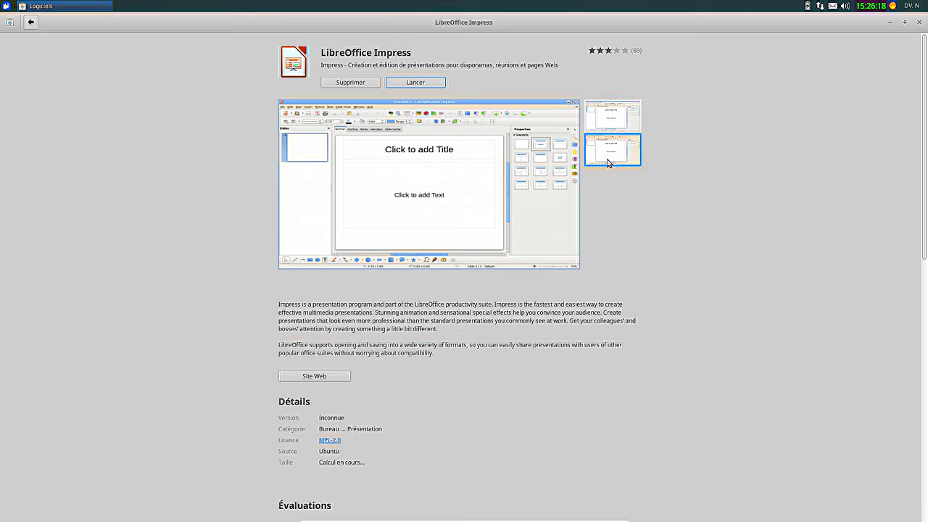
pyautogui.click(616, 132)
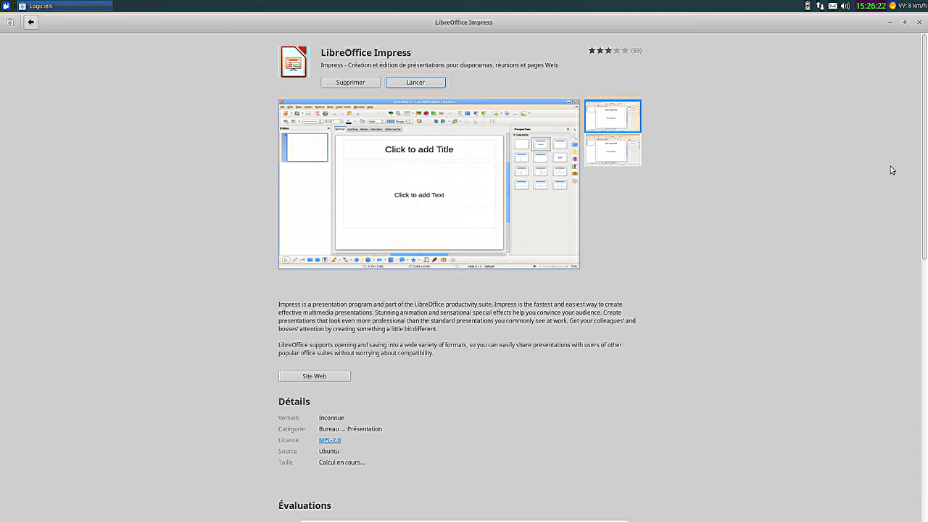
pyautogui.moveTo(925, 152); pyautogui.dragTo(911, 268)
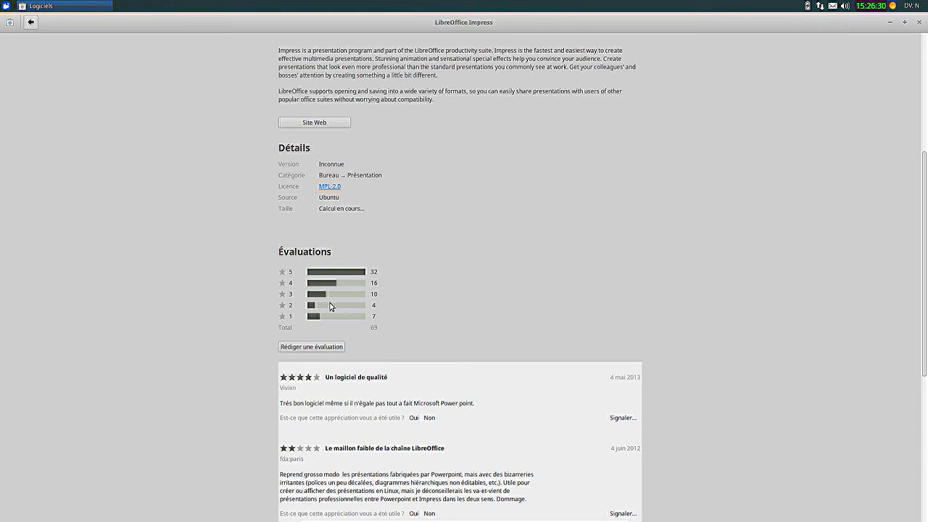
pyautogui.scroll(-3, 330, 306)
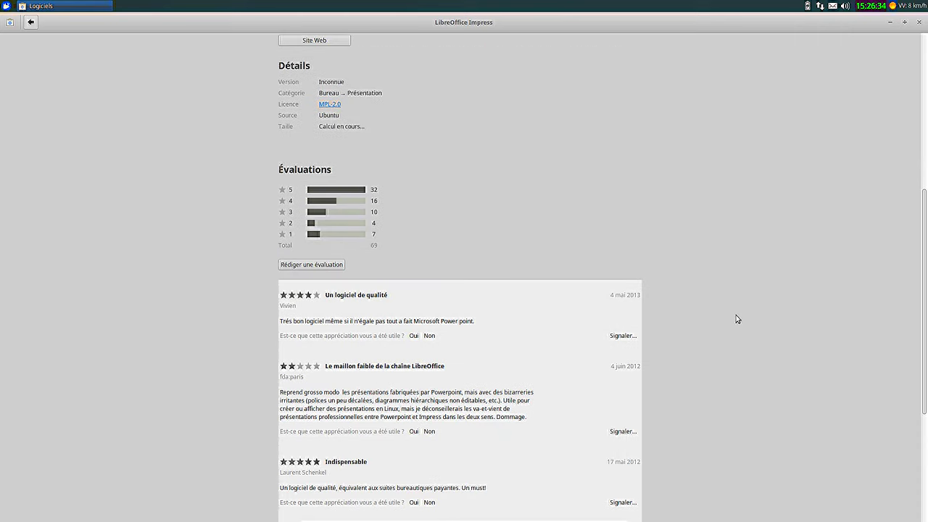
pyautogui.scroll(-7, 442, 332)
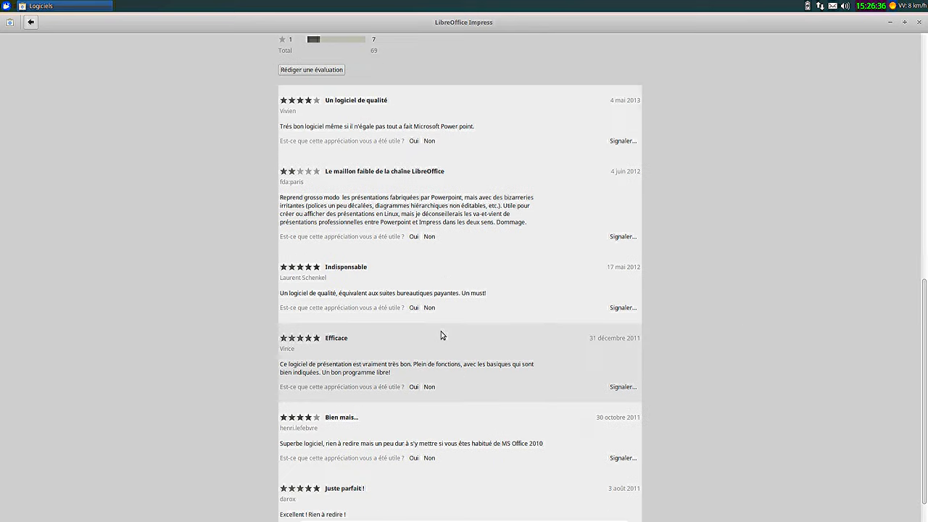
# Return to the Logiciels home page and install the pending operating system and Logiciels updates.
pyautogui.scroll(20, 447, 327)
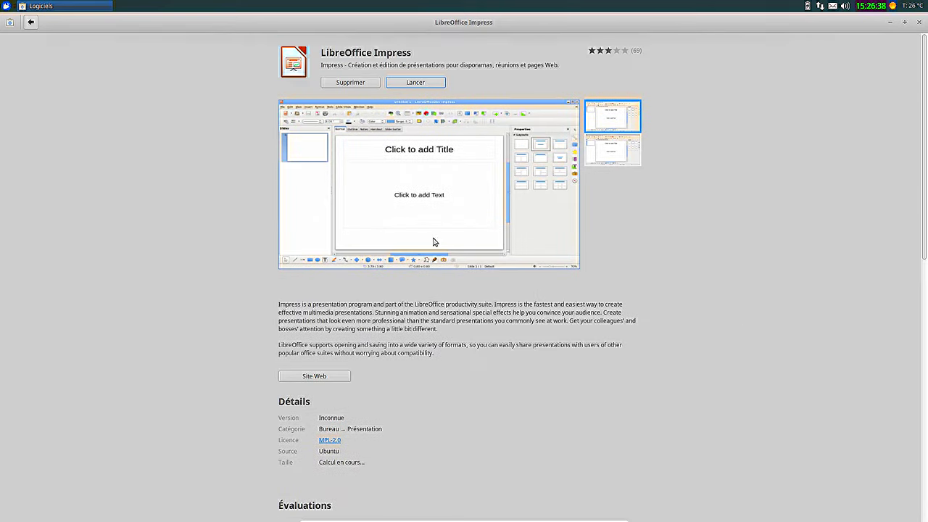
pyautogui.click(30, 21)
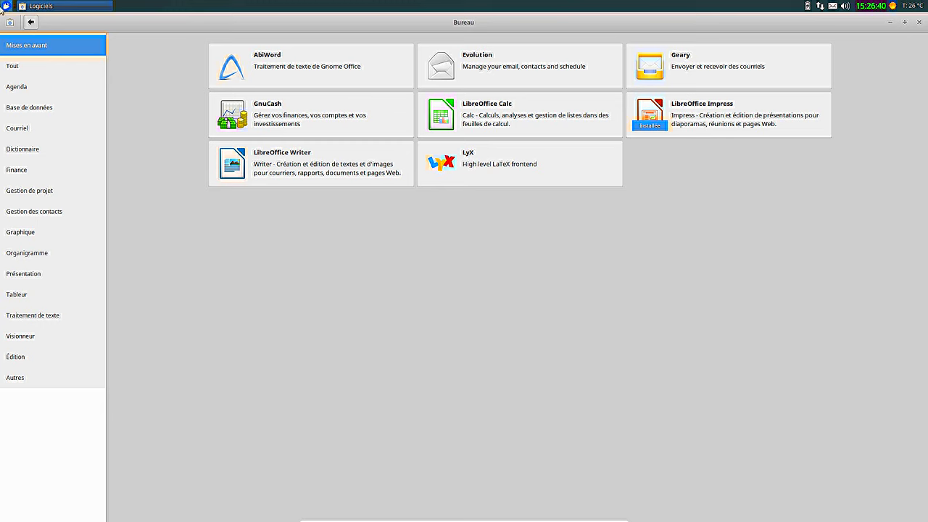
pyautogui.click(31, 22)
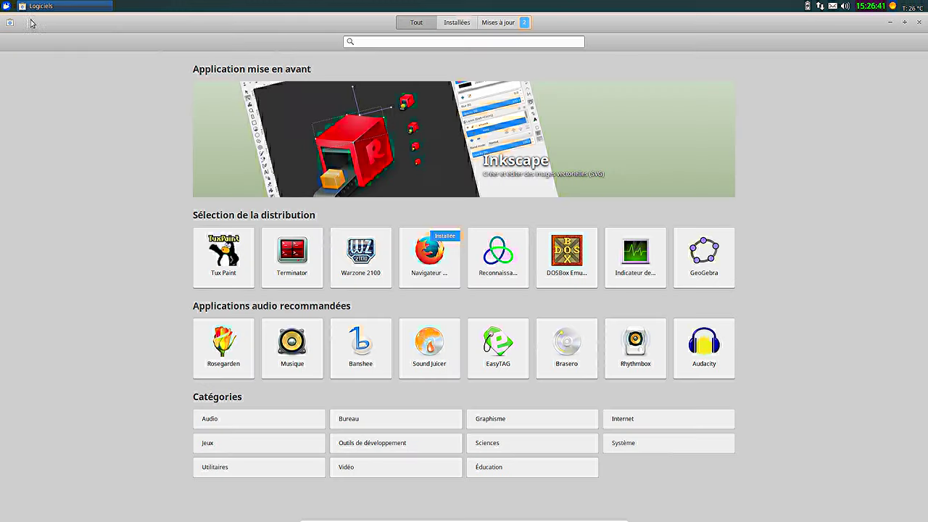
pyautogui.click(503, 24)
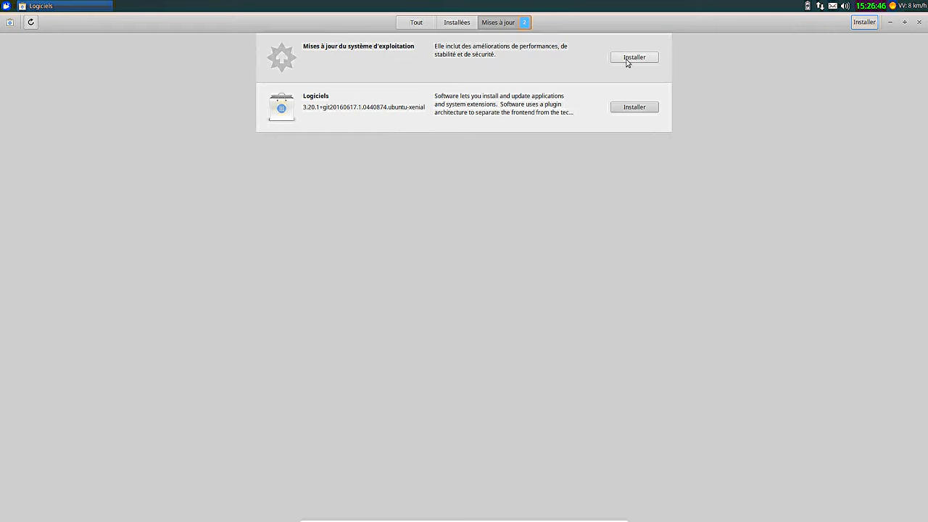
pyautogui.click(627, 61)
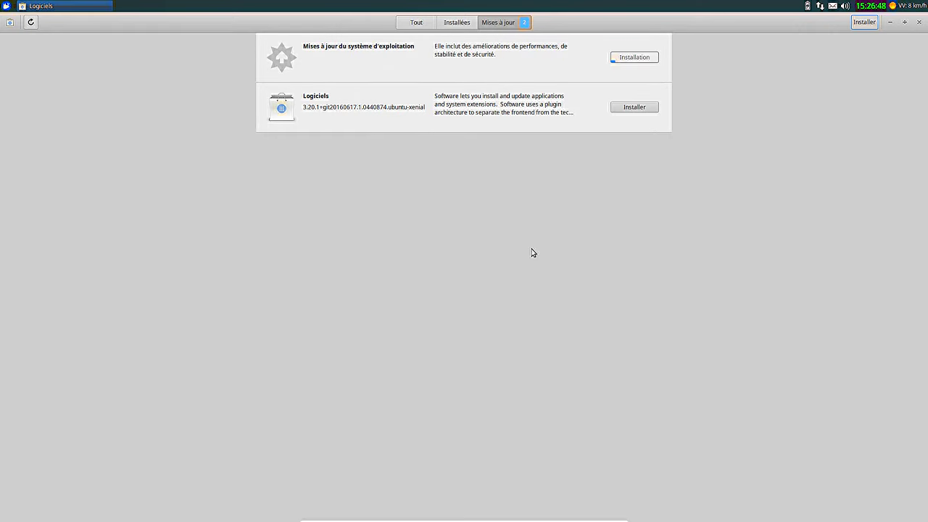
pyautogui.click(634, 116)
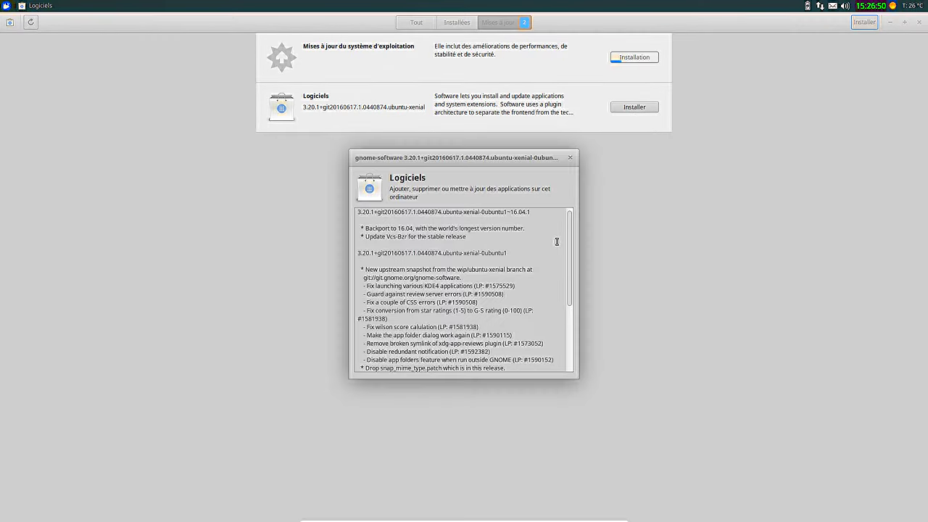
pyautogui.click(569, 157)
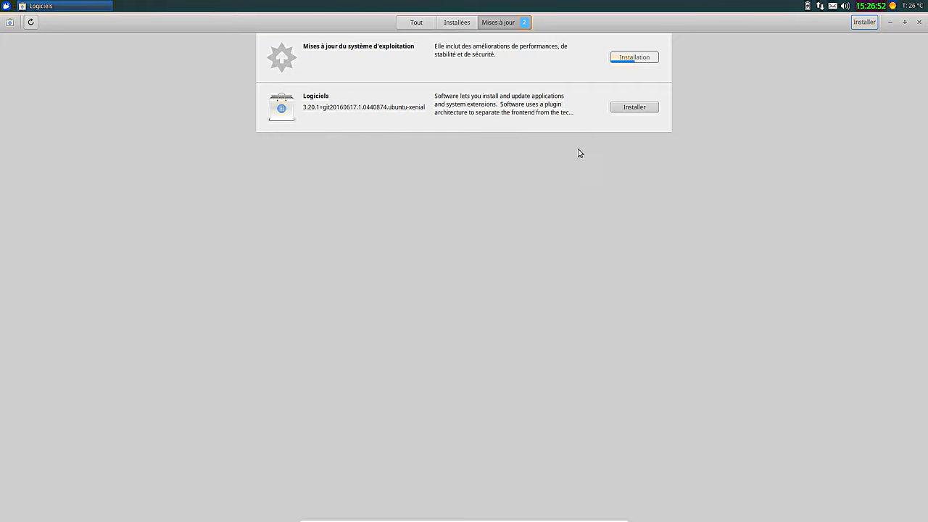
pyautogui.click(621, 108)
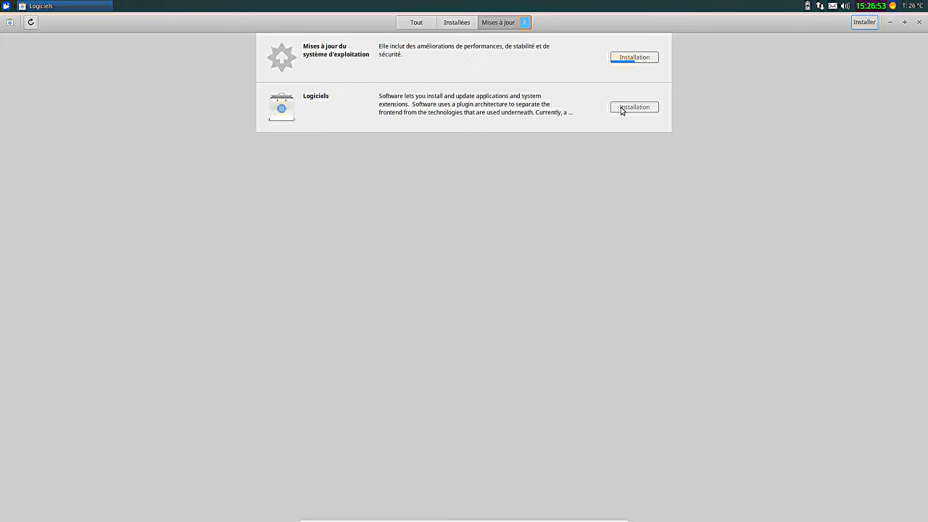
# Check the installed Ubuntu release in a terminal with lsb_release -a, and close both the terminal and Logiciels.
pyautogui.click(4, 6)
pyautogui.click(48, 124)
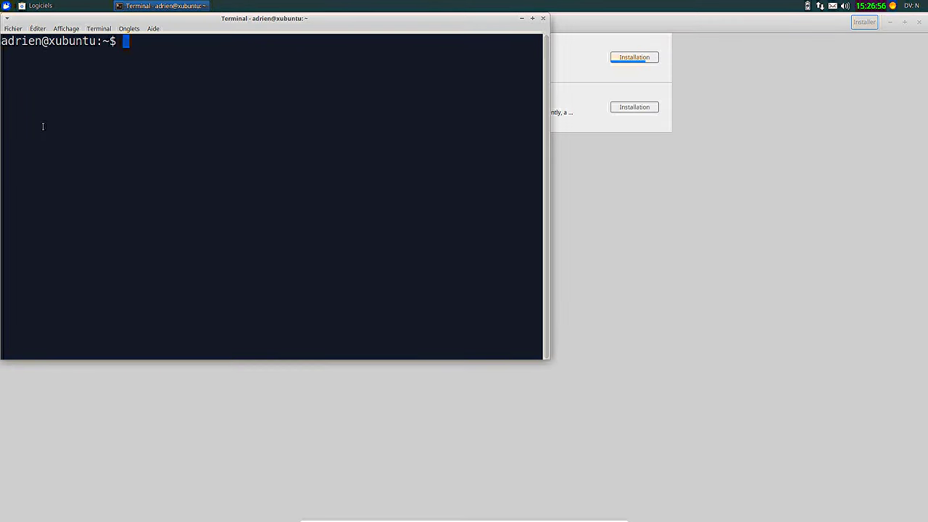
pyautogui.write('lsb')
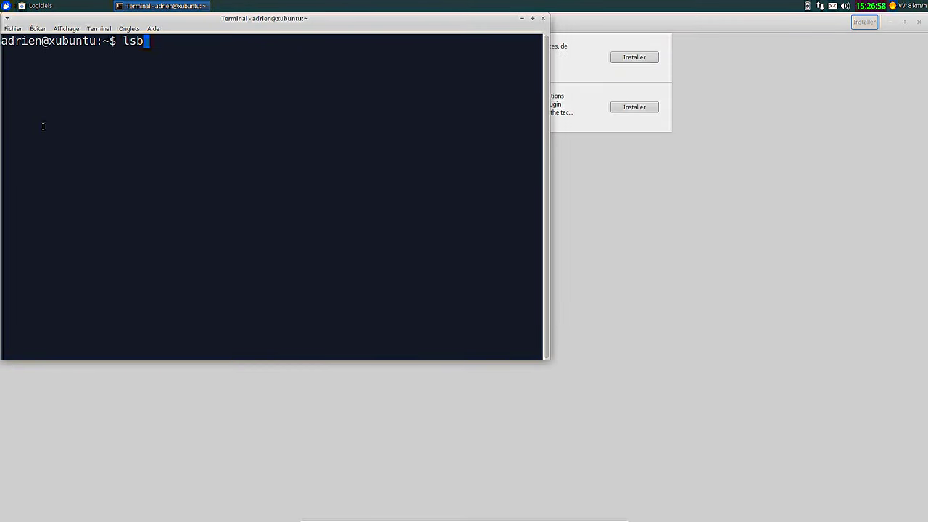
pyautogui.write('_release re')
pyautogui.press('BackSpace')
pyautogui.press('BackSpace')
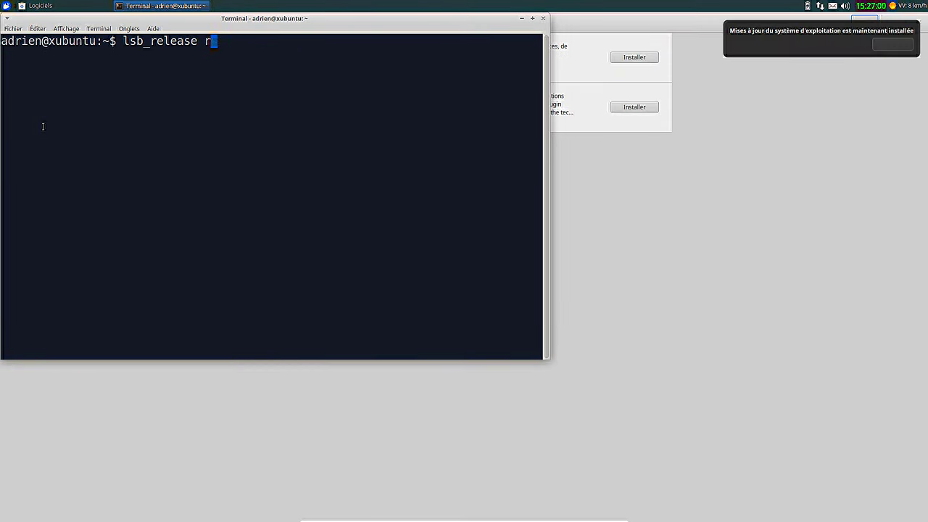
pyautogui.write('-a')
pyautogui.press('Return')
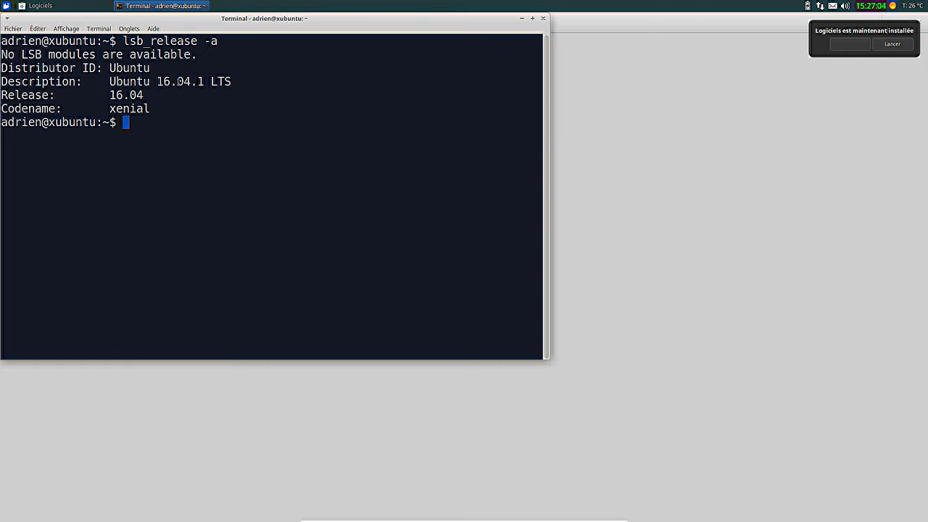
pyautogui.doubleClick(187, 82)
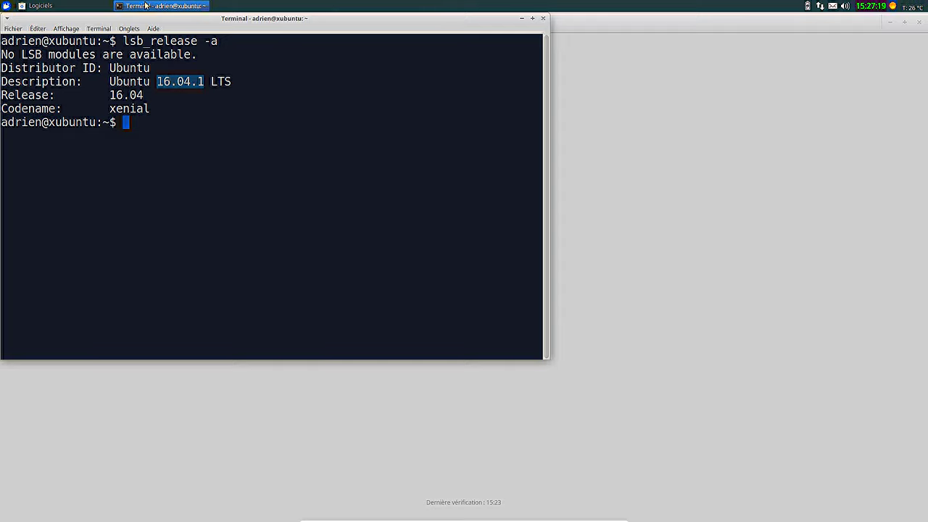
pyautogui.click(543, 18)
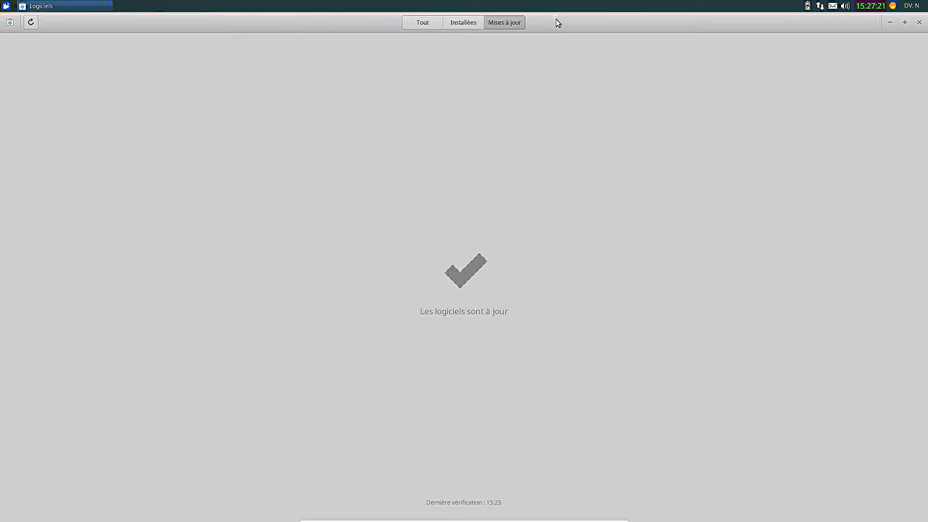
pyautogui.click(918, 23)
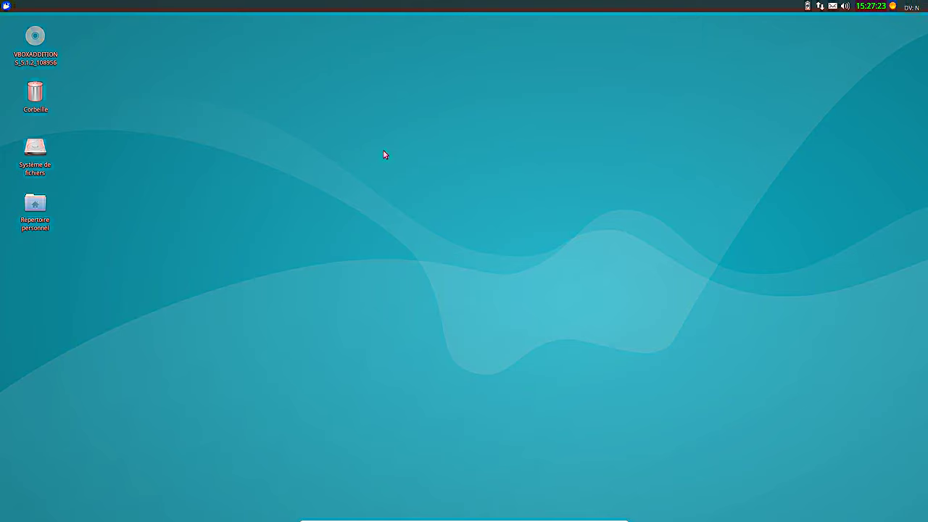